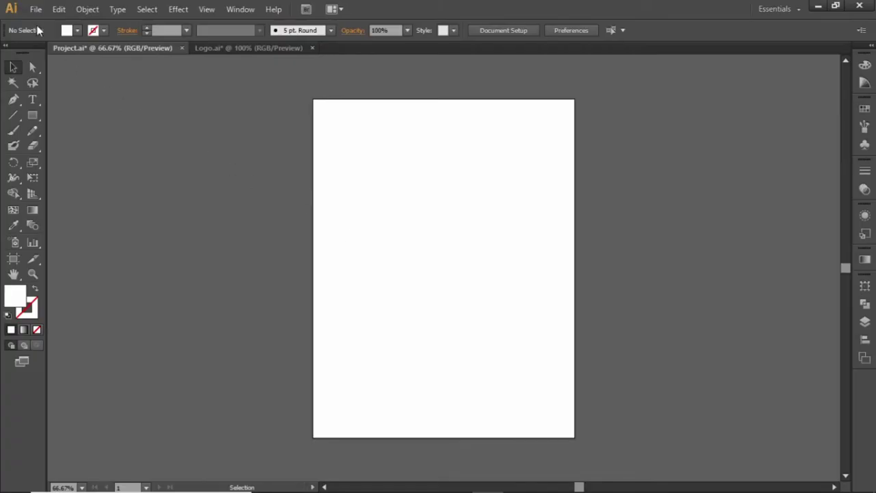
{"action": "left_click", "coordinate": [36, 9]}
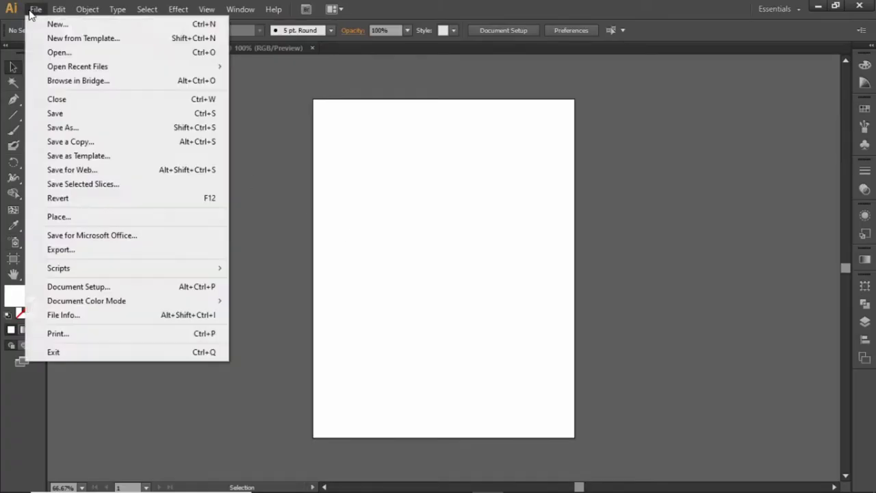
{"action": "left_click", "coordinate": [55, 24]}
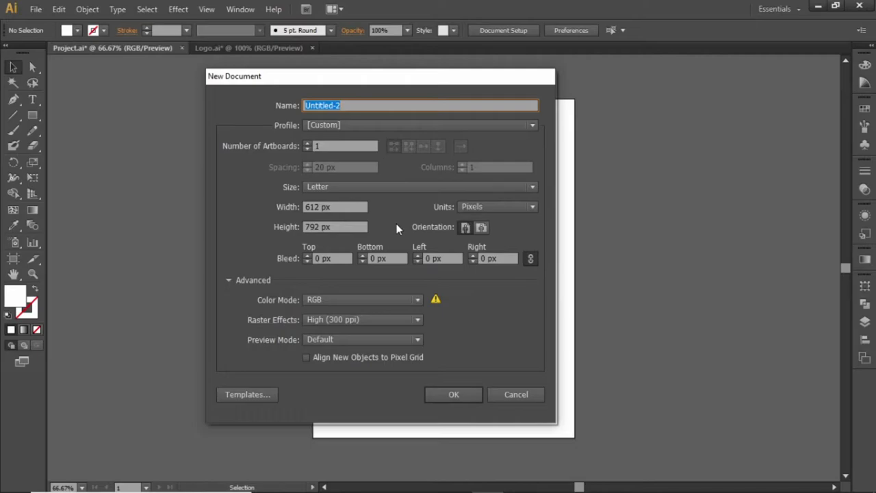
{"action": "left_click", "coordinate": [417, 300]}
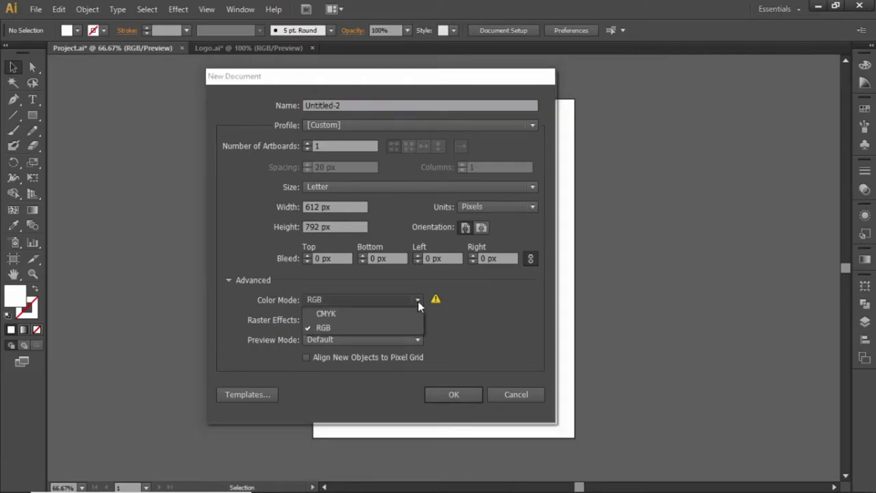
{"action": "left_click", "coordinate": [371, 313]}
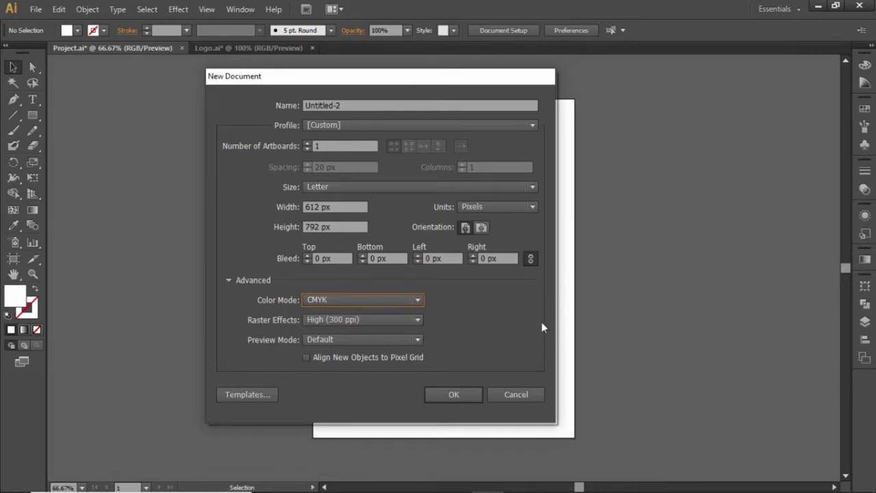
{"action": "left_click", "coordinate": [420, 298]}
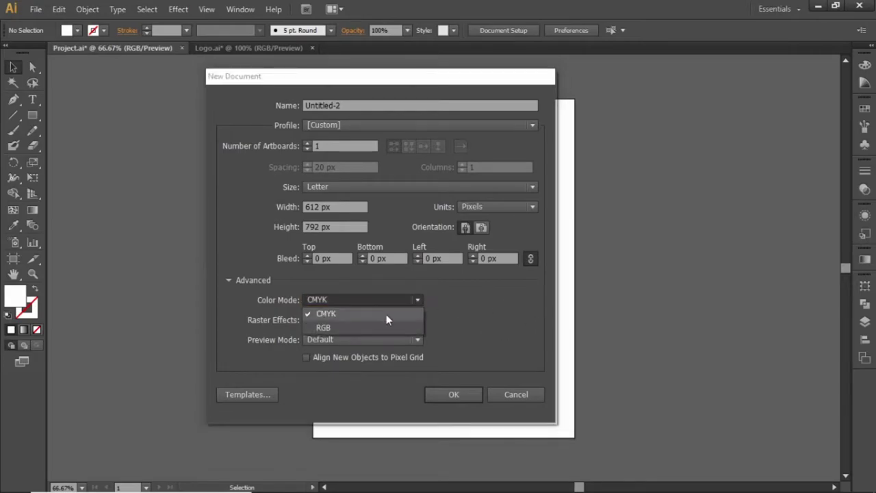
{"action": "left_click", "coordinate": [378, 328]}
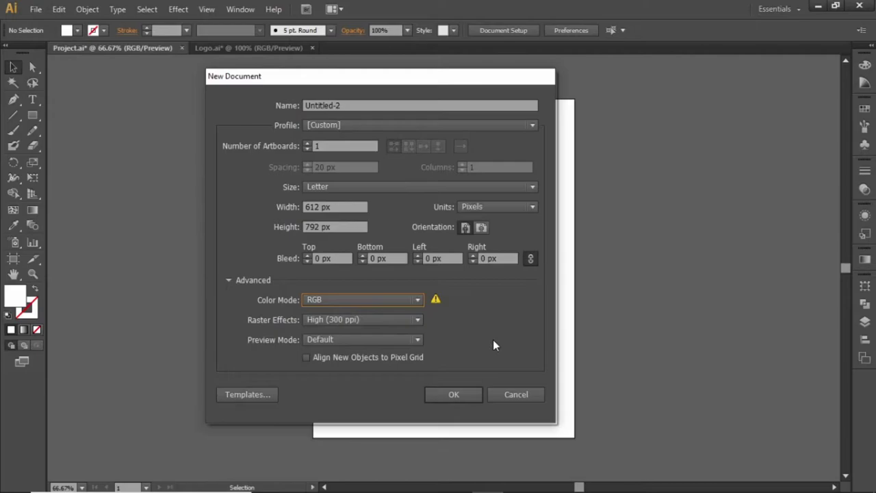
{"action": "left_click", "coordinate": [534, 398]}
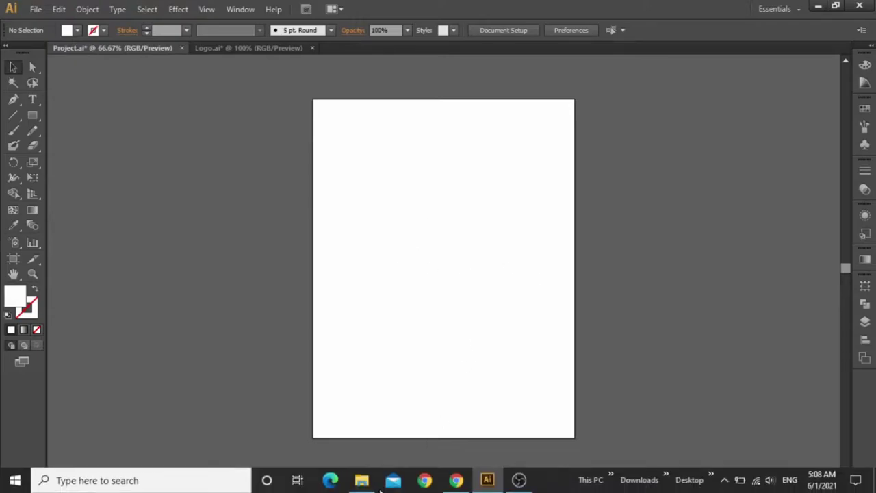
Drag Texture from the Video Project folder onto the Illustrator artboard.
{"action": "left_click", "coordinate": [363, 481]}
{"action": "left_click_drag", "start_coordinate": [436, 251], "coordinate": [113, 62]}
{"action": "left_click", "coordinate": [346, 195]}
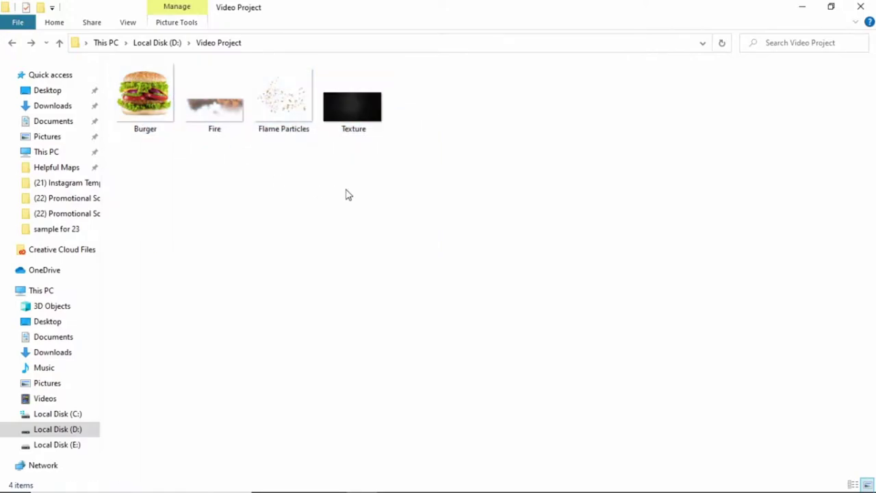
{"action": "left_click_drag", "start_coordinate": [357, 108], "coordinate": [450, 248]}
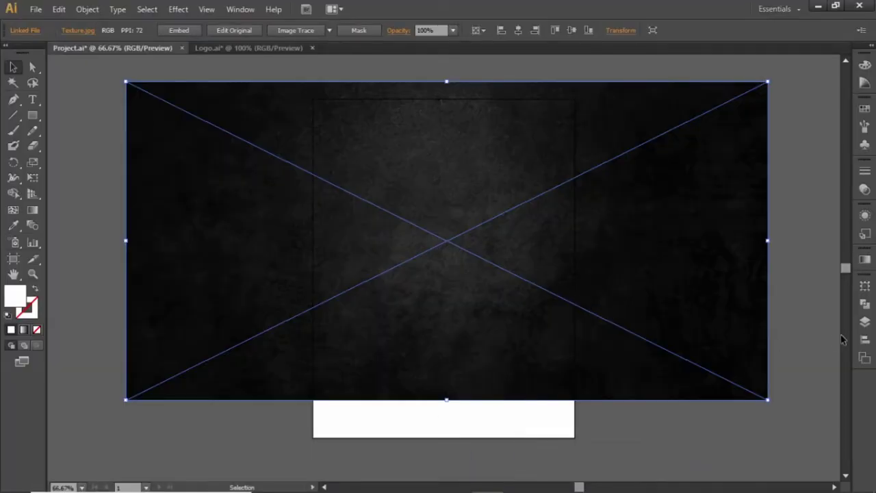
Centre the texture horizontally and vertically, then scale it up around its centre.
{"action": "left_click", "coordinate": [864, 340]}
{"action": "left_click", "coordinate": [741, 312]}
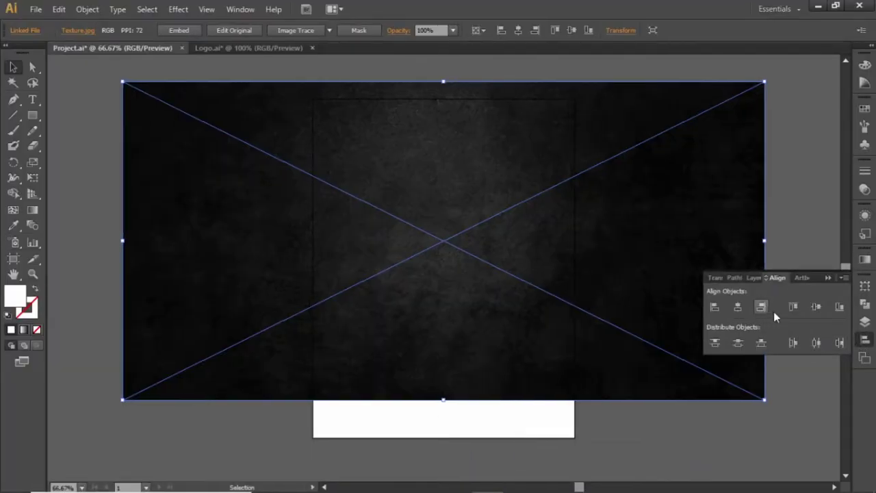
{"action": "left_click", "coordinate": [816, 308]}
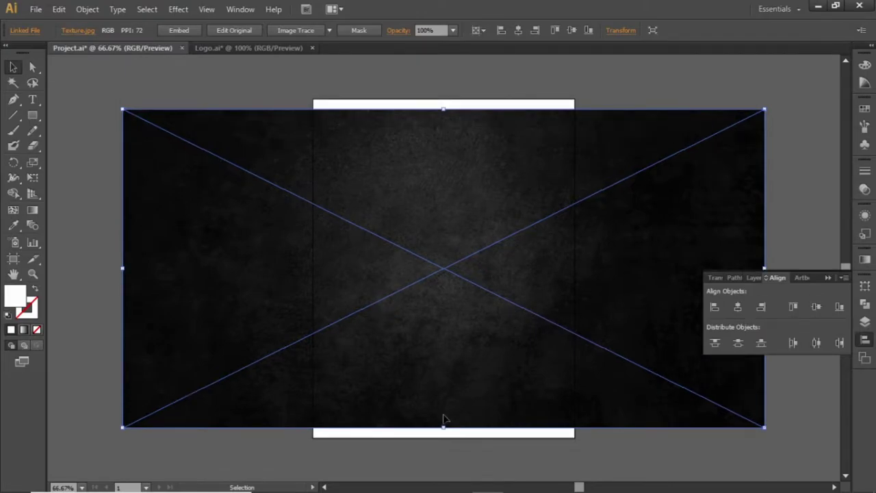
{"action": "left_click_drag", "start_coordinate": [444, 426], "coordinate": [450, 441]}
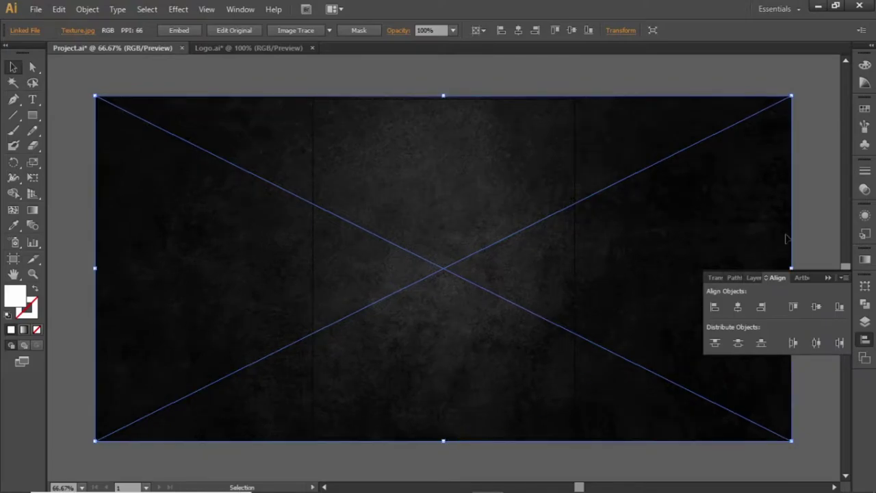
Deselect the texture, collapse the Align panel and switch to the Ellipse tool.
{"action": "left_click", "coordinate": [806, 229]}
{"action": "left_click", "coordinate": [827, 277]}
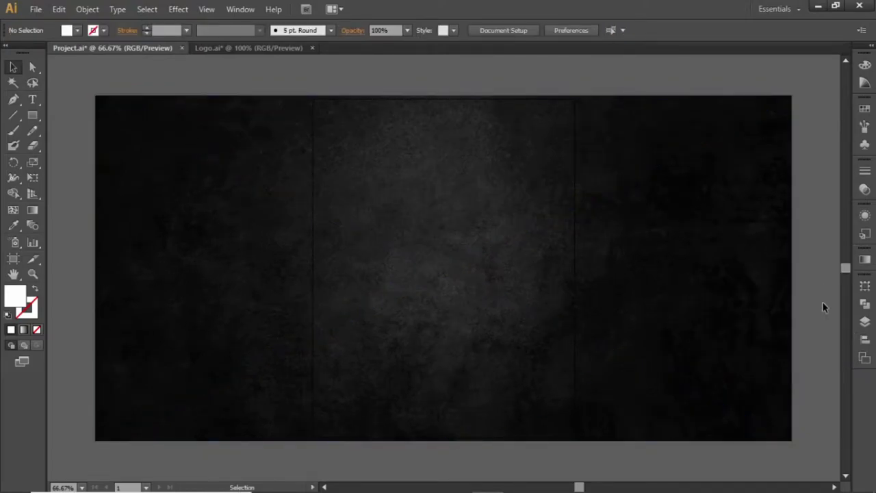
{"action": "left_click", "coordinate": [551, 301]}
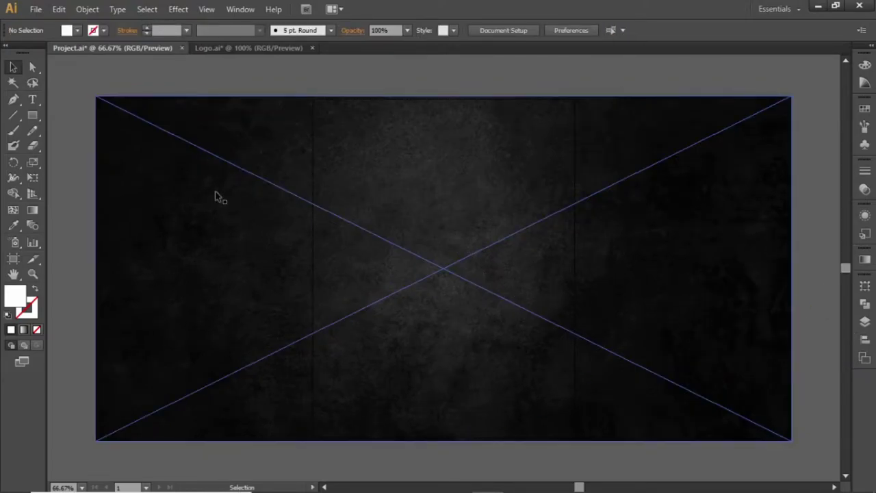
{"action": "left_click", "coordinate": [51, 122]}
{"action": "left_click_drag", "start_coordinate": [34, 116], "coordinate": [78, 143]}
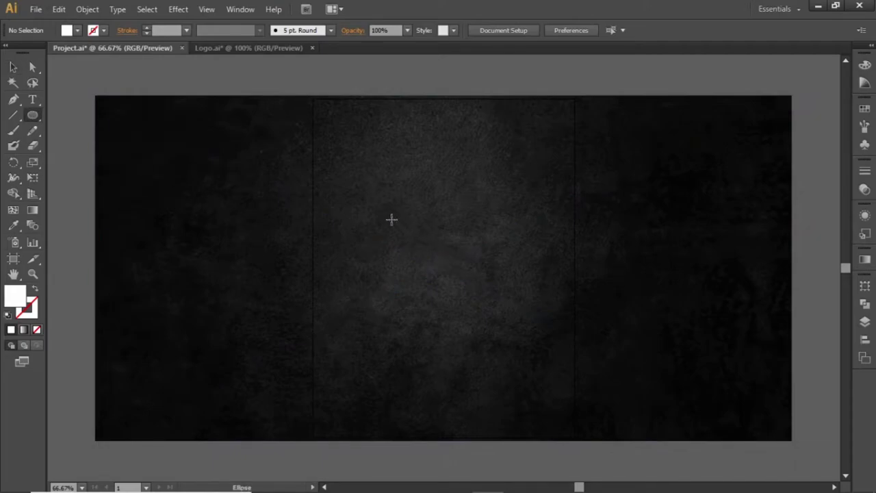
Draw a circle and centre it on the artboard.
{"action": "left_click_drag", "start_coordinate": [381, 210], "coordinate": [549, 358]}
{"action": "key", "text": "v"}
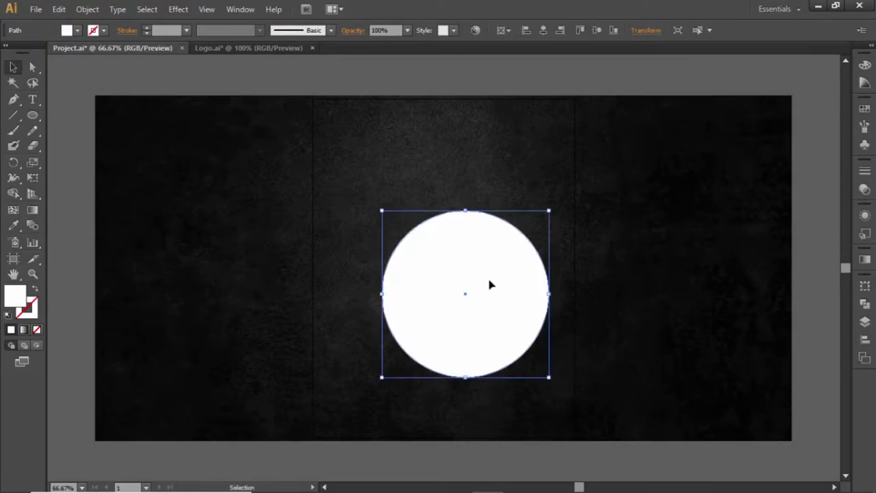
{"action": "left_click_drag", "start_coordinate": [488, 283], "coordinate": [467, 260]}
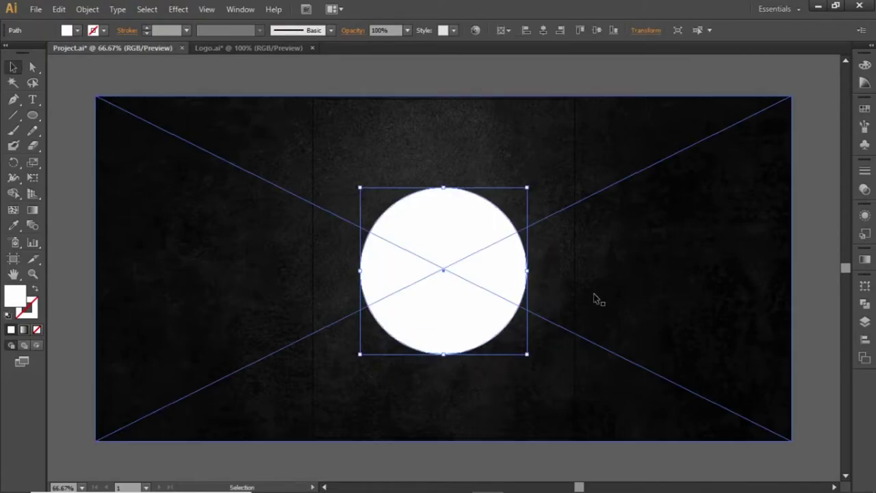
{"action": "left_click", "coordinate": [864, 339]}
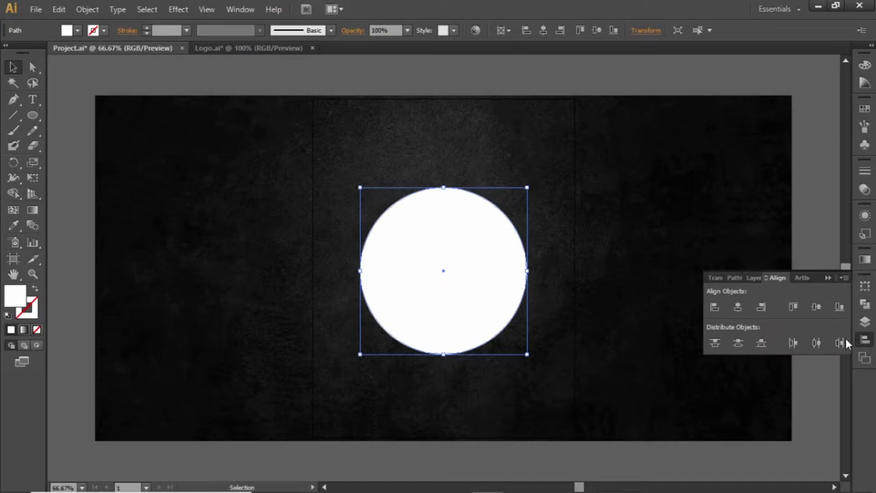
{"action": "left_click", "coordinate": [815, 307]}
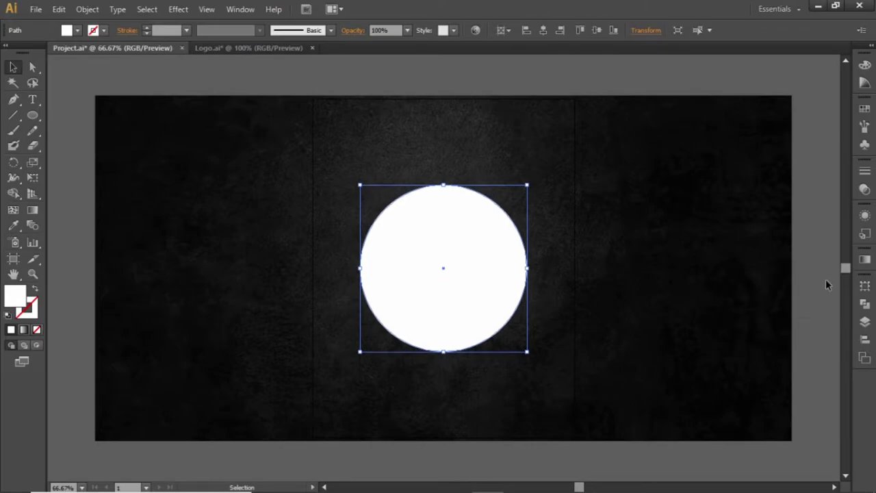
Fill the circle with a reversed radial gradient.
{"action": "left_click", "coordinate": [865, 260]}
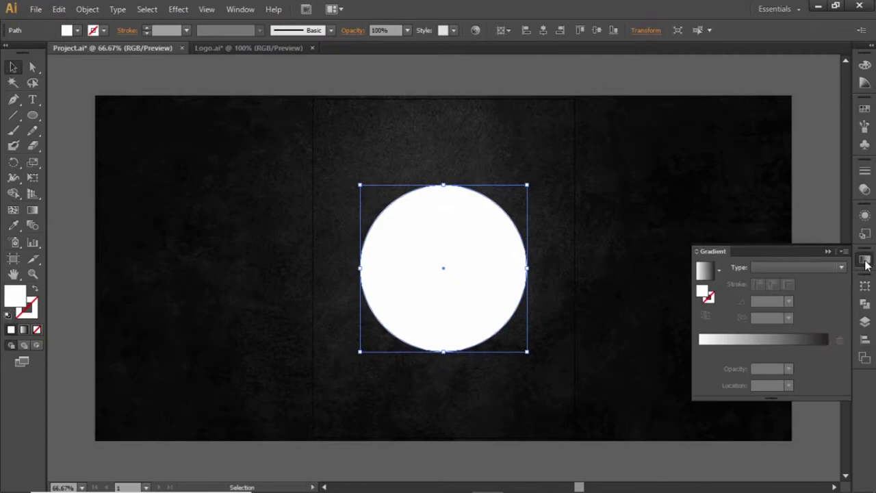
{"action": "left_click", "coordinate": [705, 271]}
{"action": "left_click", "coordinate": [785, 268]}
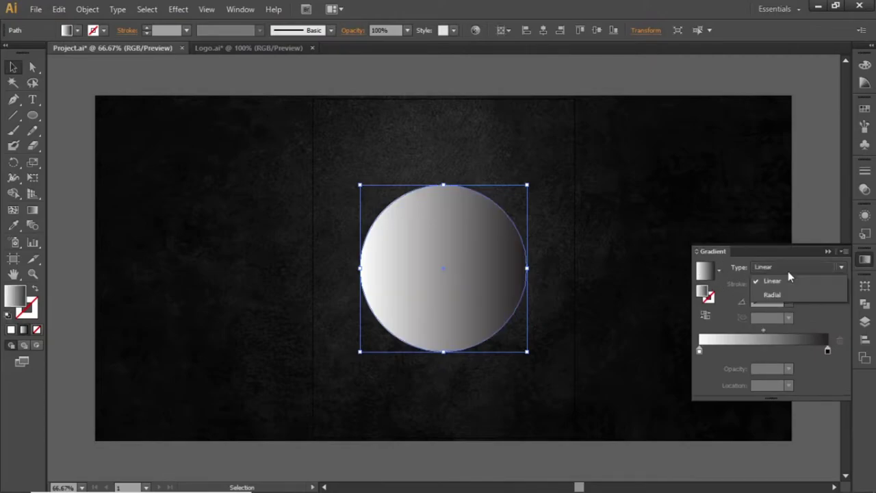
{"action": "left_click", "coordinate": [806, 294]}
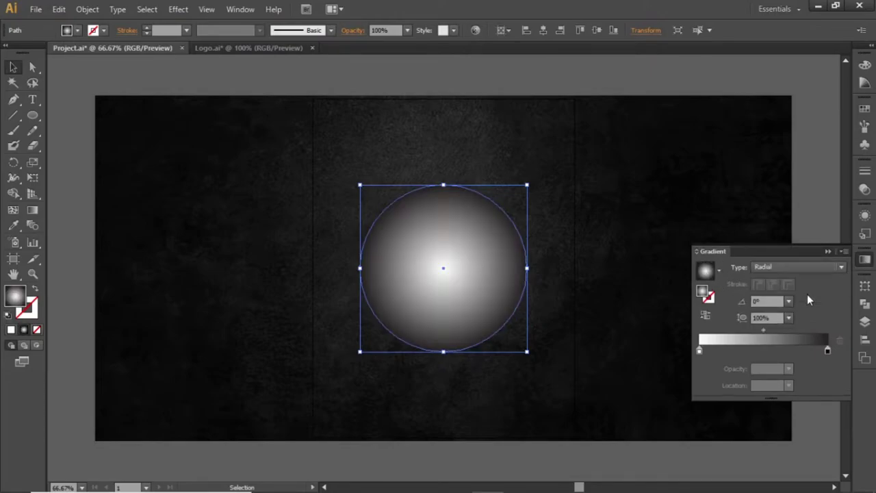
{"action": "left_click", "coordinate": [706, 316]}
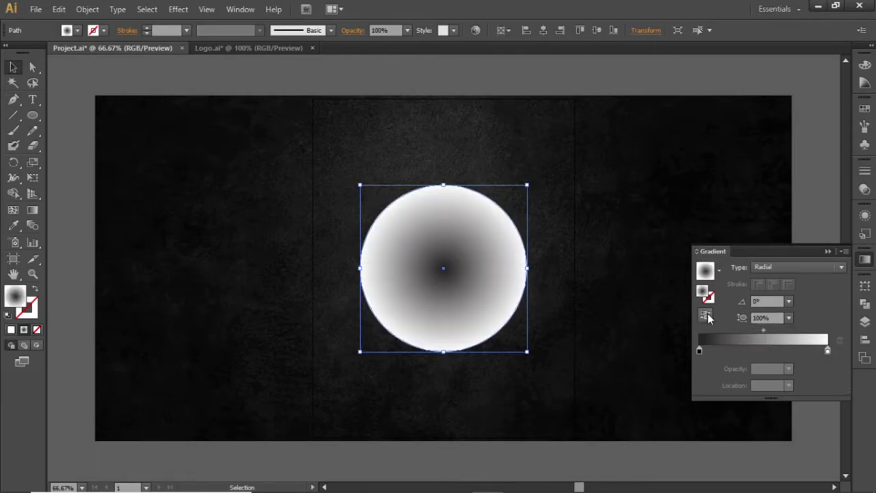
Set the gradient stops to light orange and dark orange.
{"action": "double_click", "coordinate": [698, 351]}
{"action": "left_click", "coordinate": [687, 268]}
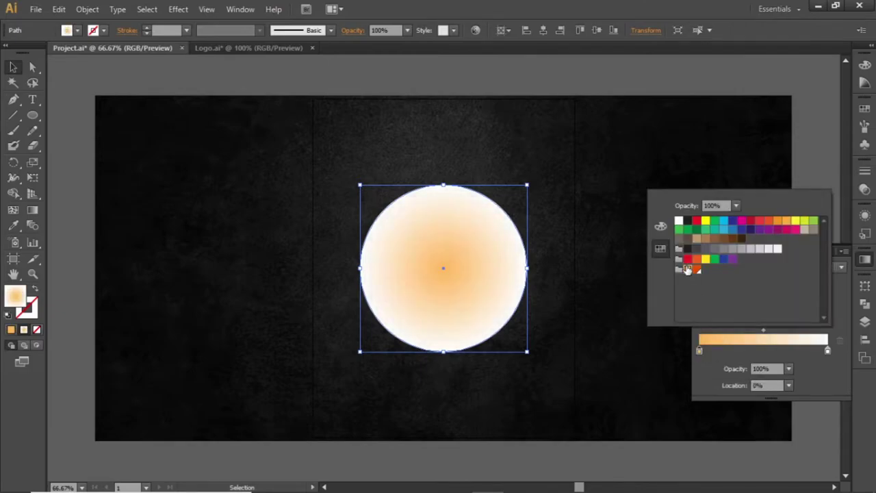
{"action": "double_click", "coordinate": [827, 352]}
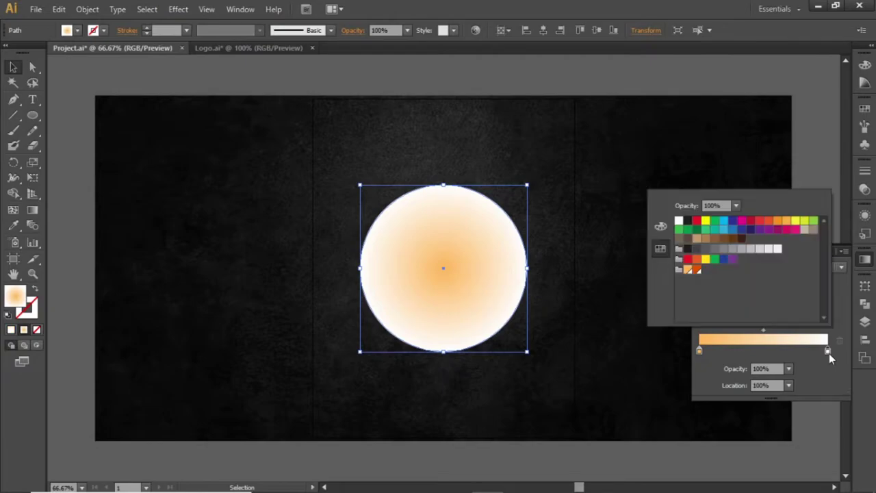
{"action": "left_click", "coordinate": [696, 270]}
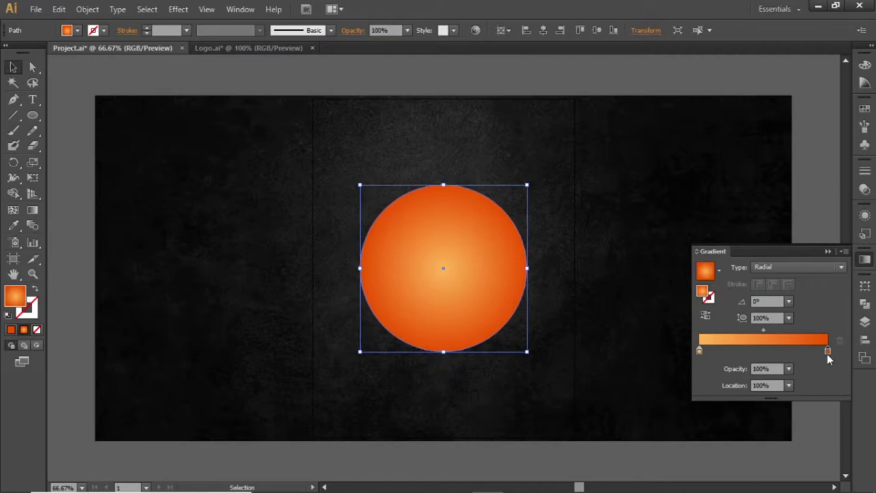
Make the outer stop 0% opacity, shift the midpoint, and enlarge the glow circle.
{"action": "left_click", "coordinate": [789, 369]}
{"action": "left_click", "coordinate": [813, 217]}
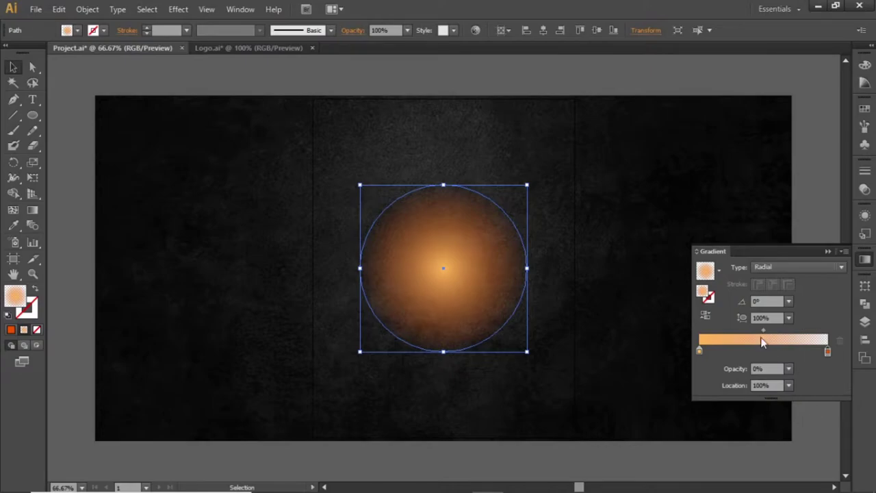
{"action": "left_click_drag", "start_coordinate": [764, 329], "coordinate": [753, 327]}
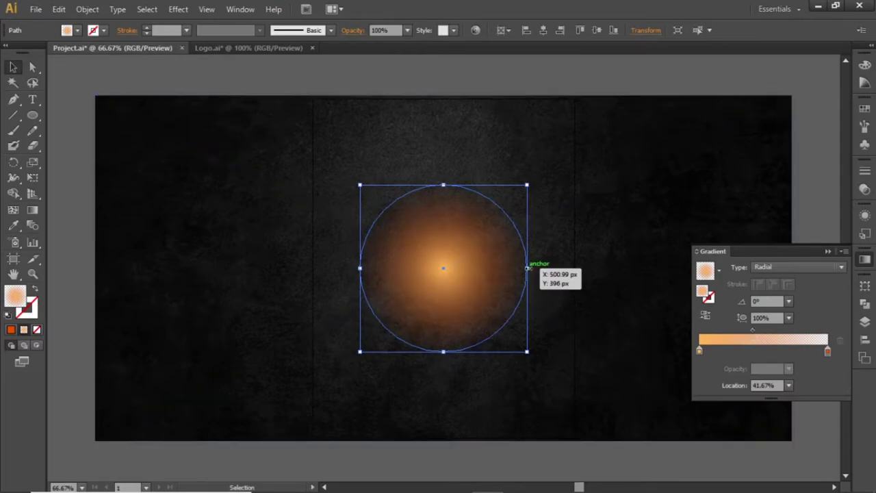
{"action": "left_click_drag", "start_coordinate": [527, 268], "coordinate": [549, 268]}
{"action": "left_click", "coordinate": [807, 226]}
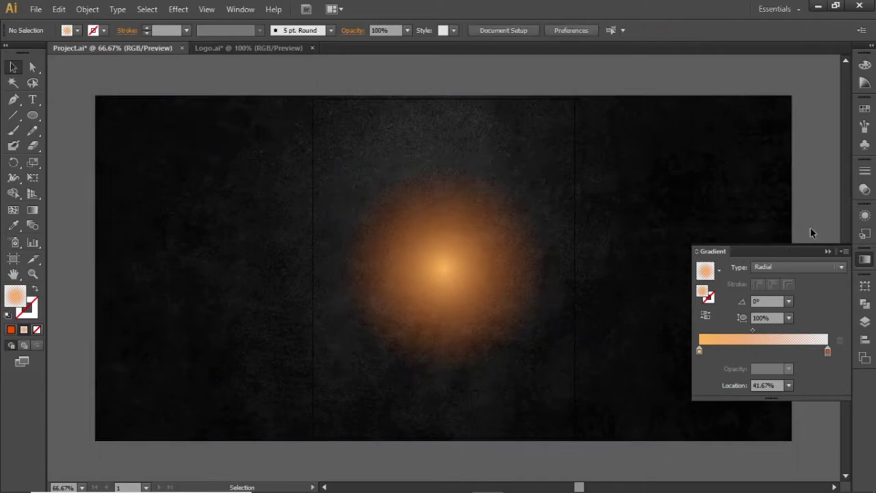
Change the two global orange swatches to RGB 255/184/89 and 237/83/0.
{"action": "left_click", "coordinate": [864, 108]}
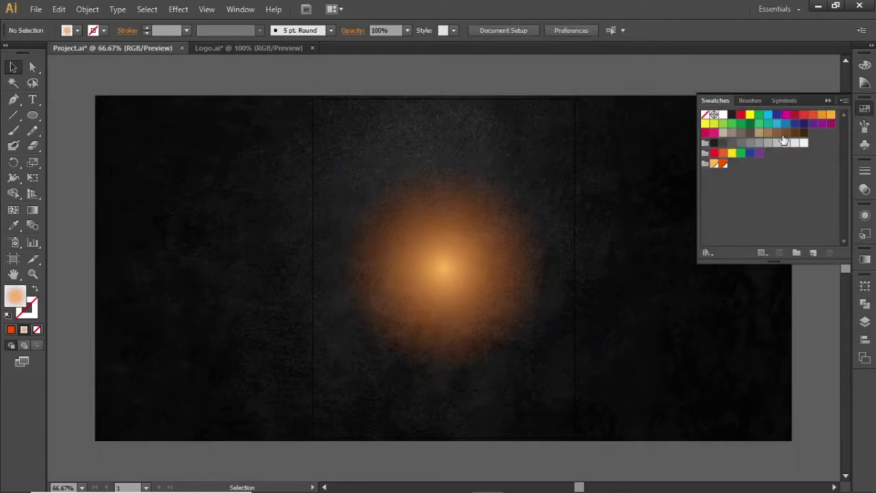
{"action": "double_click", "coordinate": [717, 165]}
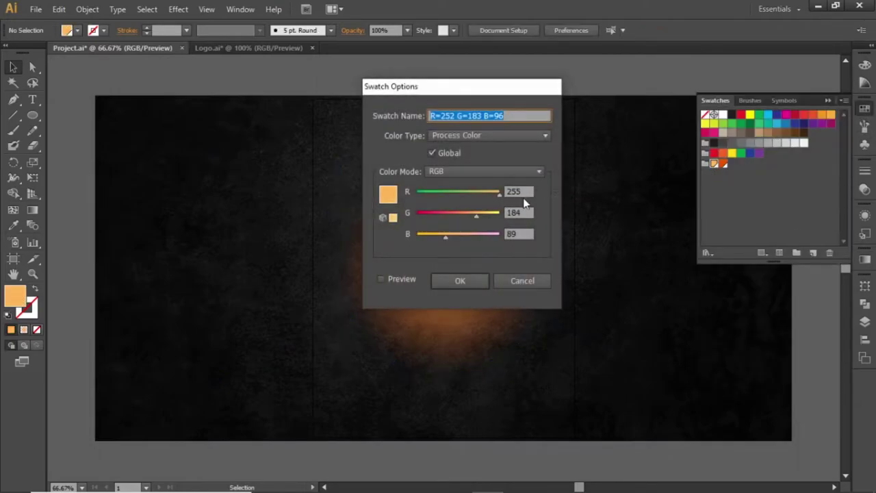
{"action": "left_click", "coordinate": [460, 281]}
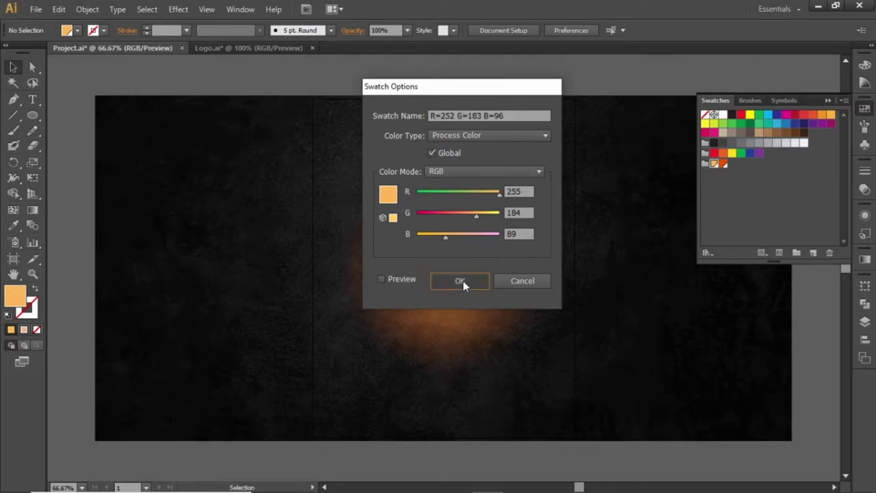
{"action": "double_click", "coordinate": [722, 165]}
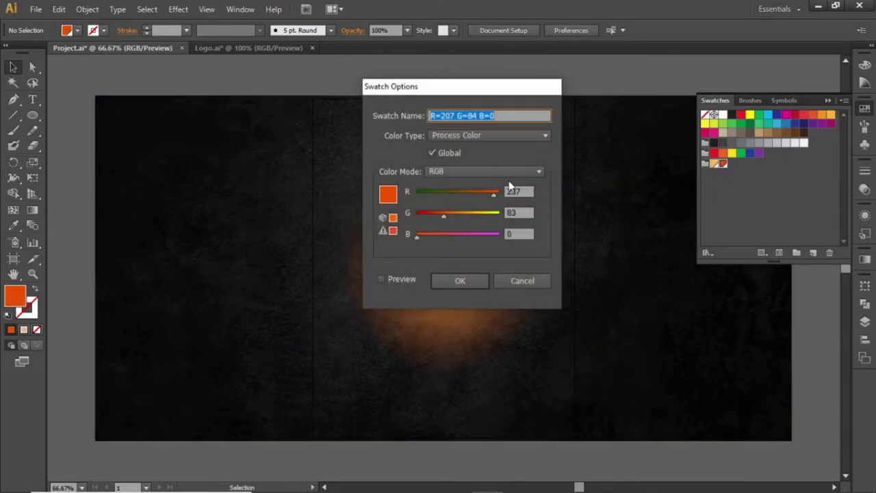
{"action": "left_click", "coordinate": [460, 280]}
{"action": "left_click", "coordinate": [828, 100]}
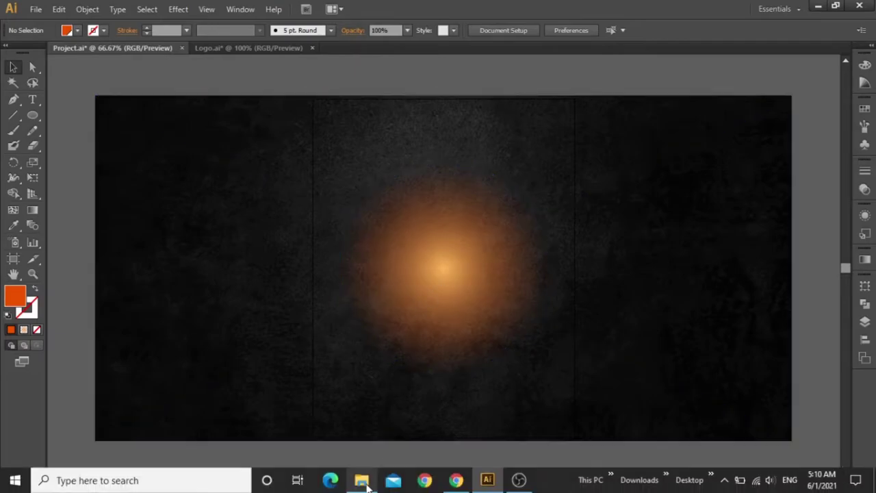
Place Burger.png from File Explorer, centre it on the artboard and scale it down.
{"action": "left_click", "coordinate": [363, 486]}
{"action": "left_click_drag", "start_coordinate": [136, 108], "coordinate": [453, 265]}
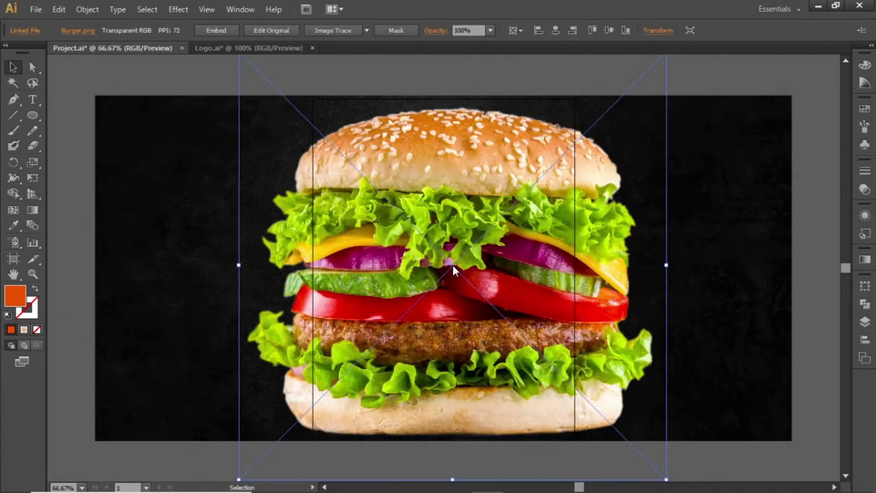
{"action": "left_click", "coordinate": [864, 339]}
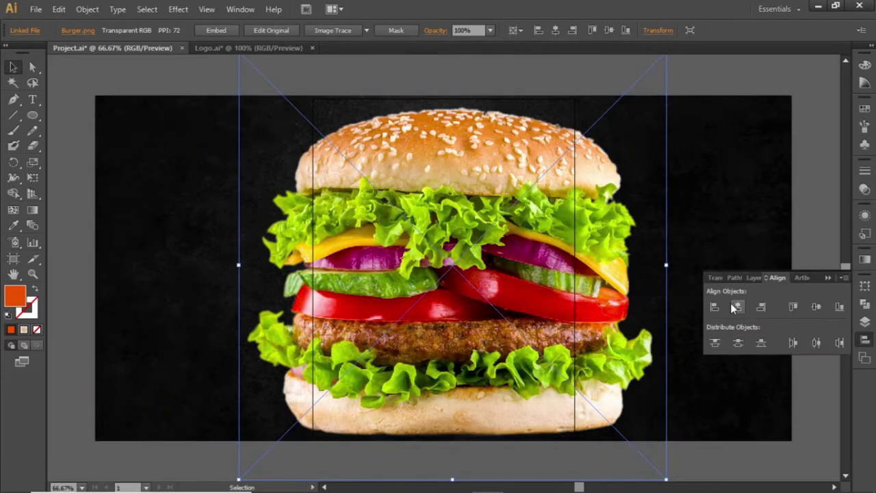
{"action": "left_click", "coordinate": [736, 307]}
{"action": "left_click", "coordinate": [812, 307]}
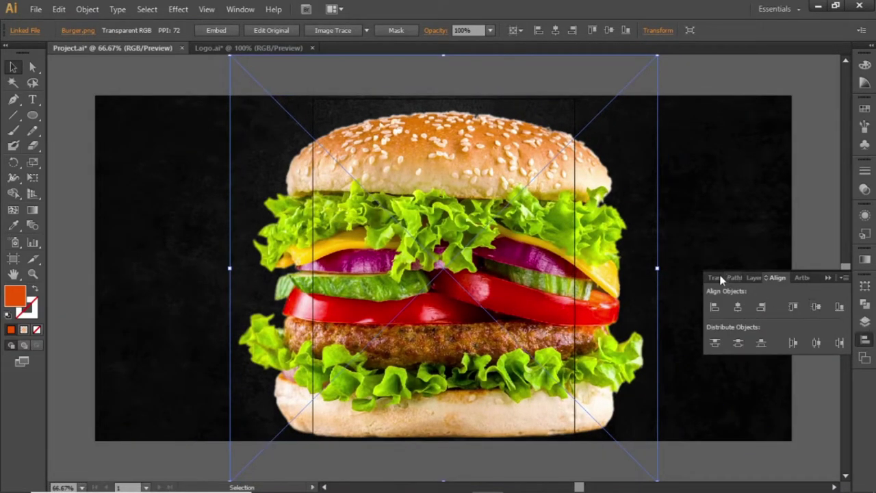
{"action": "left_click_drag", "start_coordinate": [658, 268], "coordinate": [563, 269]}
Enlarge the glow circle behind the burger and return to the full-artboard view.
{"action": "key", "text": "ctrl+1"}
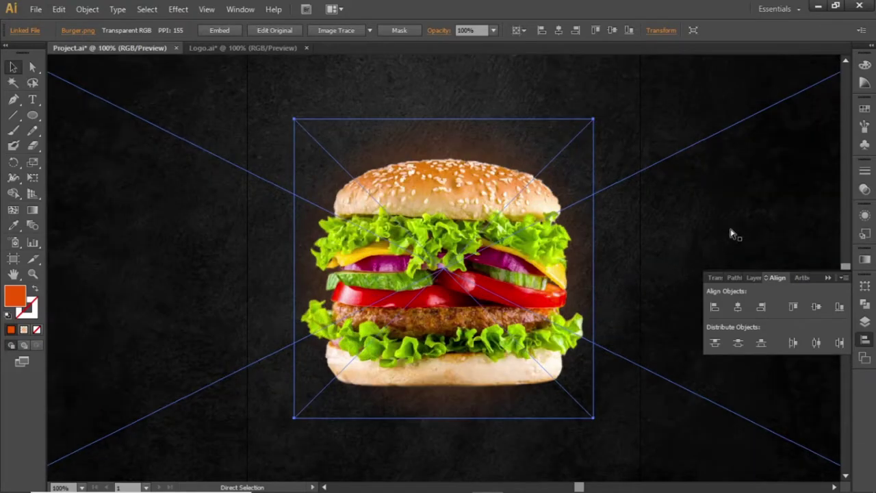
{"action": "left_click", "coordinate": [603, 269]}
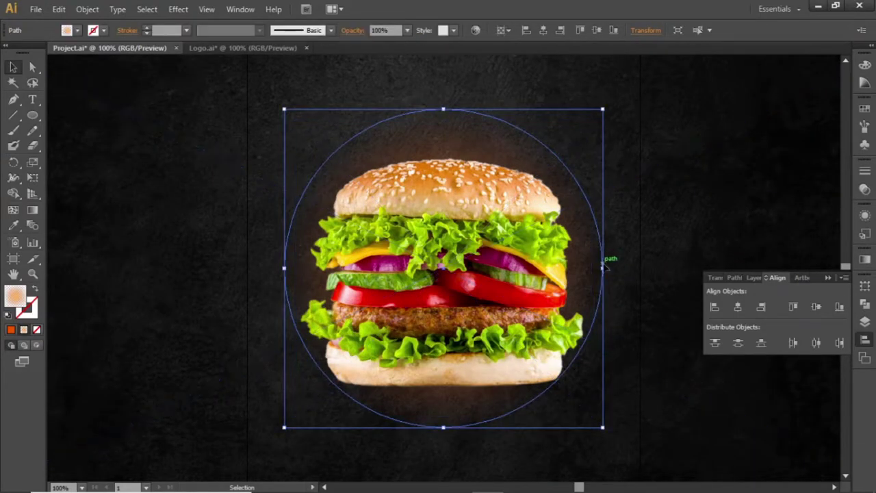
{"action": "left_click_drag", "start_coordinate": [602, 269], "coordinate": [620, 269]}
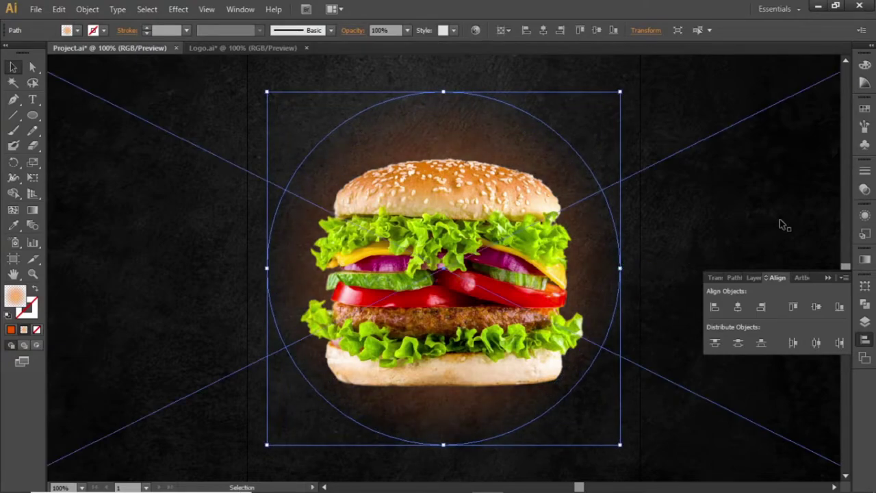
{"action": "left_click", "coordinate": [827, 277]}
{"action": "key", "text": "a"}
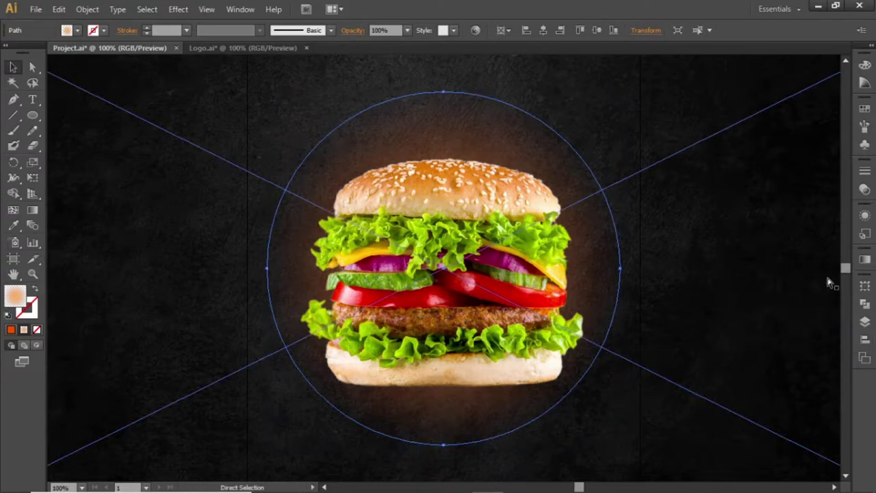
{"action": "key", "text": "v"}
{"action": "key", "text": "ctrl+0"}
{"action": "left_click", "coordinate": [831, 247]}
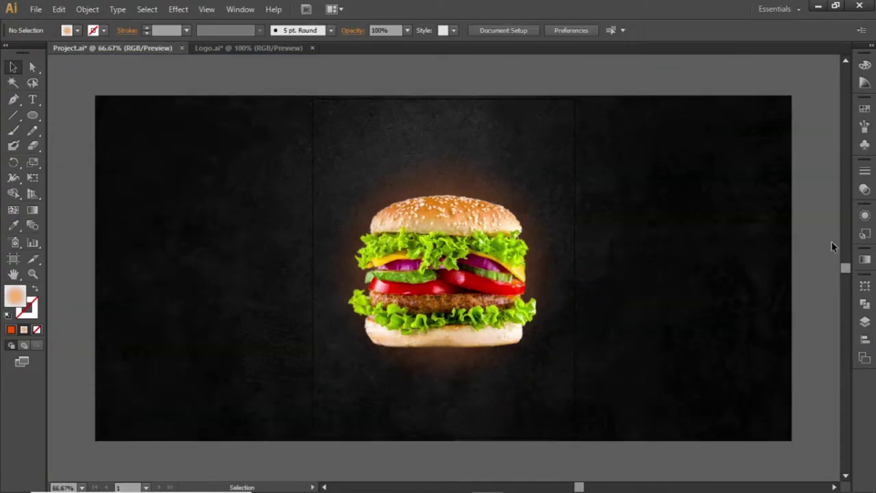
Give the burger a drop shadow: 75% opacity, X 0, Y 10 px, 10 px blur.
{"action": "left_click", "coordinate": [489, 260]}
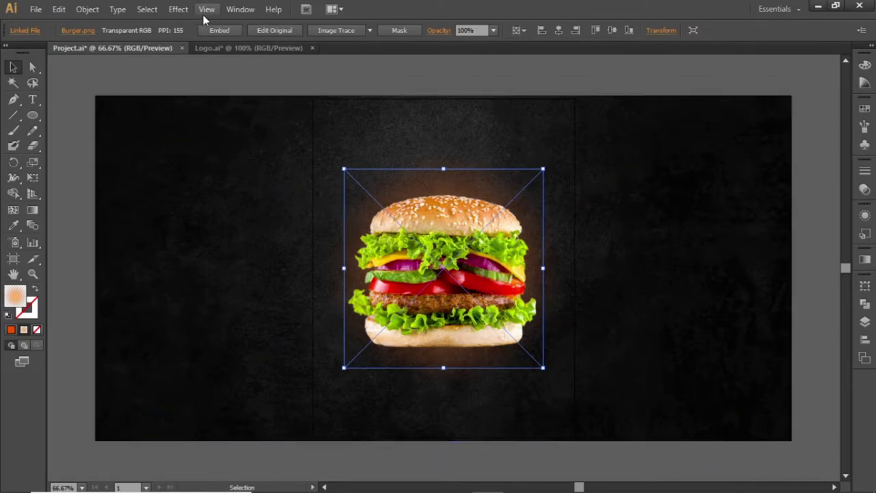
{"action": "left_click", "coordinate": [178, 8]}
{"action": "mouse_move", "coordinate": [198, 154]}
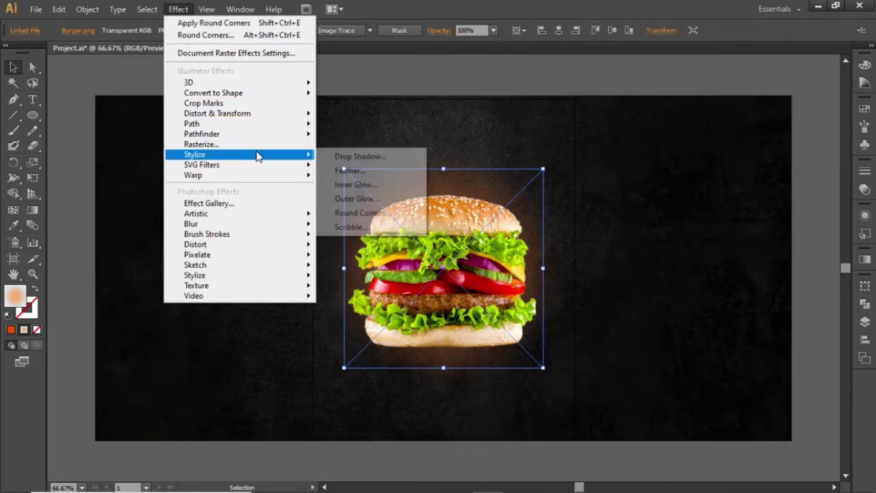
{"action": "left_click", "coordinate": [395, 158]}
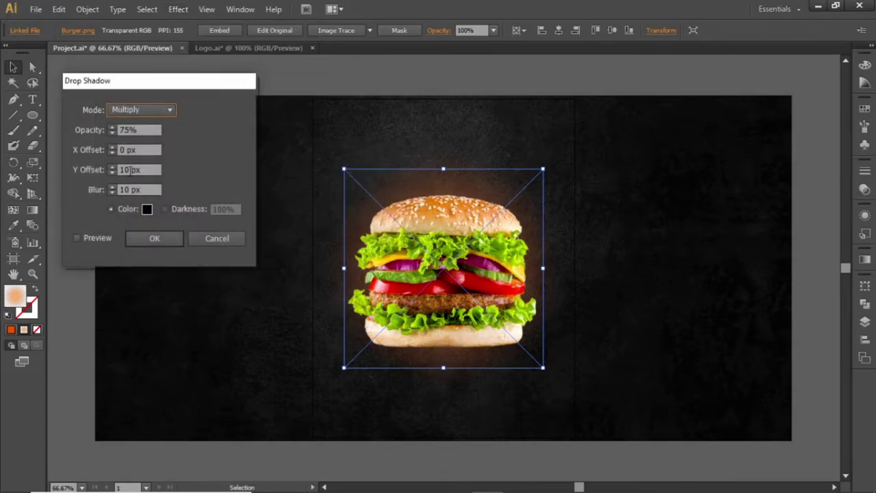
{"action": "left_click", "coordinate": [156, 239]}
Scale the glow circle slightly larger.
{"action": "left_click", "coordinate": [805, 205]}
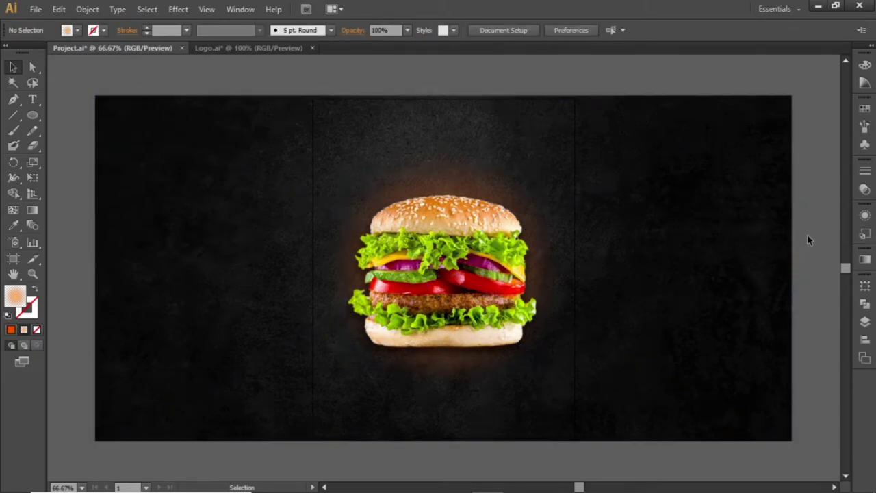
{"action": "left_click", "coordinate": [552, 258]}
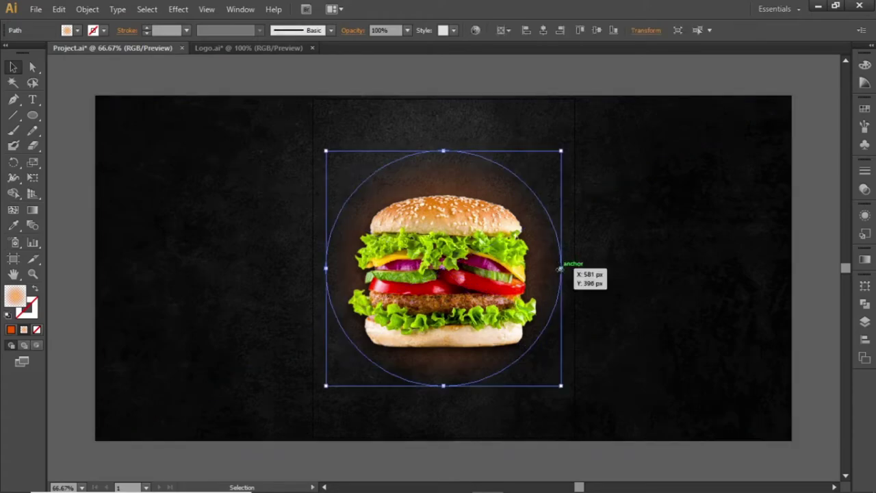
{"action": "left_click_drag", "start_coordinate": [559, 269], "coordinate": [566, 270]}
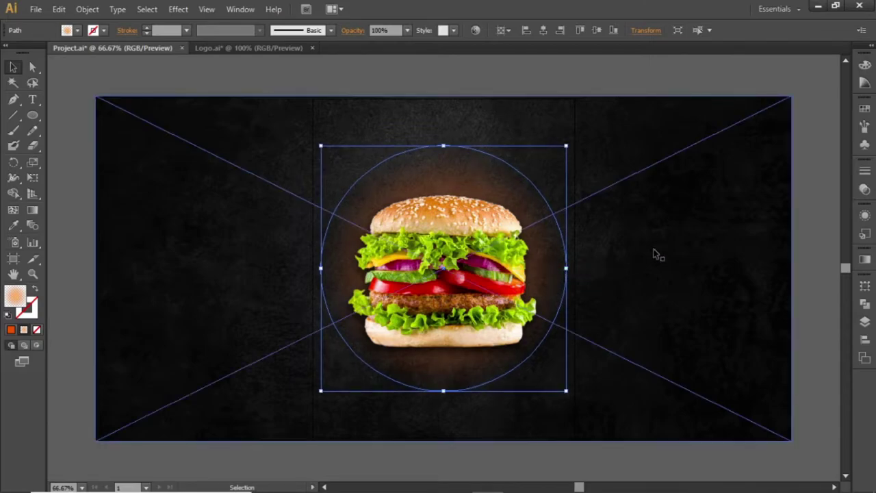
Nudge the circle and burger together a little lower on the artboard.
{"action": "left_click", "coordinate": [811, 219]}
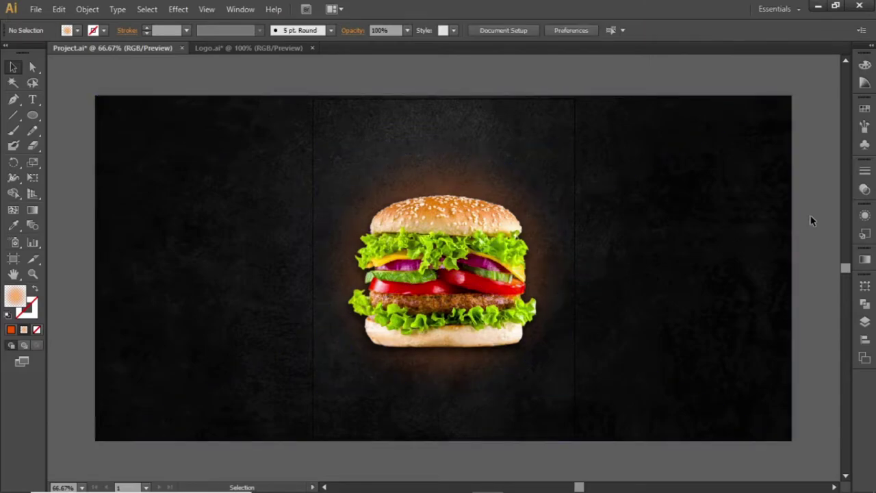
{"action": "left_click", "coordinate": [553, 248]}
{"action": "left_click", "coordinate": [505, 251], "text": "shift"}
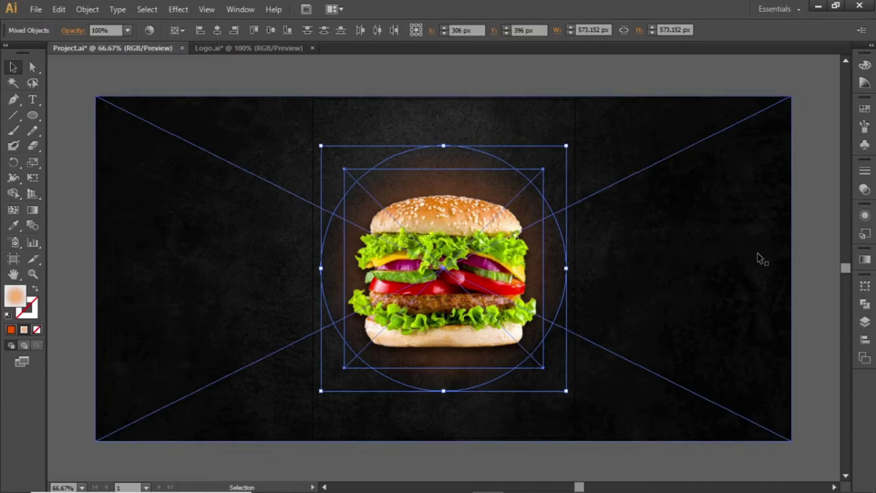
{"action": "key", "text": "shift+Down"}
{"action": "key", "text": "shift+Down"}
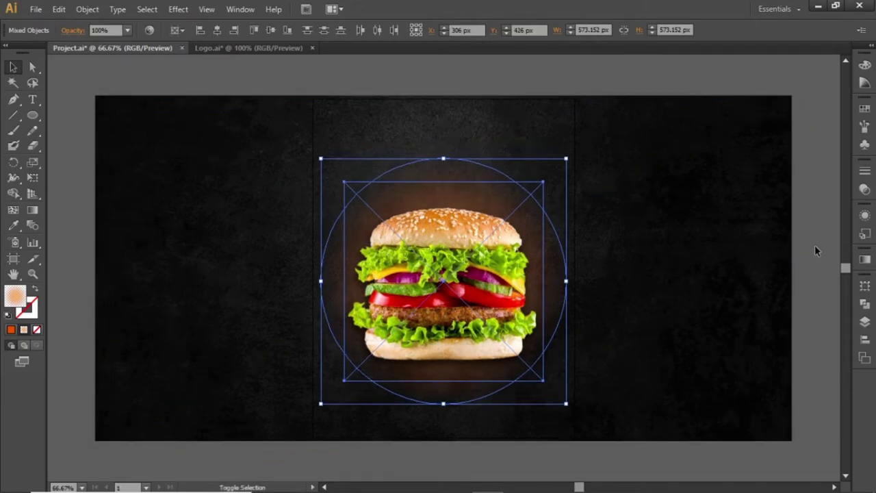
{"action": "key", "text": "shift+Down"}
{"action": "key", "text": "shift+Up"}
{"action": "left_click", "coordinate": [814, 245]}
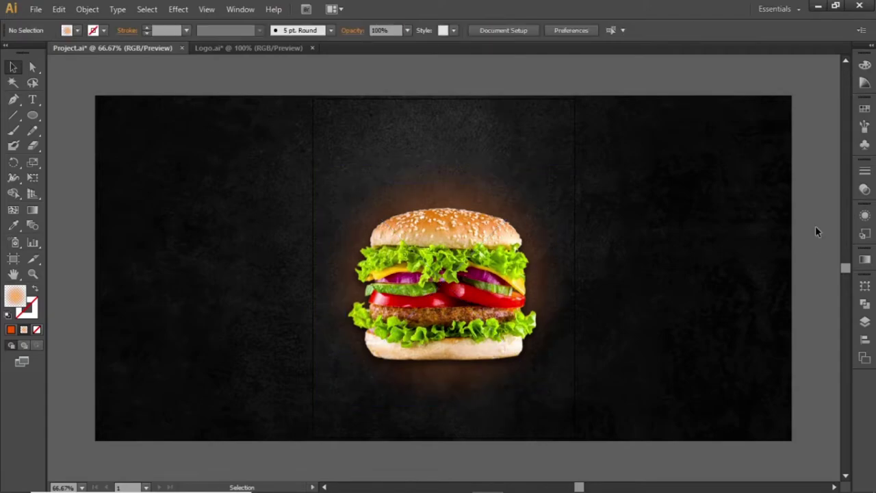
Select all the artwork and lock it with Object > Lock > Selection.
{"action": "key", "text": "ctrl+a"}
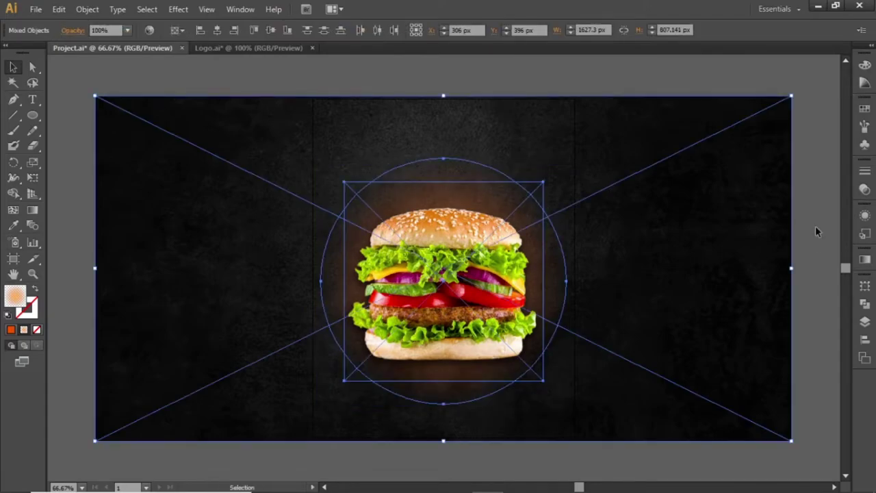
{"action": "left_click", "coordinate": [87, 8]}
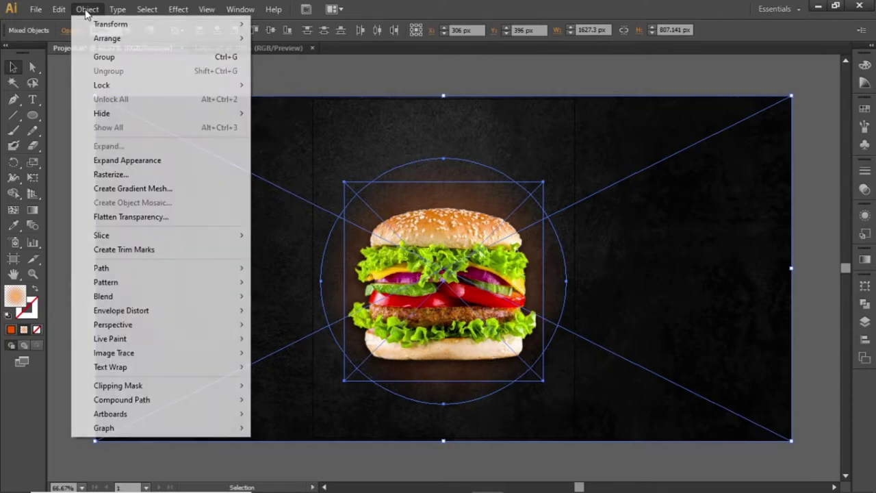
{"action": "mouse_move", "coordinate": [193, 88]}
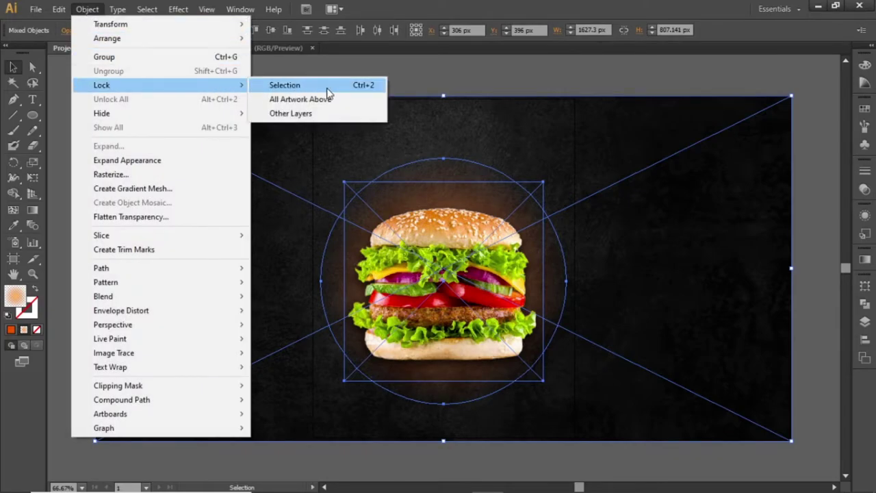
{"action": "left_click", "coordinate": [284, 85]}
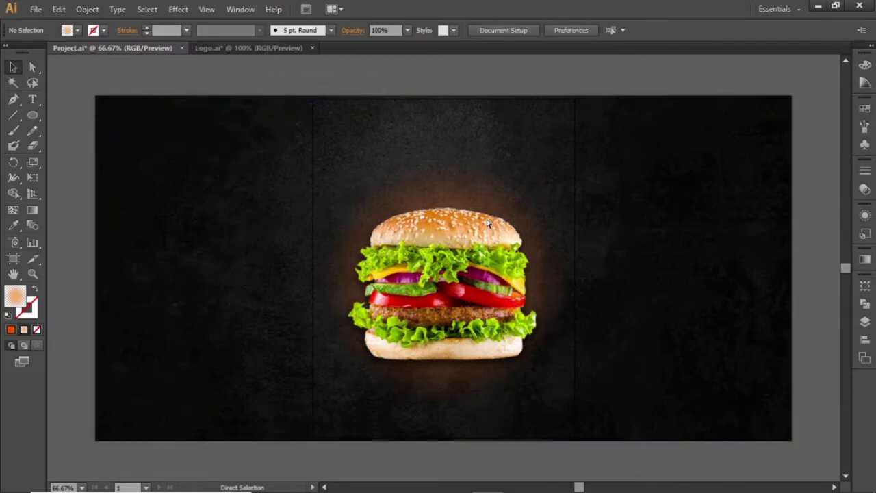
{"action": "key", "text": "ctrl+1"}
Type the title 'BIG BURGER' above the burger.
{"action": "scroll", "coordinate": [486, 217], "scroll_direction": "up", "scroll_amount": 3}
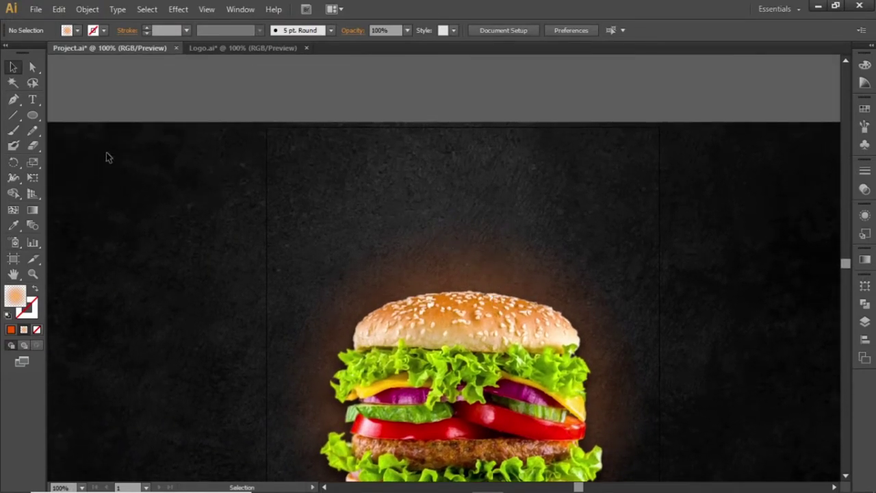
{"action": "left_click", "coordinate": [33, 101]}
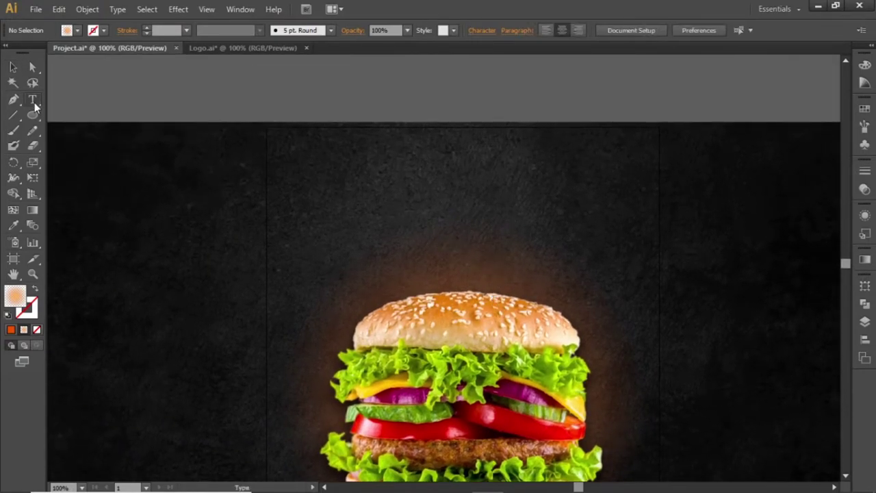
{"action": "left_click", "coordinate": [382, 188]}
{"action": "type", "text": "BIG BURGER"}
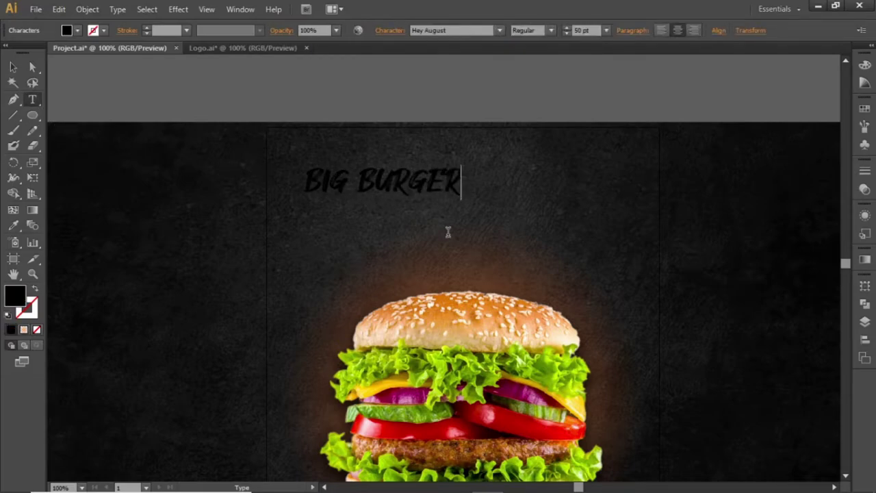
{"action": "key", "text": "Escape"}
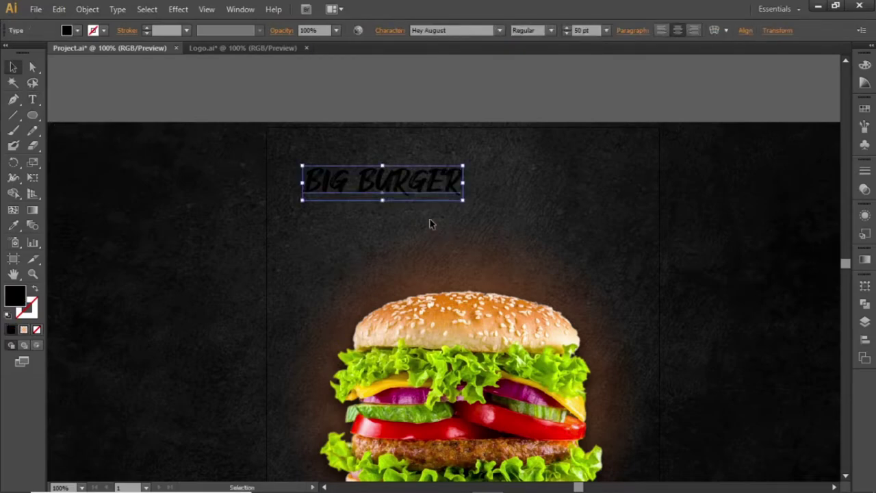
Make the title white, centre it horizontally and move it lower.
{"action": "left_click", "coordinate": [866, 113]}
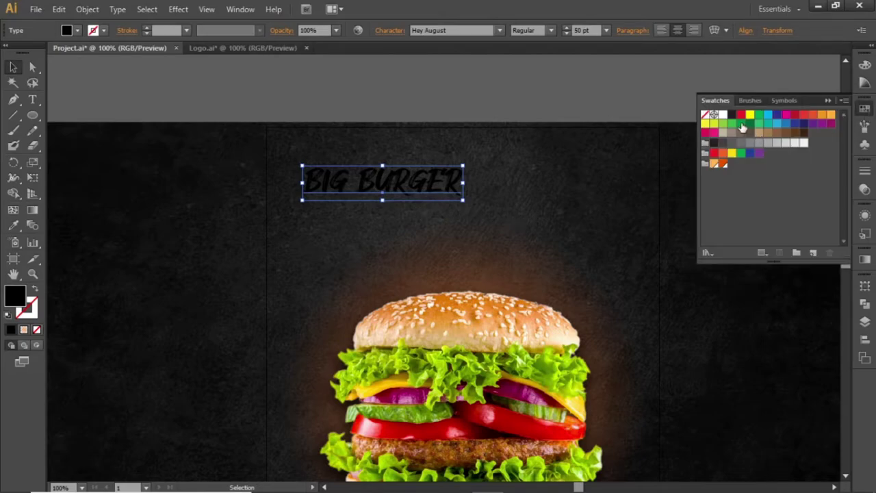
{"action": "left_click", "coordinate": [723, 115]}
{"action": "left_click", "coordinate": [864, 337]}
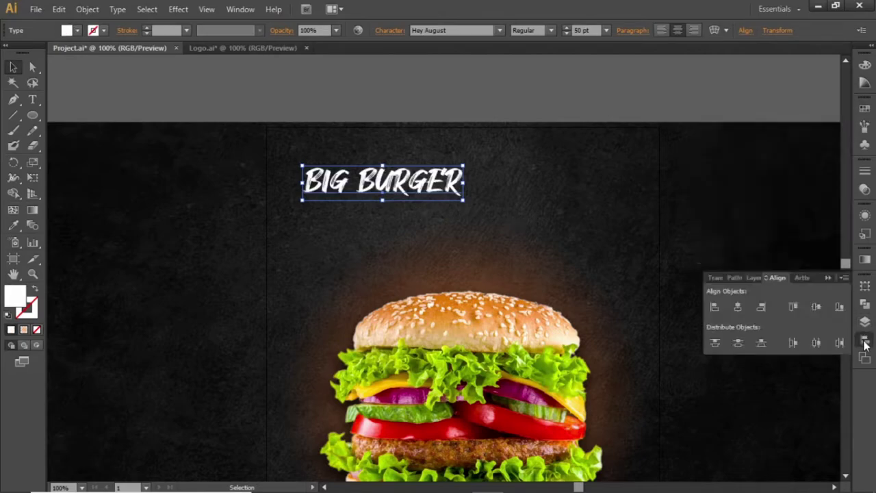
{"action": "left_click", "coordinate": [737, 306]}
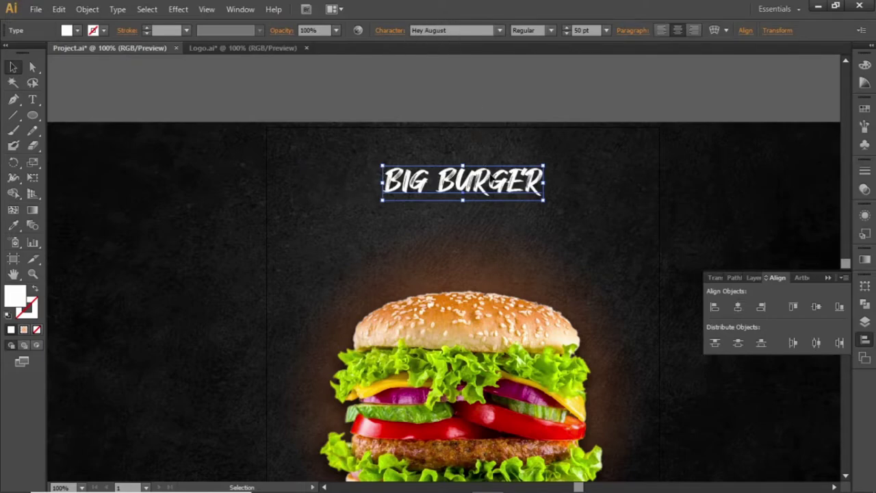
{"action": "left_click_drag", "start_coordinate": [491, 183], "coordinate": [491, 229]}
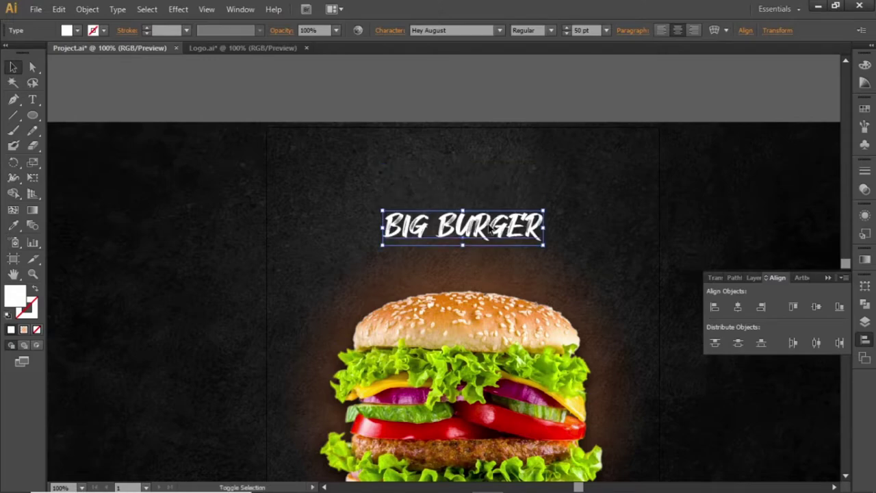
Set the BIG BURGER title's font size to 70 pt.
{"action": "left_click", "coordinate": [591, 31]}
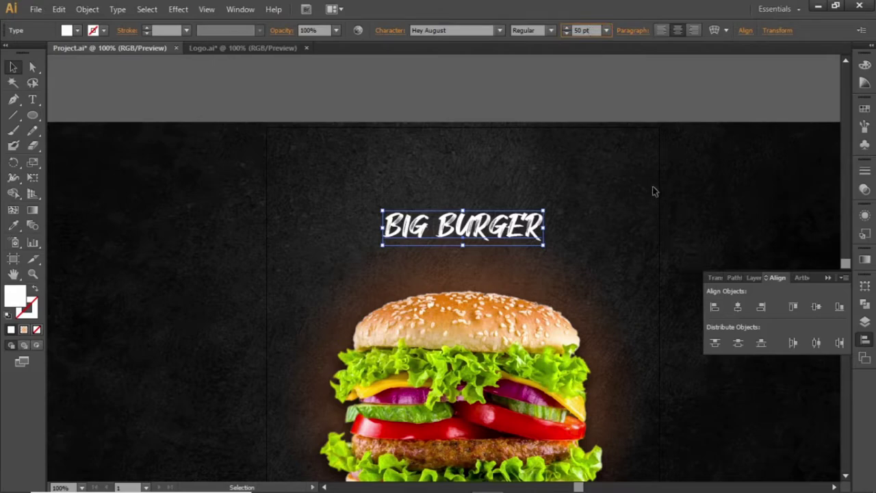
{"action": "type", "text": "70"}
{"action": "key", "text": "Return"}
{"action": "key", "text": "Escape"}
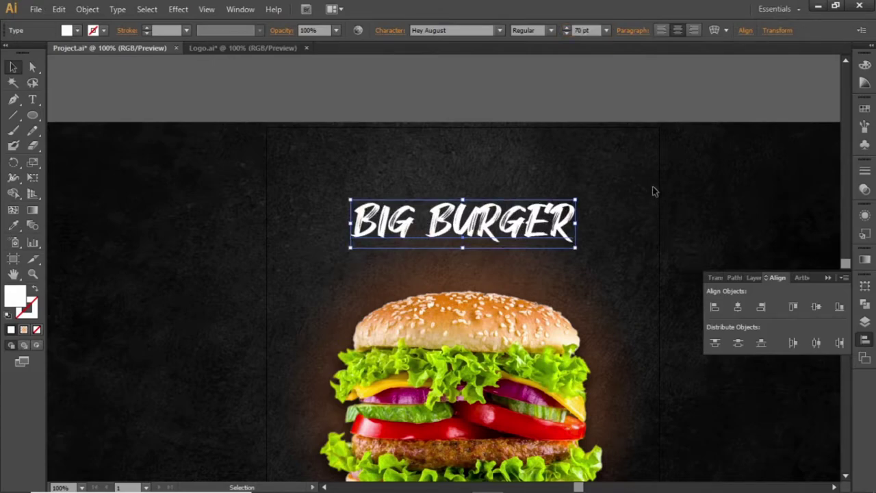
{"action": "left_click", "coordinate": [653, 192]}
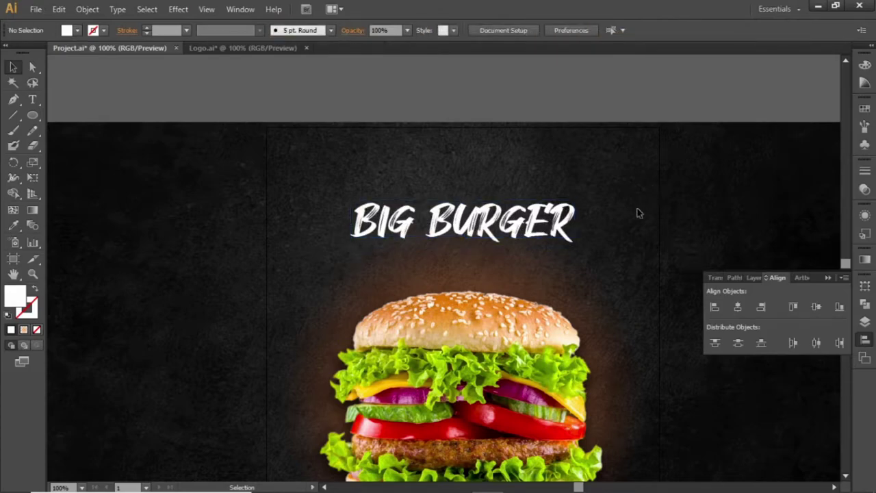
{"action": "left_click", "coordinate": [490, 231]}
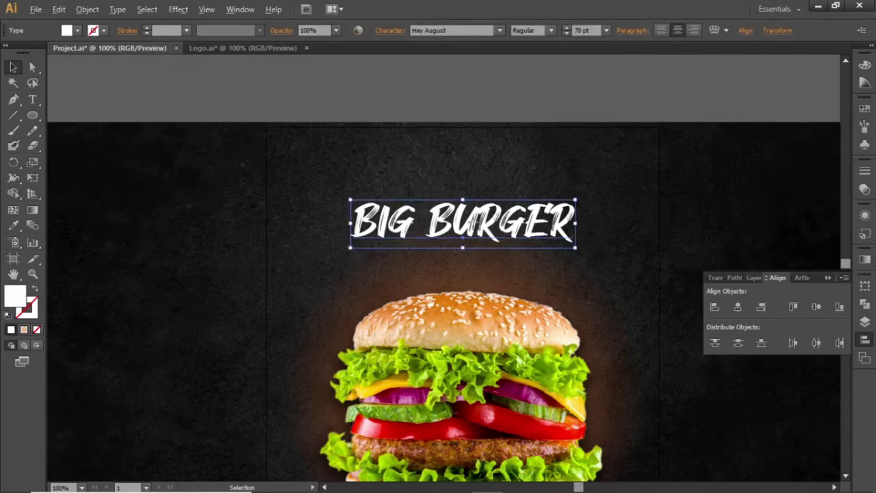
Duplicate the title below itself and retype it as 'Your Tagline Here'.
{"action": "left_click_drag", "start_coordinate": [495, 231], "coordinate": [498, 269]}
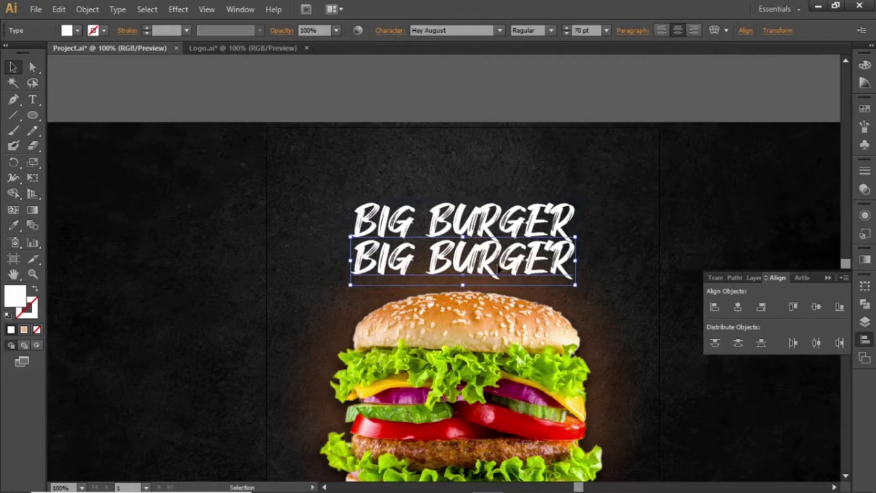
{"action": "double_click", "coordinate": [503, 269]}
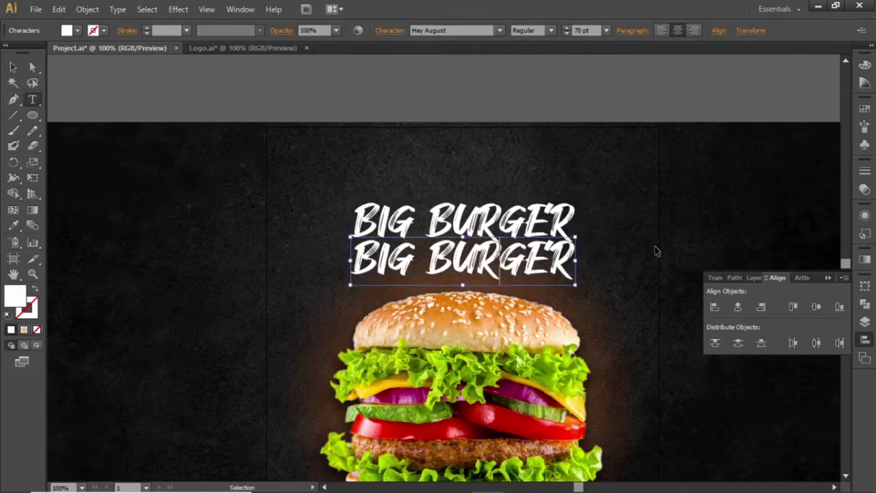
{"action": "key", "text": "ctrl+a"}
{"action": "type", "text": "Your"}
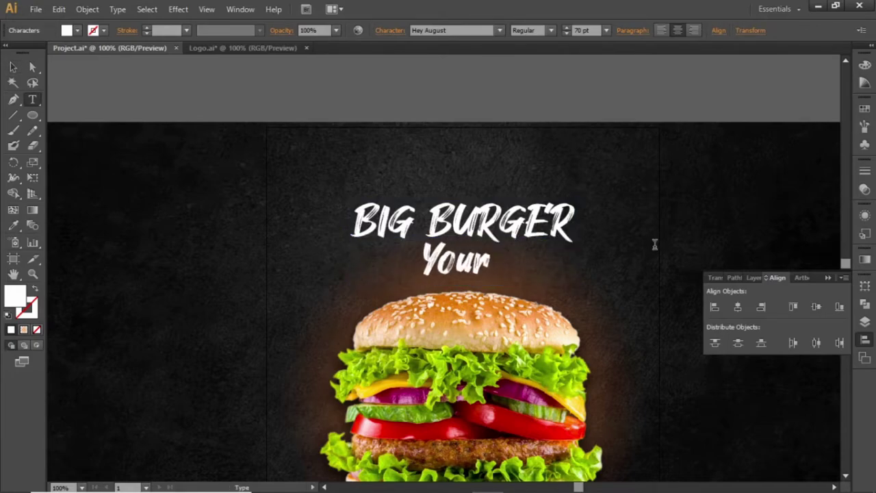
{"action": "type", "text": " Tagline Here"}
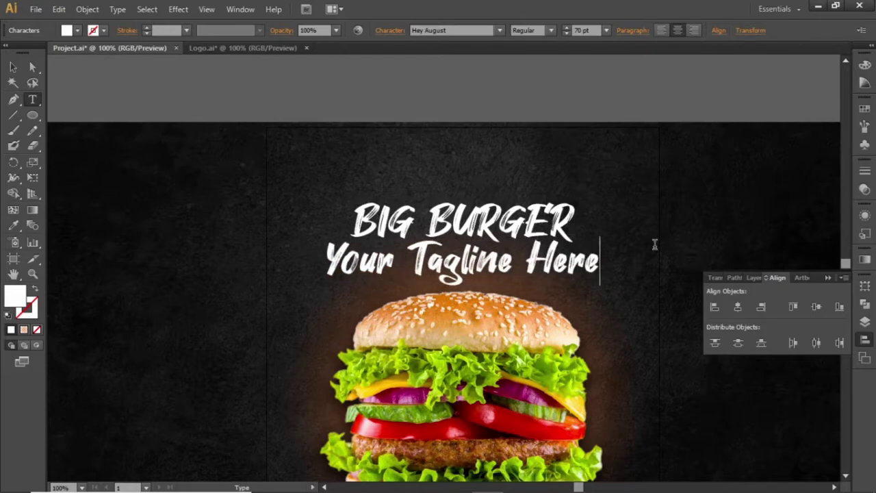
{"action": "key", "text": "Escape"}
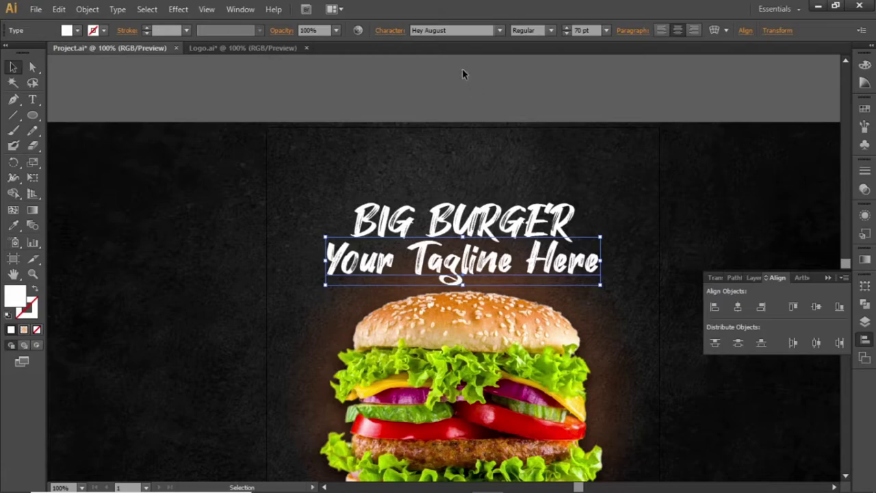
Set the tagline to Montserrat 25 pt and nudge it up toward the title.
{"action": "left_click", "coordinate": [451, 32]}
{"action": "type", "text": "Montserrat"}
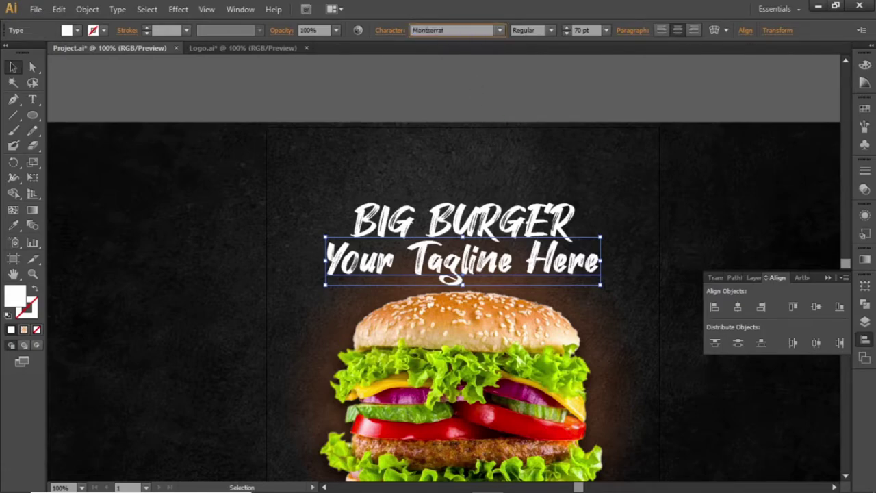
{"action": "key", "text": "Return"}
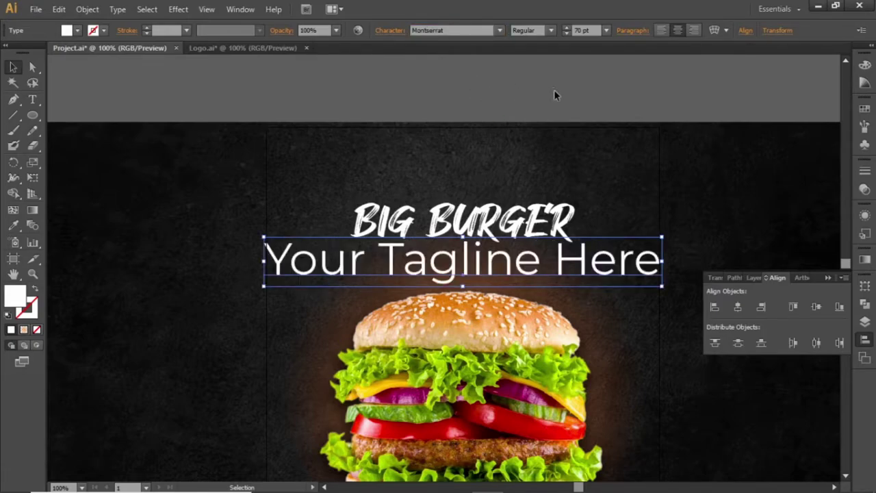
{"action": "left_click", "coordinate": [592, 31]}
{"action": "key", "text": "Down"}
{"action": "key", "text": "Down"}
{"action": "key", "text": "Down"}
{"action": "key", "text": "Down"}
{"action": "key", "text": "Down"}
{"action": "key", "text": "Down"}
{"action": "key", "text": "Down"}
{"action": "key", "text": "Down"}
{"action": "key", "text": "Down"}
{"action": "key", "text": "Down"}
{"action": "key", "text": "Down"}
{"action": "key", "text": "Down"}
{"action": "key", "text": "Down"}
{"action": "key", "text": "Down"}
{"action": "key", "text": "Down"}
{"action": "key", "text": "Down"}
{"action": "key", "text": "Down"}
{"action": "key", "text": "Down"}
{"action": "key", "text": "Down"}
{"action": "key", "text": "Down"}
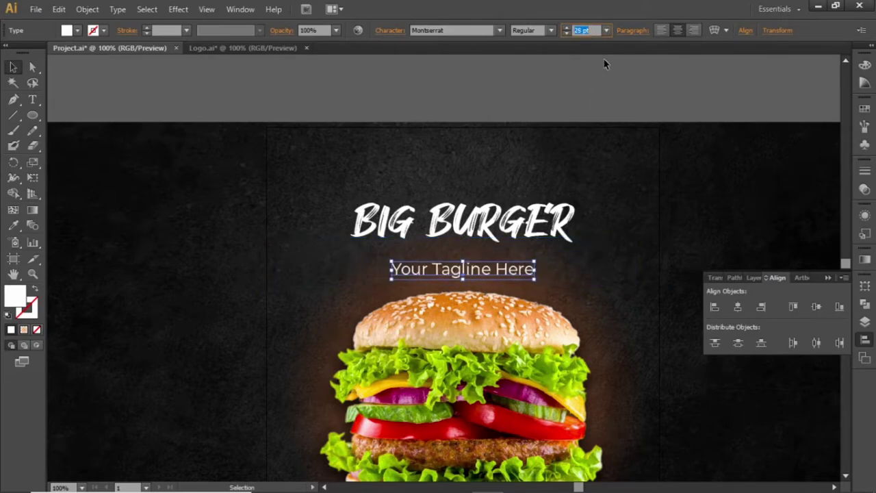
{"action": "key", "text": "Return"}
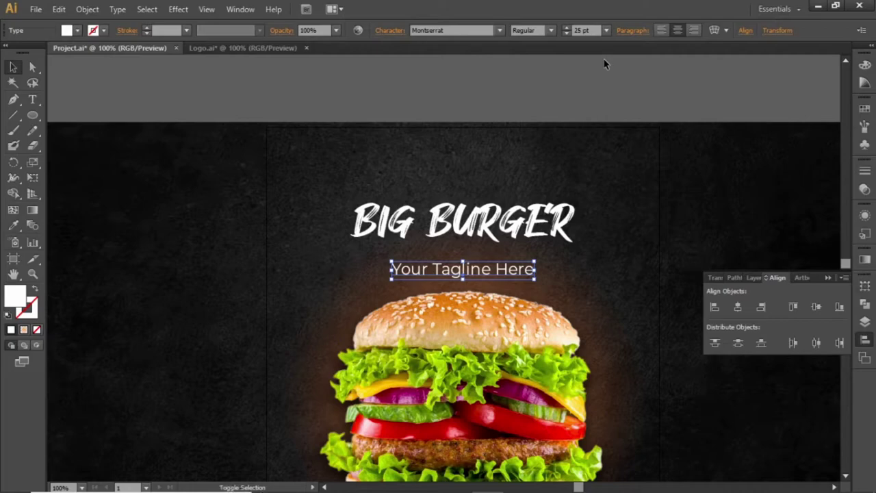
{"action": "key", "text": "shift+Up"}
{"action": "key", "text": "shift+Up"}
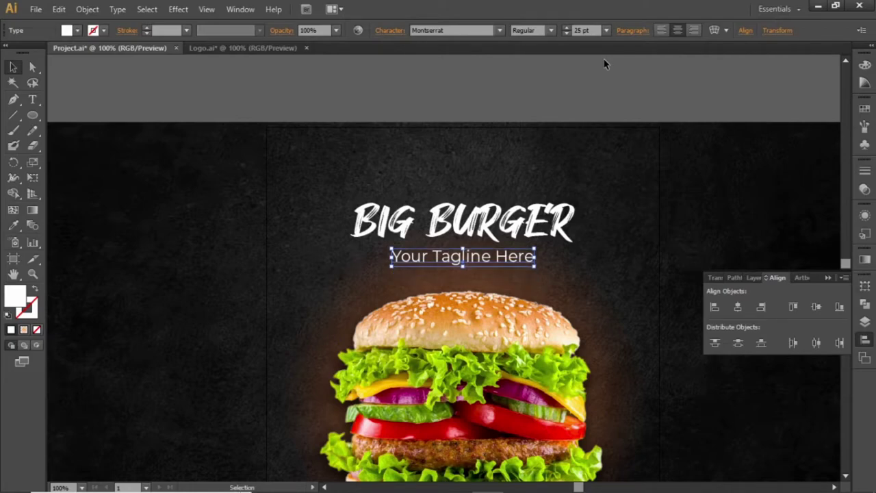
{"action": "left_click", "coordinate": [661, 126]}
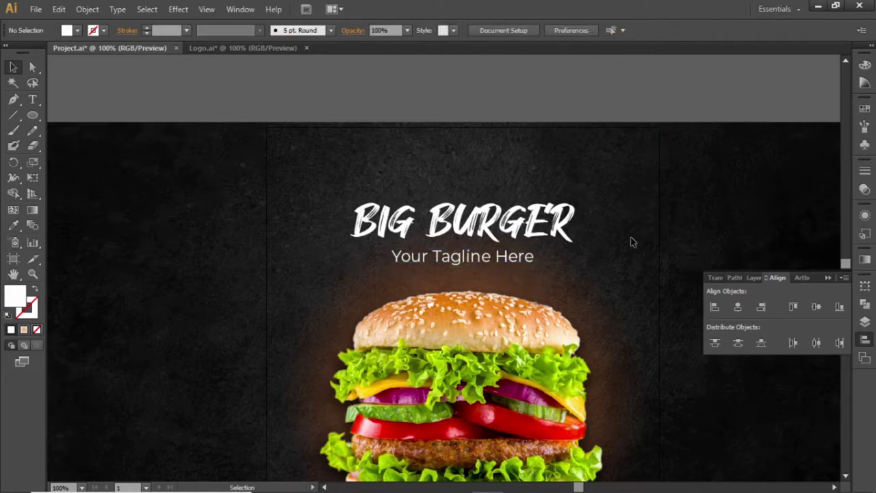
Copy the tagline to a position above the BIG BURGER title.
{"action": "left_click", "coordinate": [505, 258]}
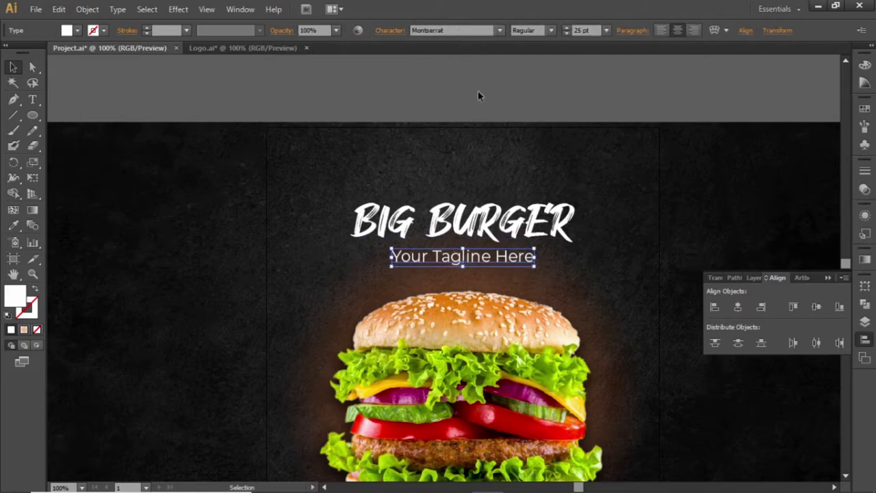
{"action": "left_click", "coordinate": [504, 91]}
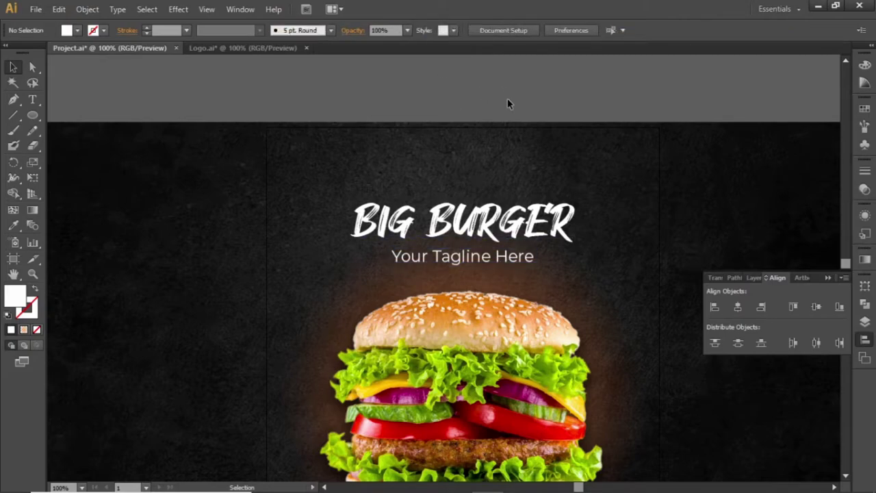
{"action": "left_click", "coordinate": [514, 263]}
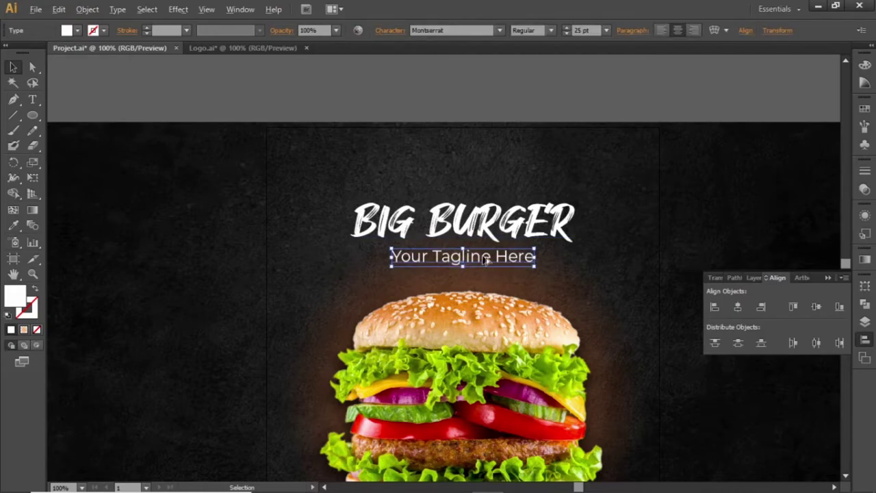
{"action": "left_click_drag", "start_coordinate": [485, 259], "coordinate": [491, 180]}
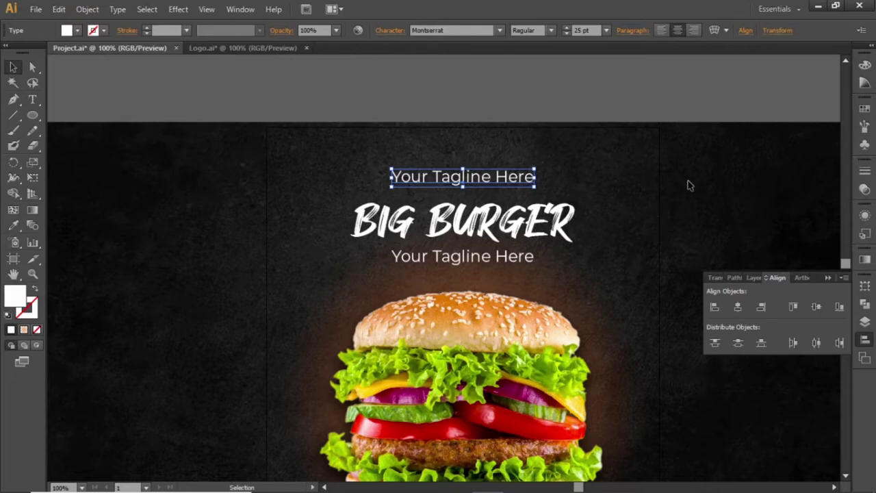
Set the lower tagline's opacity to 80%.
{"action": "left_click", "coordinate": [493, 262]}
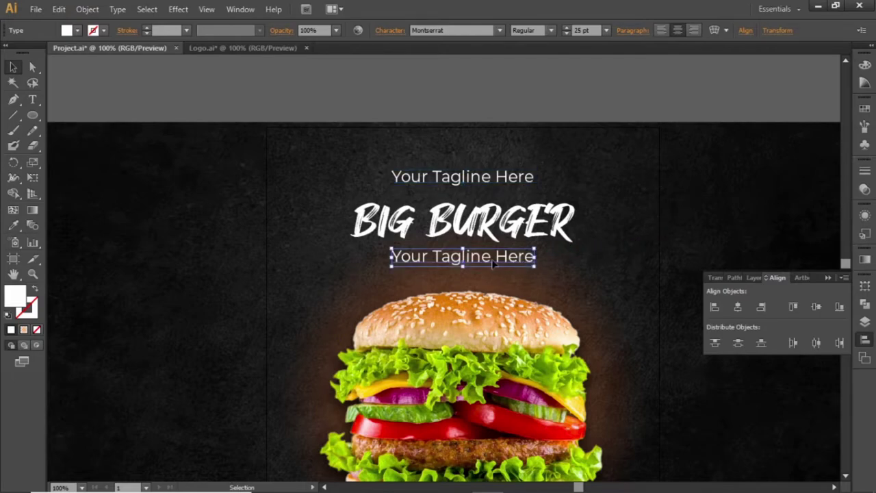
{"action": "left_click", "coordinate": [336, 30]}
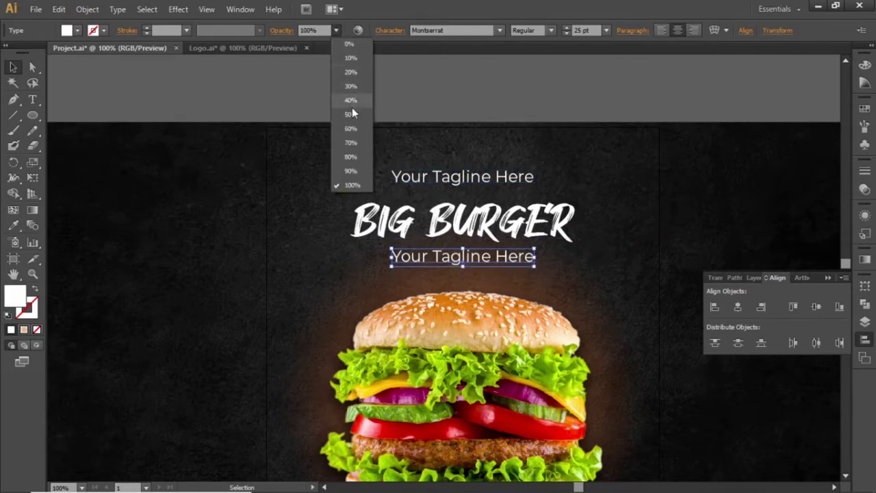
{"action": "left_click", "coordinate": [359, 156]}
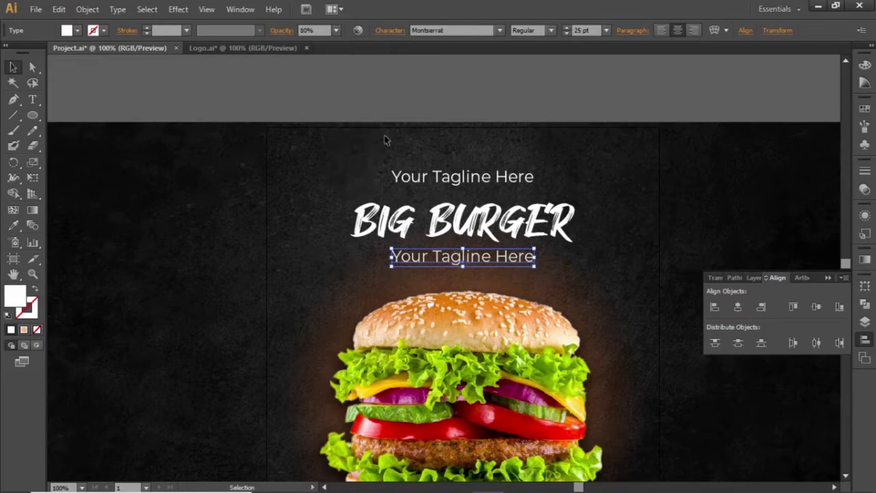
{"action": "left_click", "coordinate": [553, 89]}
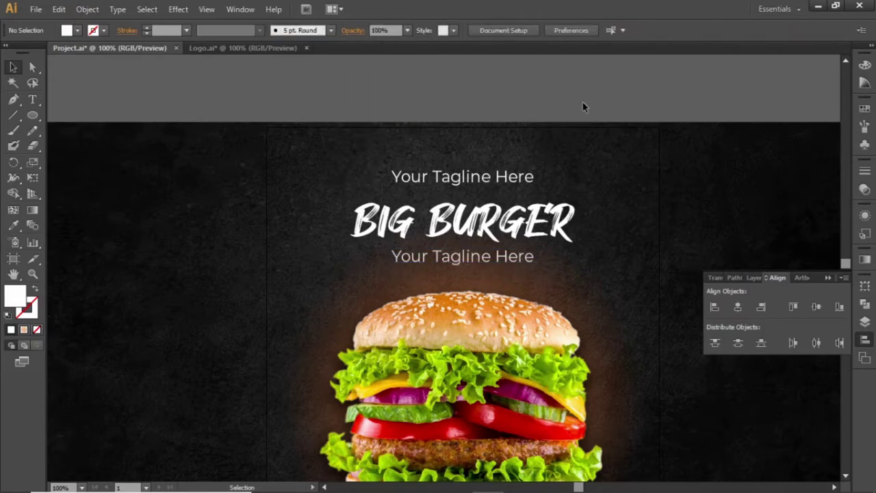
{"action": "left_click", "coordinate": [512, 179]}
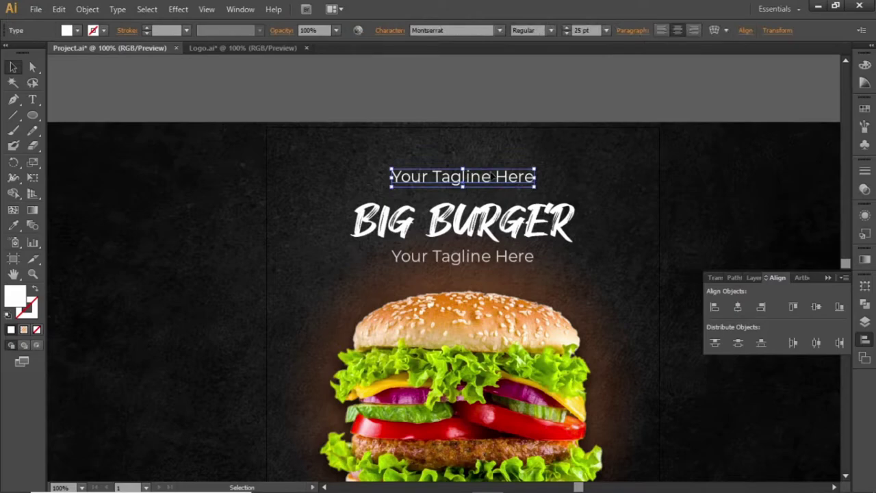
Replace the tagline above BIG BURGER with the spaced-out text '-BEST DEAL-'.
{"action": "double_click", "coordinate": [492, 179]}
{"action": "key", "text": "ctrl+a"}
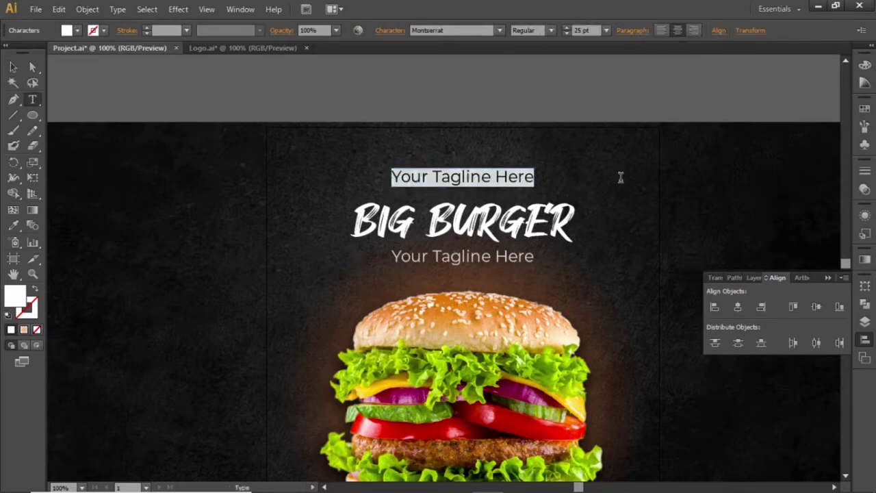
{"action": "type", "text": "- B E S T"}
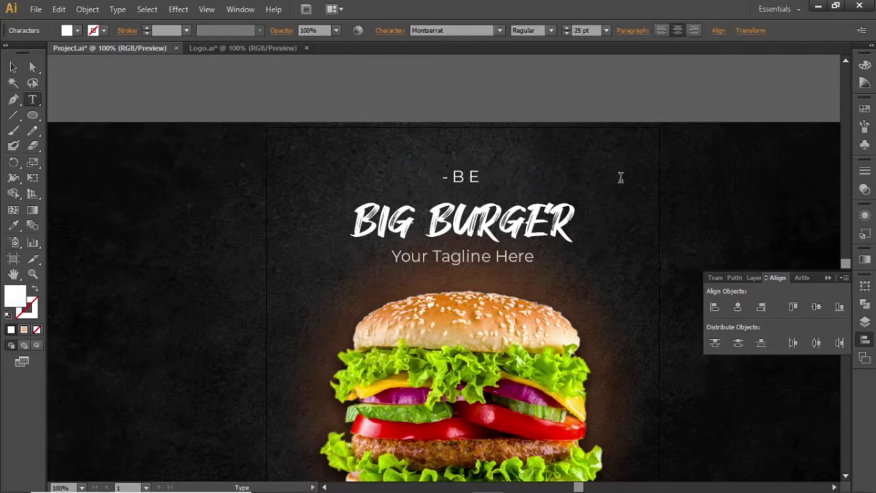
{"action": "type", "text": " DEA"}
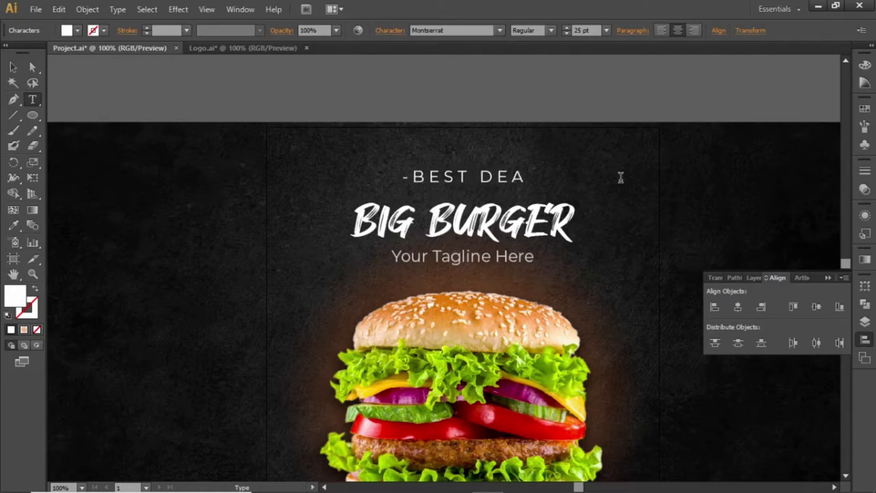
{"action": "type", "text": "L-"}
{"action": "key", "text": "Escape"}
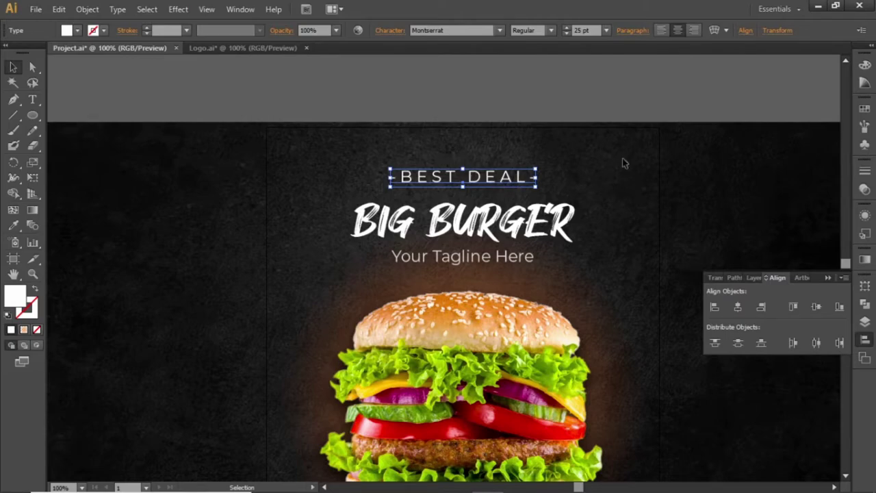
Warp the -BEST DEAL- text into an Arc with a 30% bend.
{"action": "left_click", "coordinate": [717, 34]}
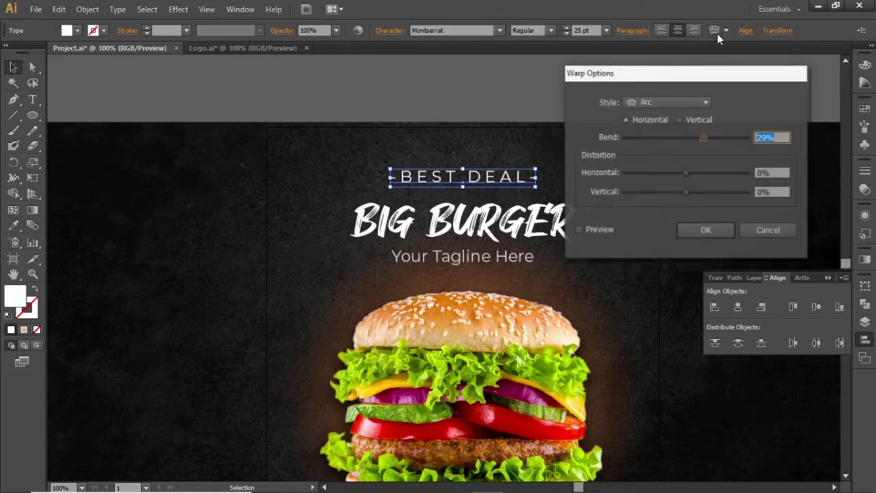
{"action": "left_click_drag", "start_coordinate": [678, 78], "coordinate": [712, 78]}
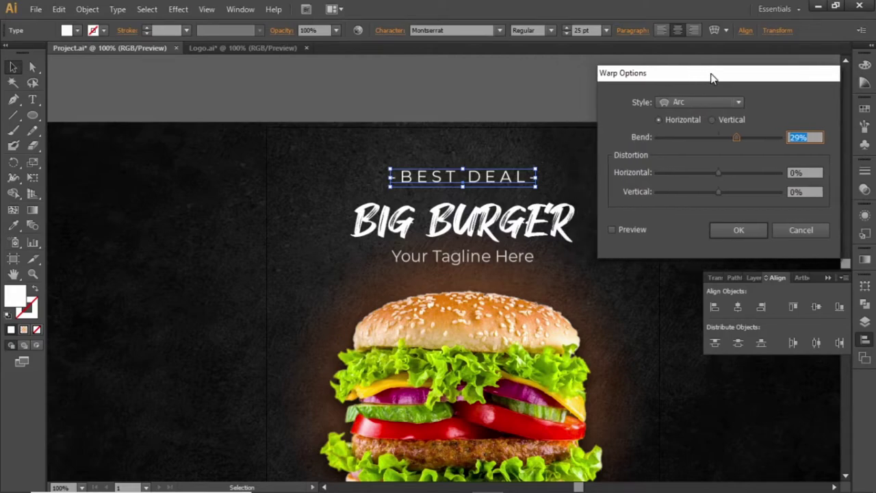
{"action": "left_click", "coordinate": [686, 105]}
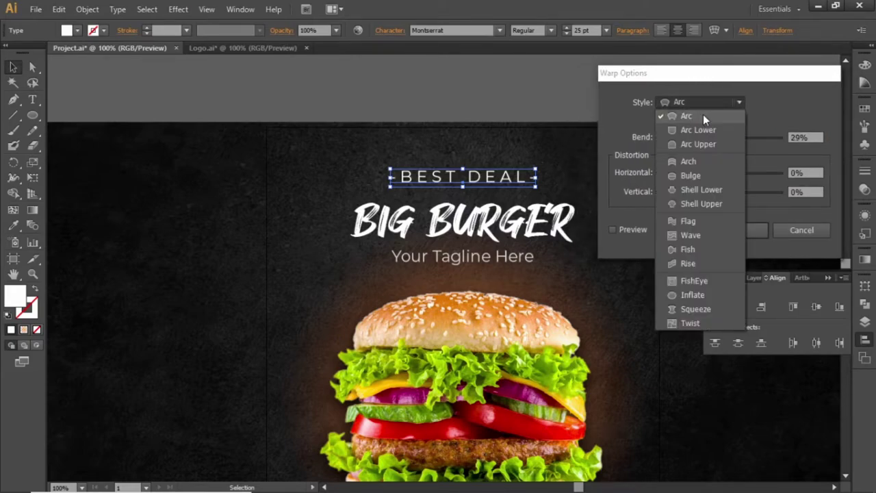
{"action": "left_click", "coordinate": [703, 116]}
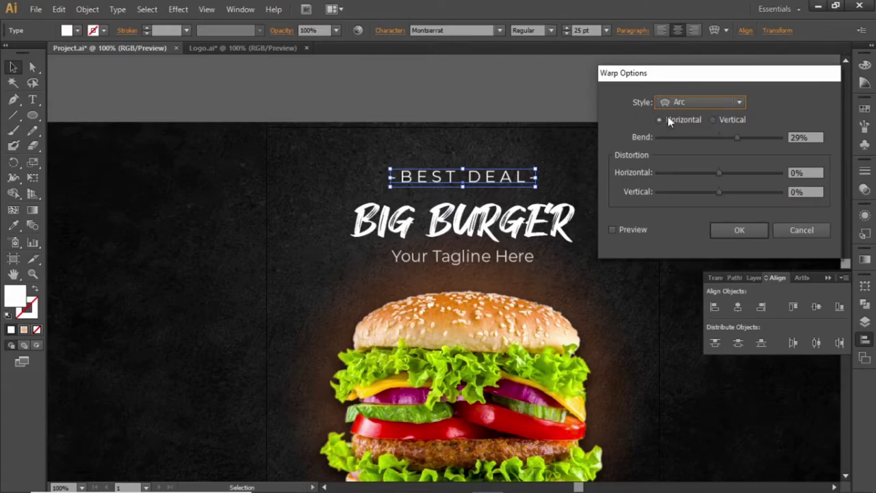
{"action": "left_click", "coordinate": [810, 138]}
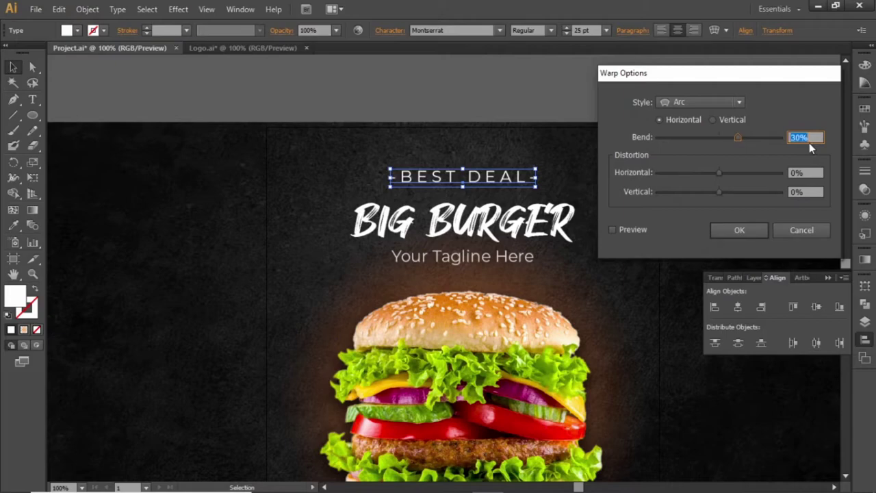
{"action": "left_click", "coordinate": [810, 137]}
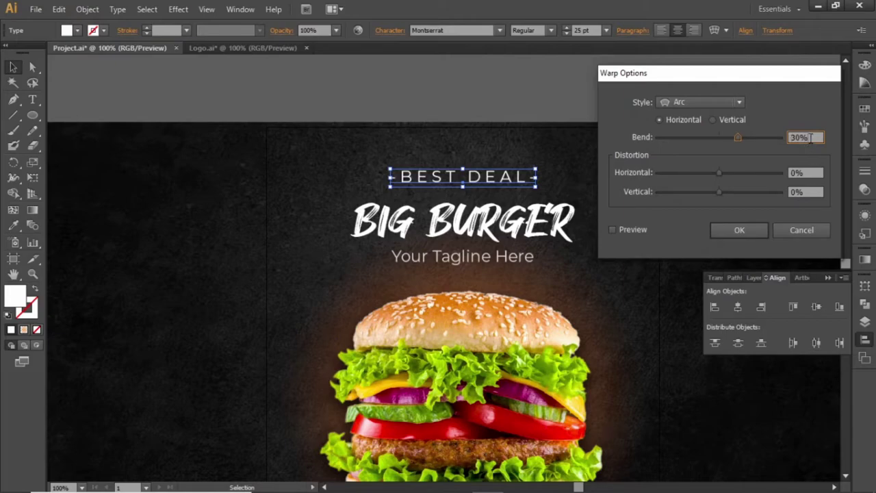
{"action": "left_click", "coordinate": [749, 229]}
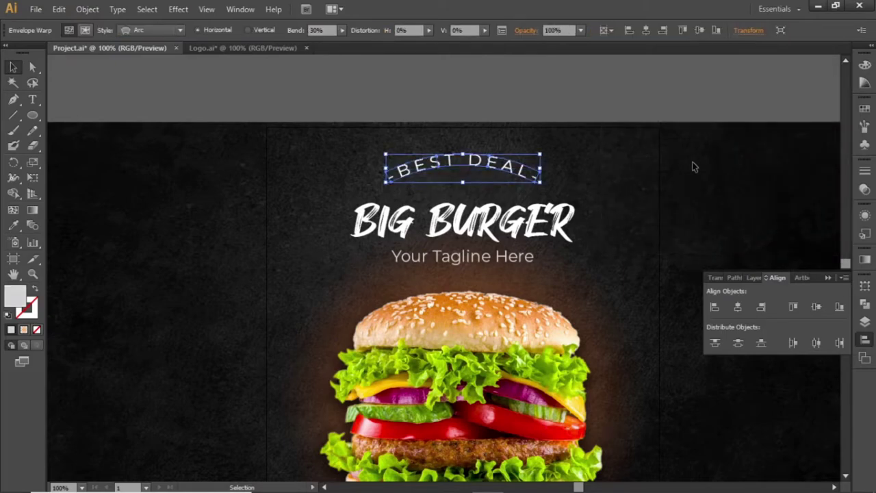
Nudge BEST DEAL into place and shift the three heading lines down slightly.
{"action": "left_click", "coordinate": [645, 121]}
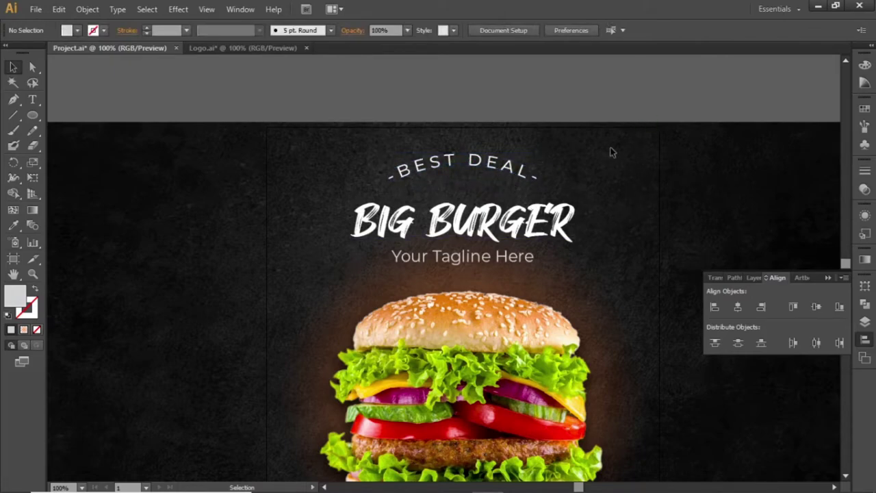
{"action": "left_click", "coordinate": [514, 168]}
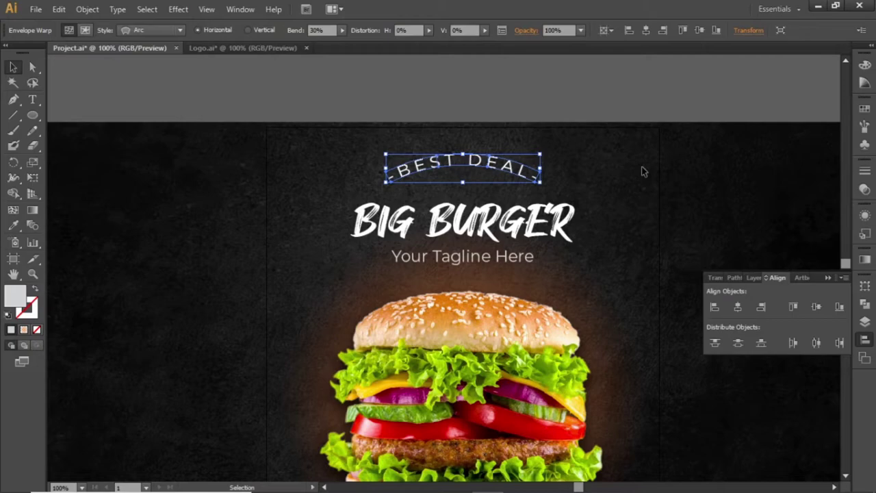
{"action": "key", "text": "Down"}
{"action": "key", "text": "Down"}
{"action": "key", "text": "Down"}
{"action": "key", "text": "Down"}
{"action": "key", "text": "Down"}
{"action": "key", "text": "Down"}
{"action": "key", "text": "Down"}
{"action": "key", "text": "Down"}
{"action": "key", "text": "Down"}
{"action": "key", "text": "Down"}
{"action": "key", "text": "Down"}
{"action": "key", "text": "Down"}
{"action": "key", "text": "Down"}
{"action": "key", "text": "Down"}
{"action": "key", "text": "Down"}
{"action": "key", "text": "Down"}
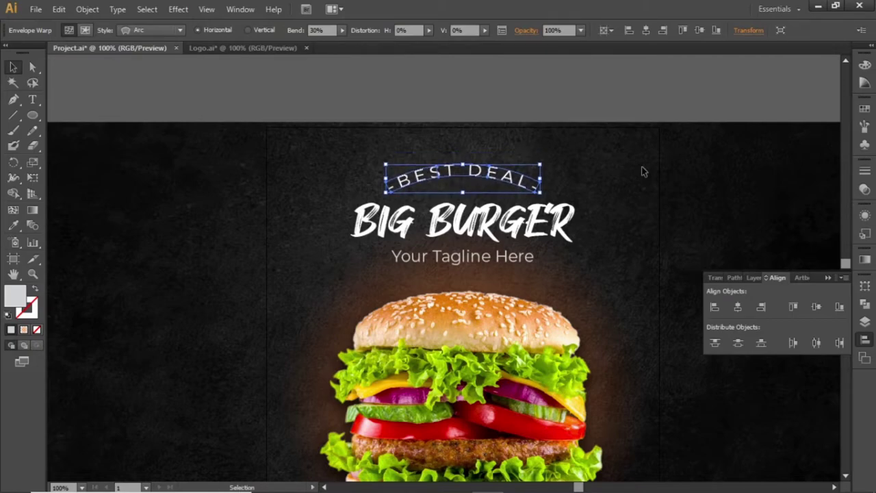
{"action": "key", "text": "Up"}
{"action": "key", "text": "Up"}
{"action": "left_click", "coordinate": [643, 171]}
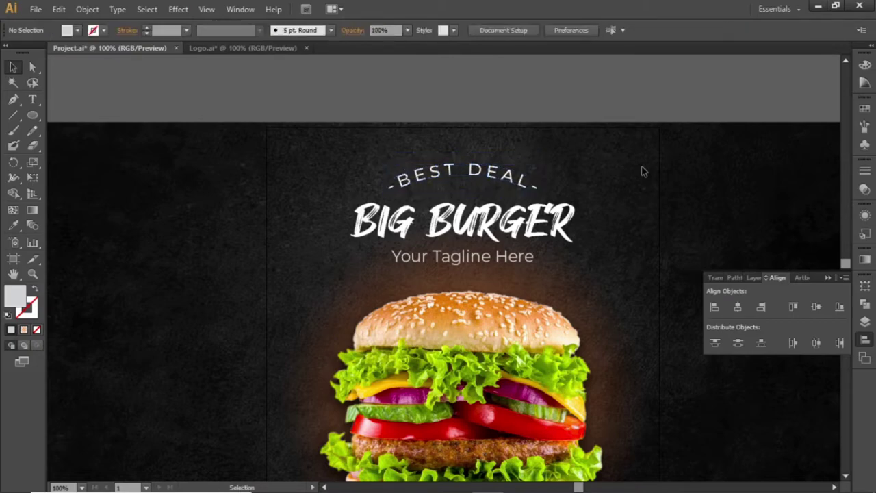
{"action": "left_click_drag", "start_coordinate": [578, 162], "coordinate": [497, 262]}
{"action": "key", "text": "Down"}
{"action": "key", "text": "Down"}
{"action": "key", "text": "Down"}
{"action": "key", "text": "Down"}
{"action": "key", "text": "Down"}
{"action": "key", "text": "Down"}
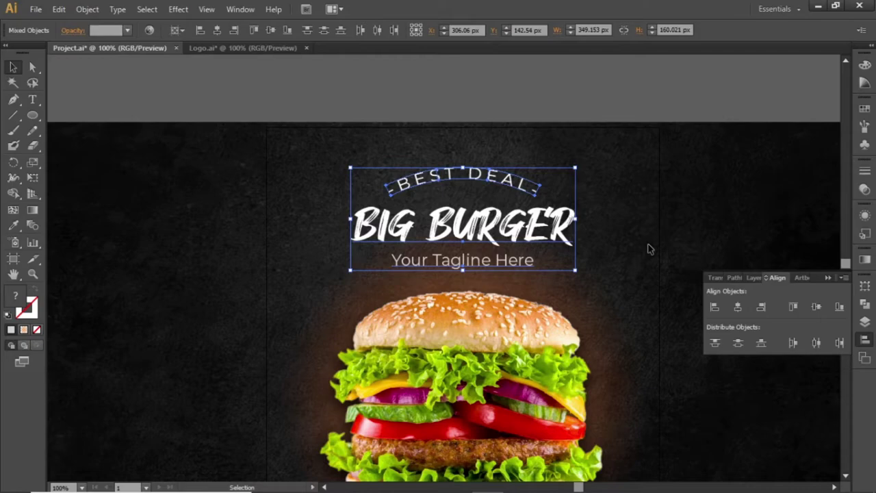
{"action": "left_click", "coordinate": [649, 248]}
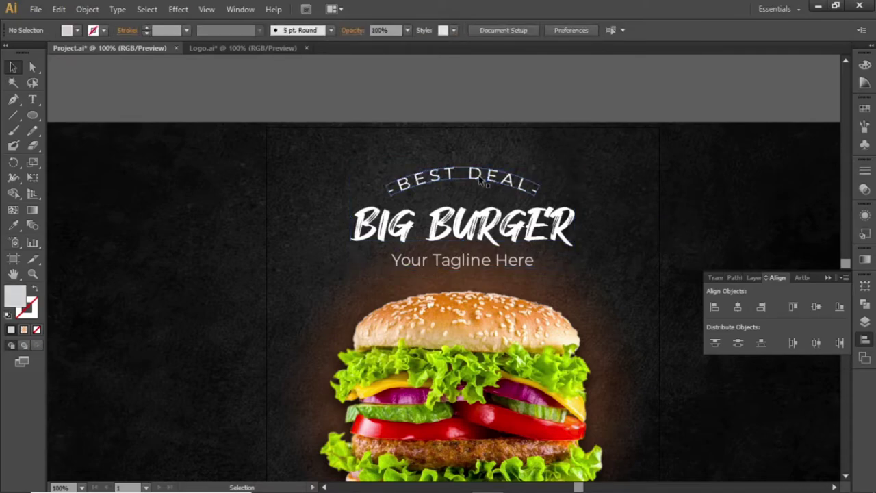
Drag Fire.png from the project images folder onto the flyer canvas.
{"action": "scroll", "coordinate": [481, 180], "scroll_direction": "up", "scroll_amount": 2}
{"action": "scroll", "coordinate": [438, 185], "scroll_direction": "left", "scroll_amount": 1}
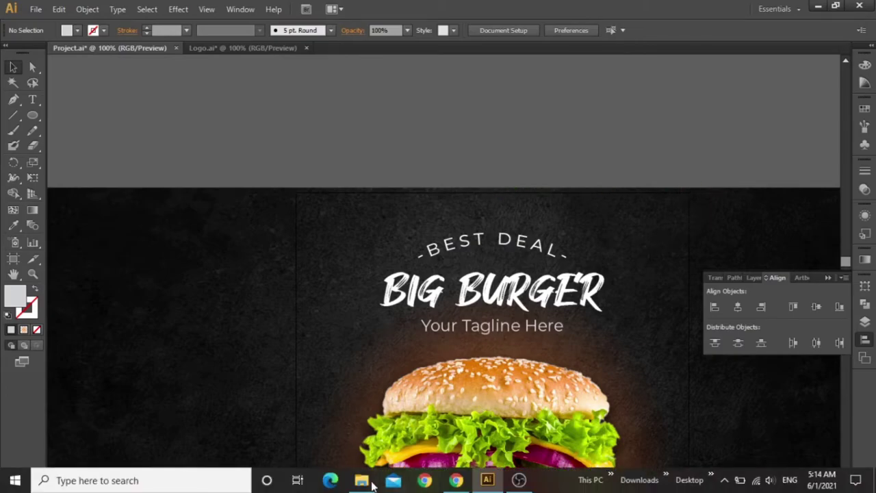
{"action": "left_click", "coordinate": [361, 480]}
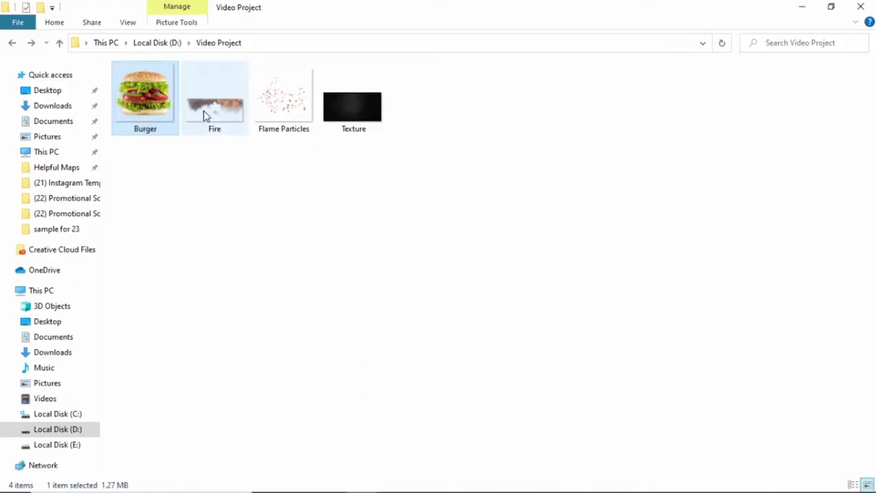
{"action": "left_click_drag", "start_coordinate": [205, 115], "coordinate": [452, 248]}
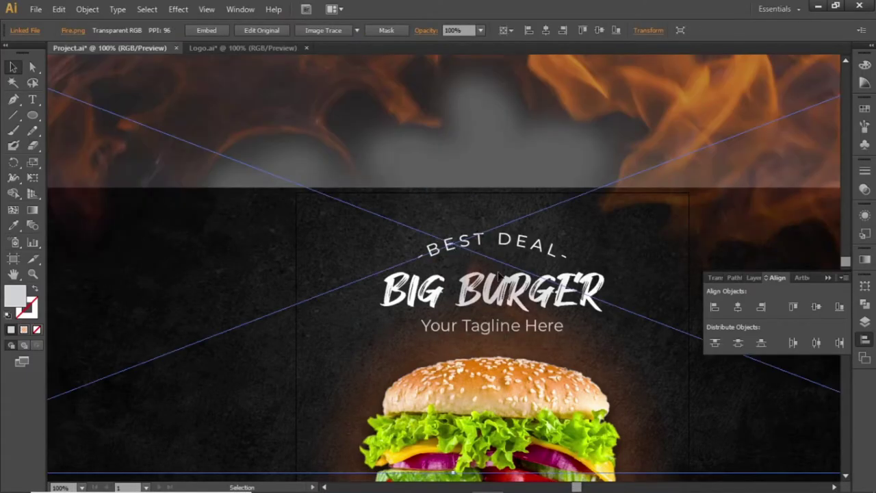
Centre the fire image horizontally, shorten it from the bottom, and nudge it into place.
{"action": "left_click", "coordinate": [739, 308]}
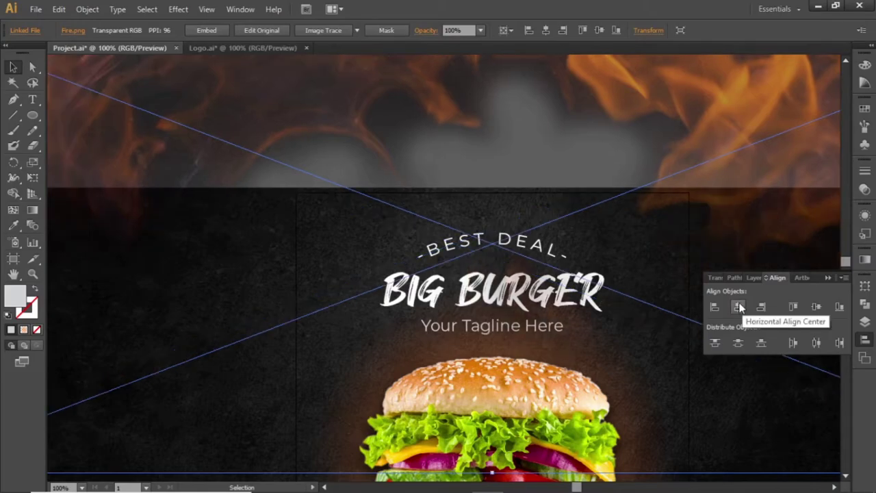
{"action": "left_click_drag", "start_coordinate": [664, 297], "coordinate": [652, 274]}
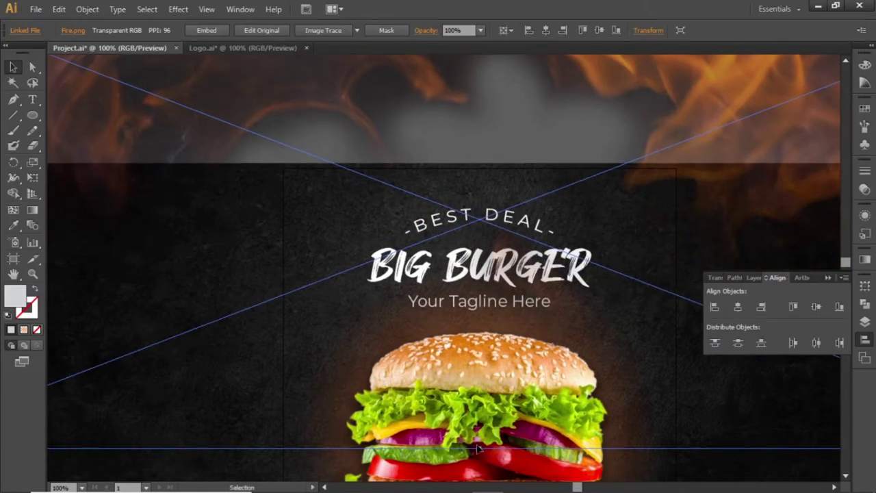
{"action": "left_click_drag", "start_coordinate": [479, 448], "coordinate": [507, 299]}
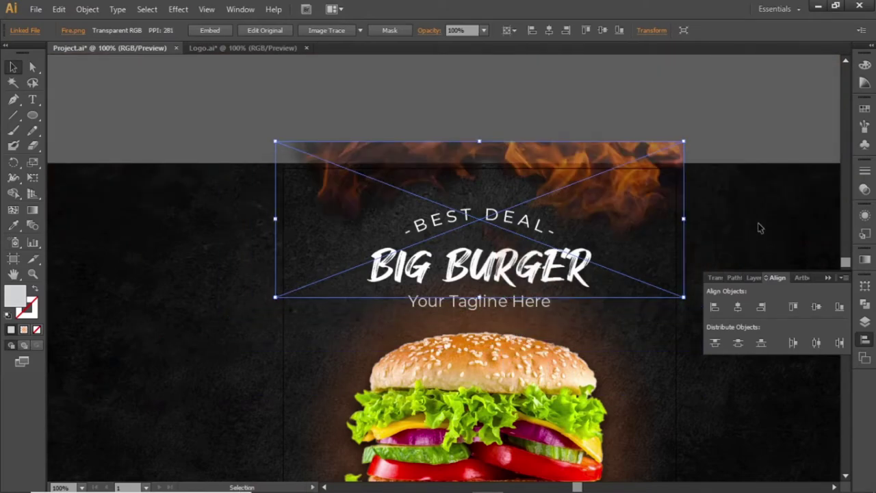
{"action": "key", "text": "shift+Up"}
{"action": "key", "text": "shift+Up"}
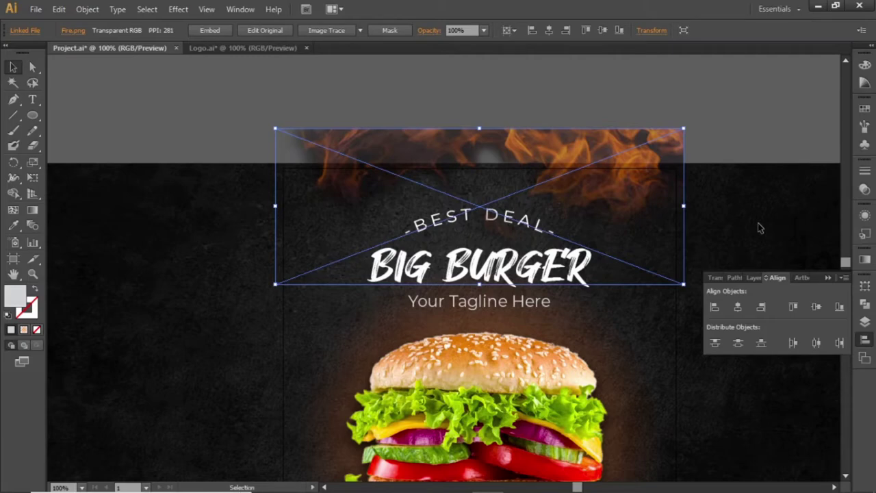
{"action": "key", "text": "shift+Down"}
{"action": "key", "text": "Down"}
{"action": "key", "text": "Down"}
{"action": "key", "text": "Down"}
{"action": "key", "text": "Down"}
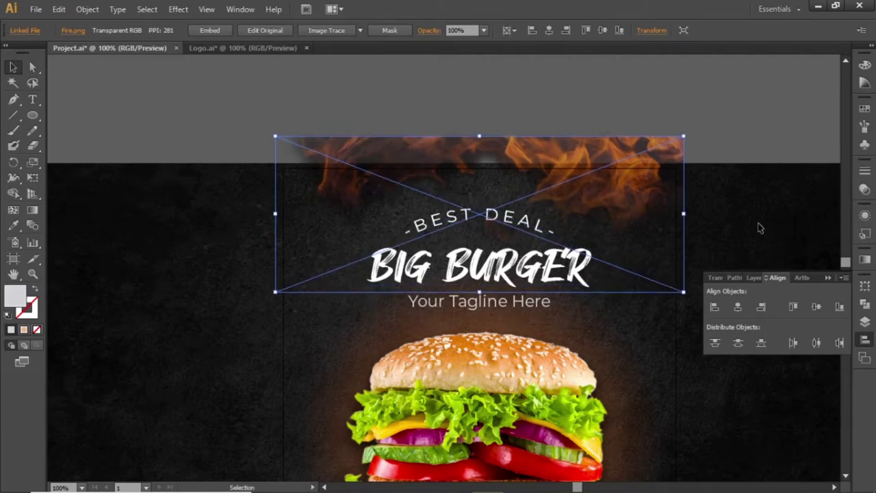
Collapse the Align panel, zoom out to 66.67%, and select the fire image.
{"action": "left_click", "coordinate": [758, 227]}
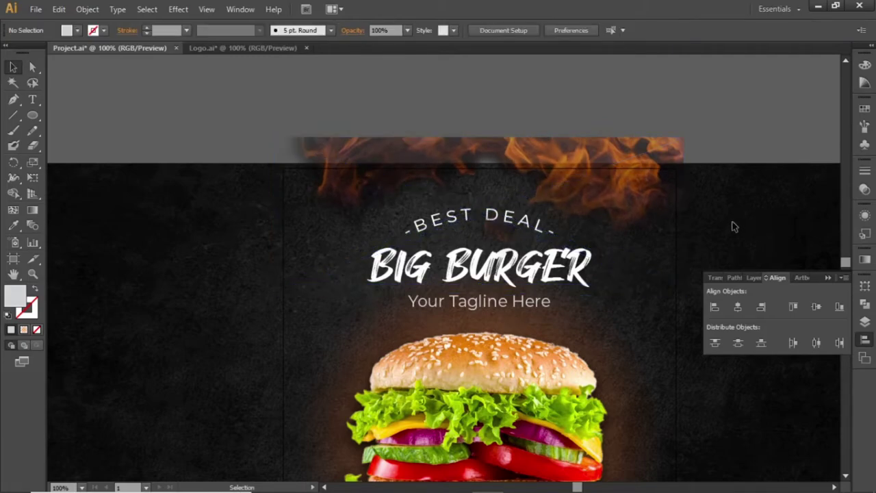
{"action": "left_click", "coordinate": [826, 277]}
{"action": "key", "text": "ctrl+0"}
{"action": "key", "text": "ctrl+minus"}
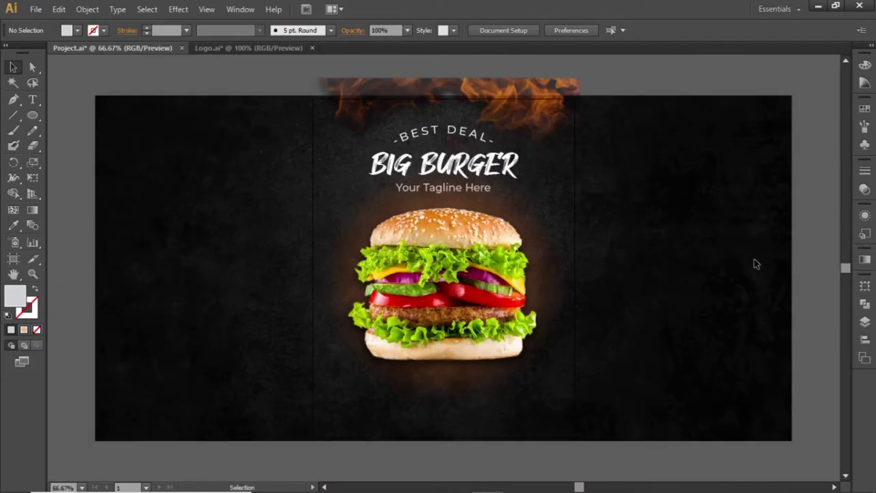
{"action": "left_click", "coordinate": [541, 113]}
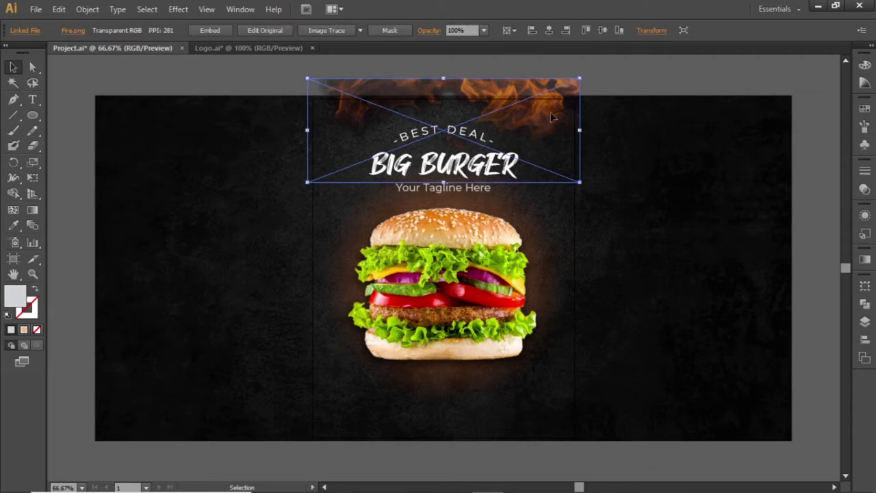
Make a reflected copy of the fire image and place it along the flyer's bottom edge.
{"action": "right_click", "coordinate": [551, 114]}
{"action": "mouse_move", "coordinate": [621, 177]}
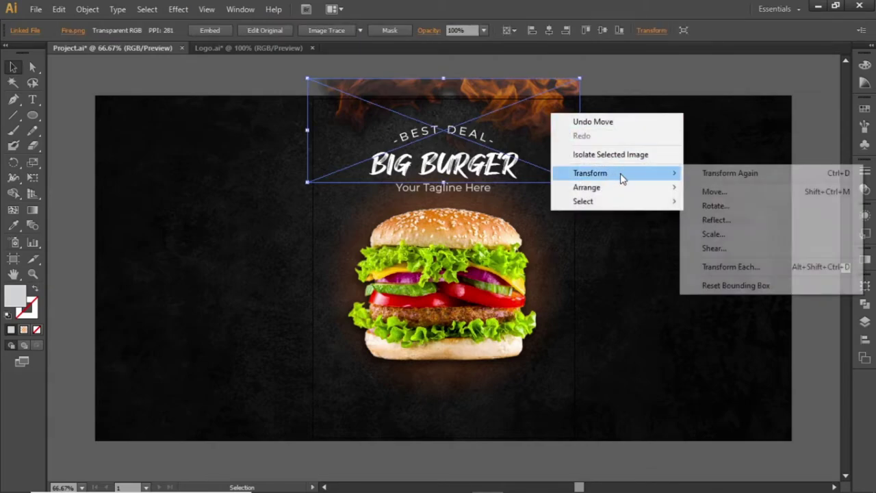
{"action": "left_click", "coordinate": [756, 221]}
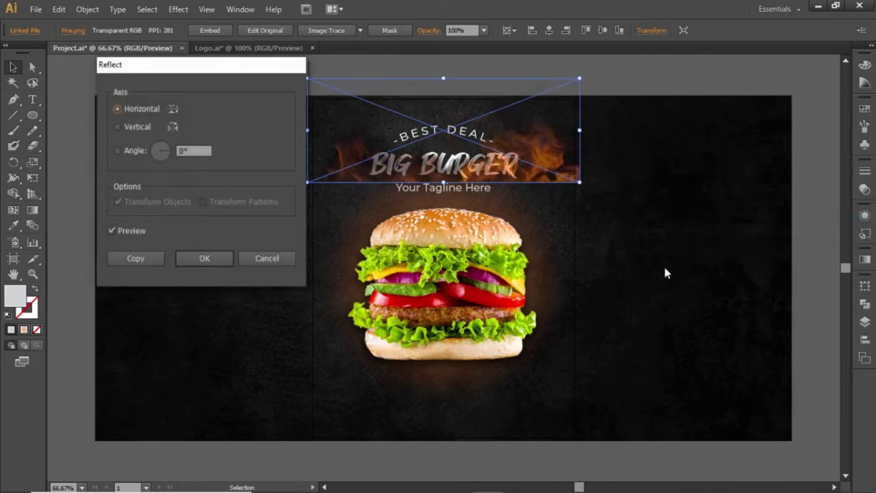
{"action": "left_click_drag", "start_coordinate": [258, 77], "coordinate": [219, 98]}
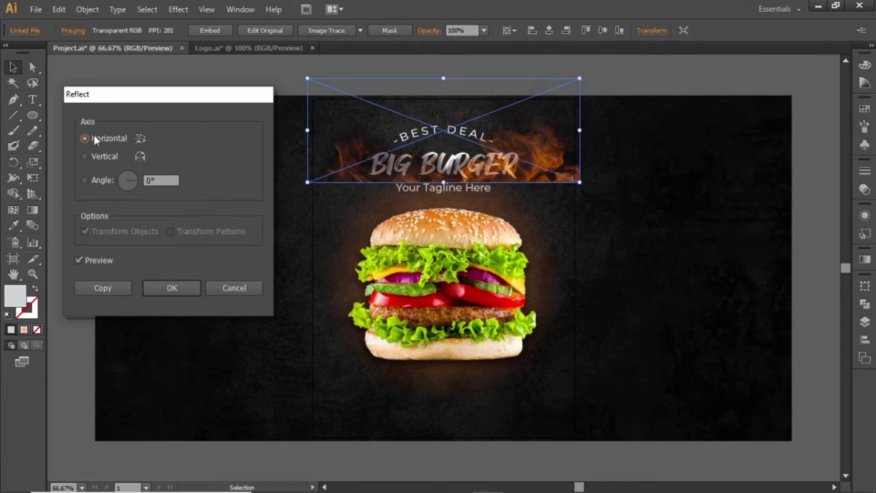
{"action": "left_click", "coordinate": [102, 288]}
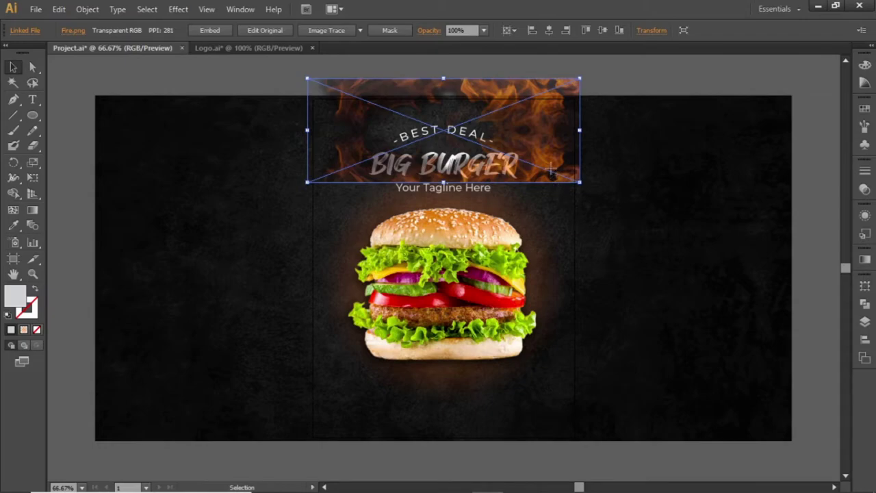
{"action": "left_click_drag", "start_coordinate": [553, 179], "coordinate": [544, 450]}
{"action": "key", "text": "Up"}
{"action": "key", "text": "Up"}
{"action": "key", "text": "Up"}
{"action": "key", "text": "Up"}
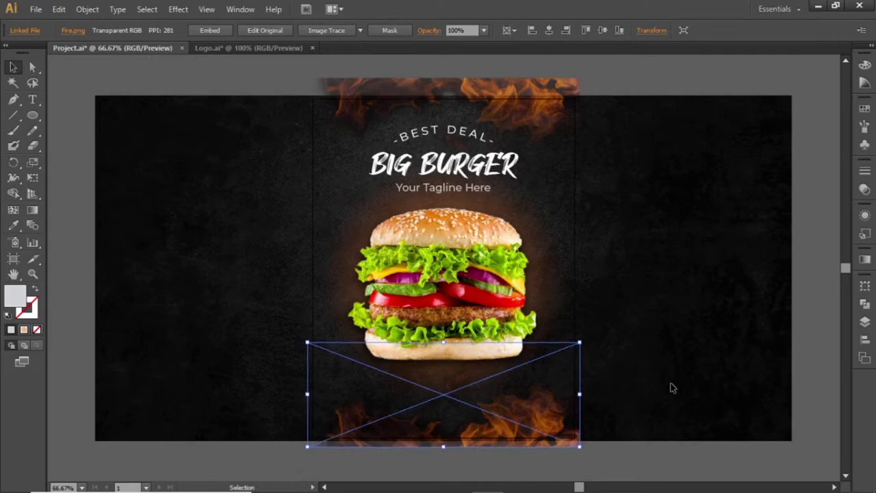
{"action": "left_click", "coordinate": [669, 387]}
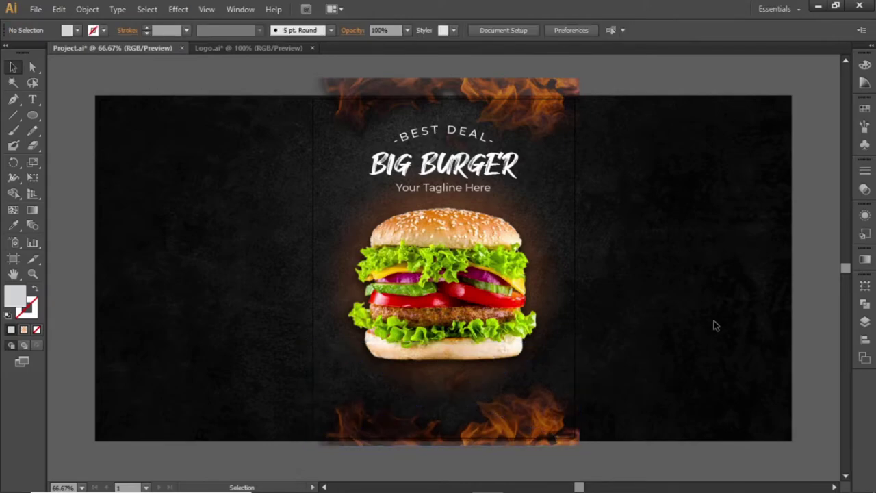
Copy the YOUR LOGO group from Logo.ai and scale it to about 78 × 40 px top-left.
{"action": "key", "text": "ctrl+1"}
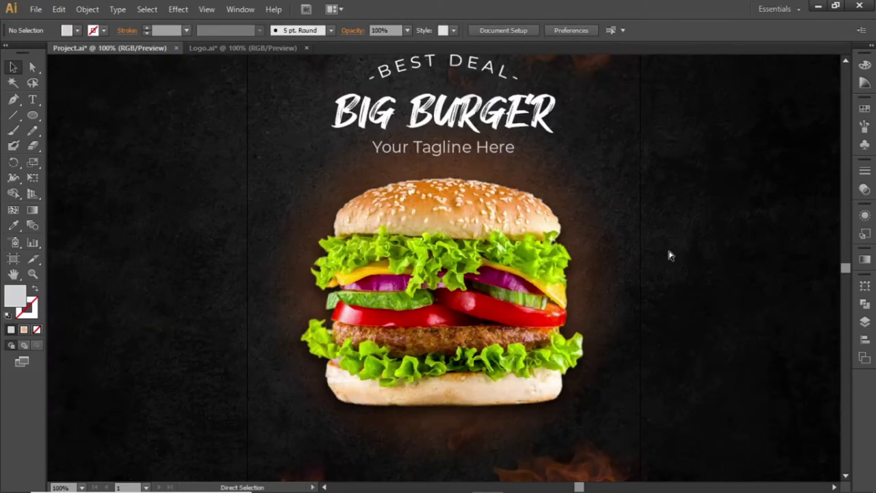
{"action": "left_click_drag", "start_coordinate": [631, 219], "coordinate": [642, 300]}
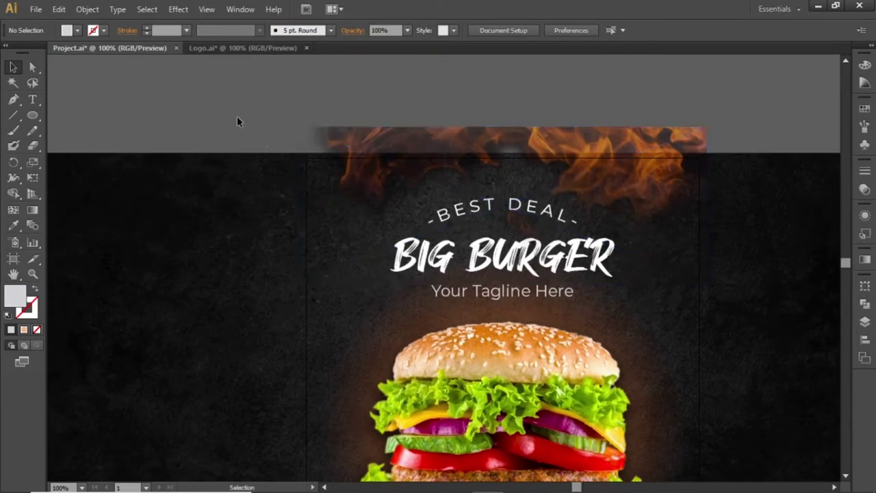
{"action": "left_click", "coordinate": [221, 55]}
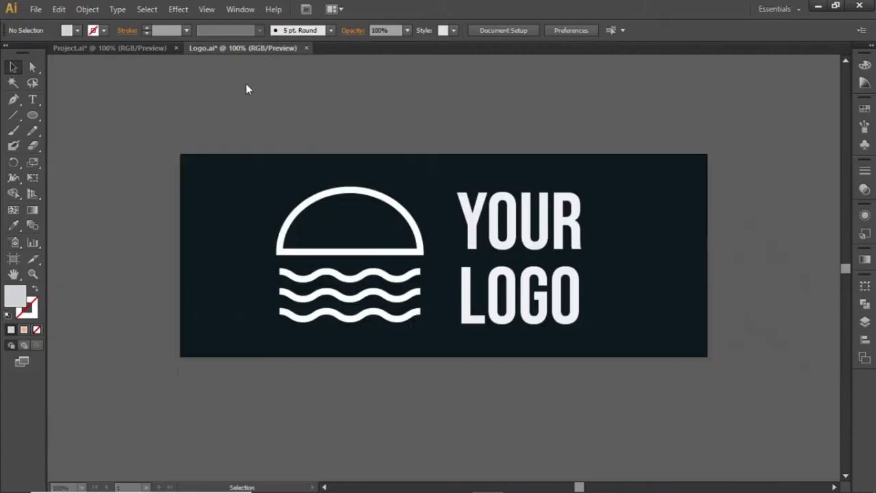
{"action": "left_click_drag", "start_coordinate": [455, 220], "coordinate": [280, 233]}
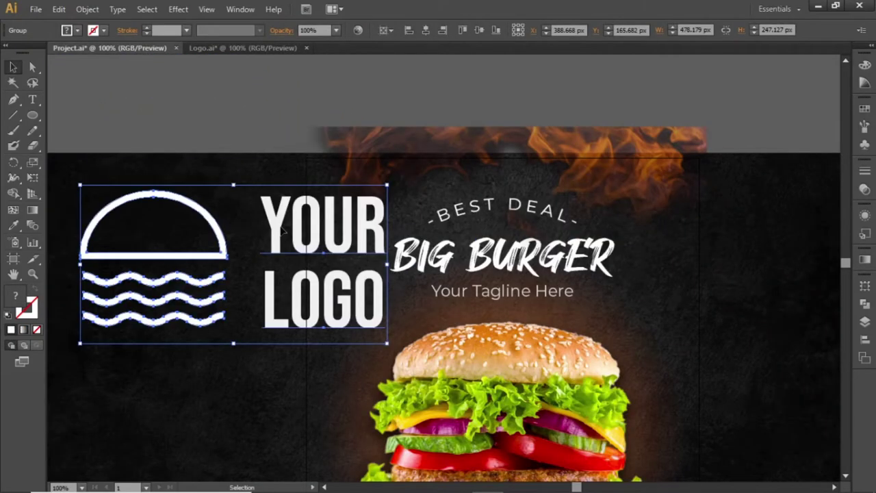
{"action": "left_click_drag", "start_coordinate": [232, 185], "coordinate": [368, 190]}
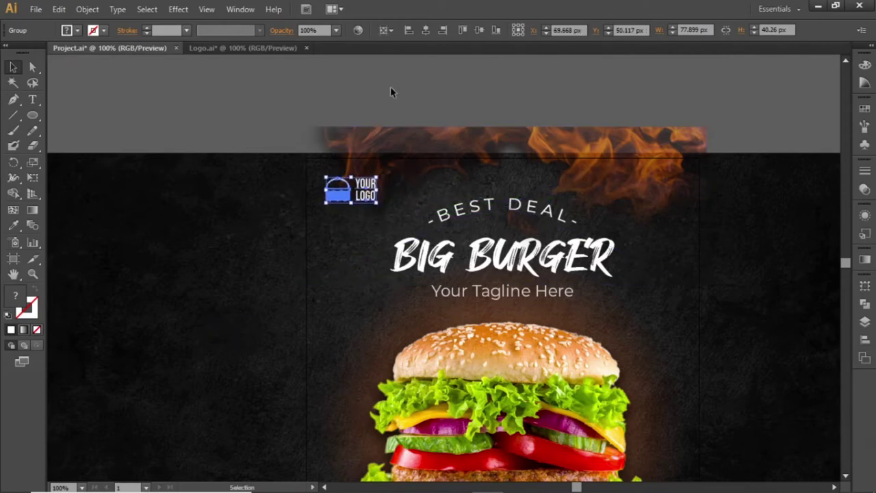
{"action": "left_click", "coordinate": [400, 82]}
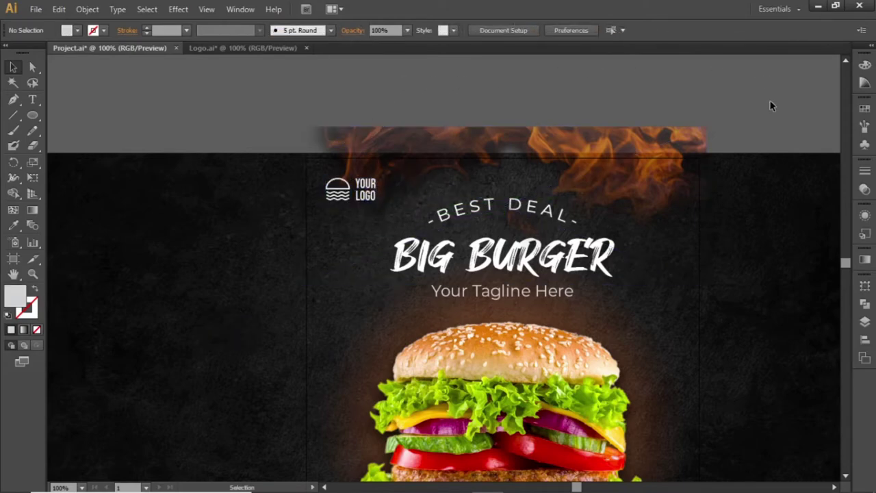
{"action": "left_click_drag", "start_coordinate": [755, 272], "coordinate": [567, 209]}
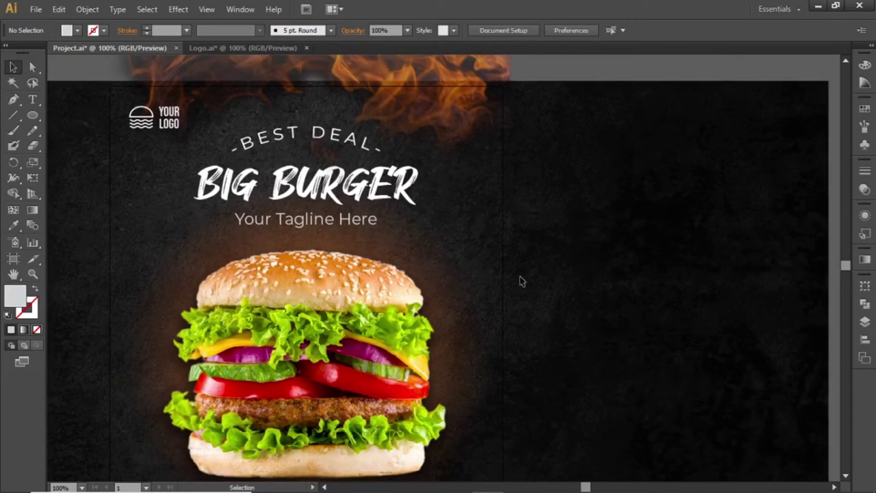
Draw a circle in the empty area right of the burger at 150% zoom.
{"action": "key", "text": "ctrl+plus"}
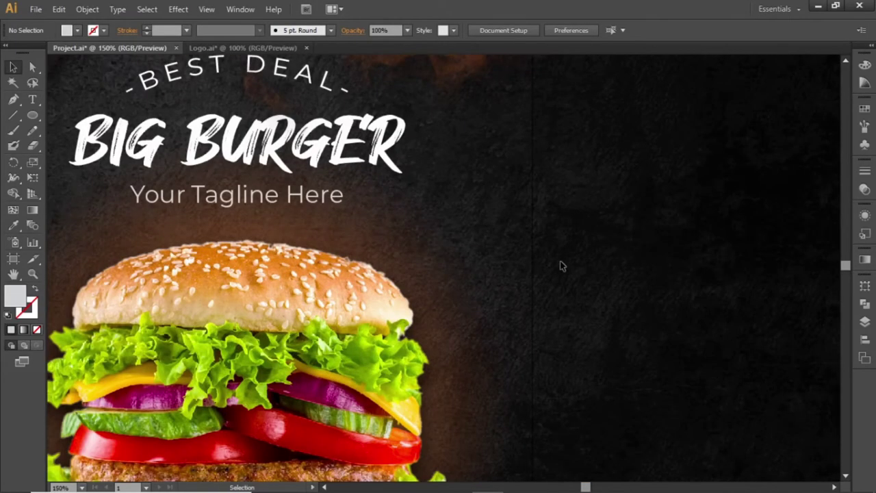
{"action": "left_click_drag", "start_coordinate": [559, 264], "coordinate": [426, 217]}
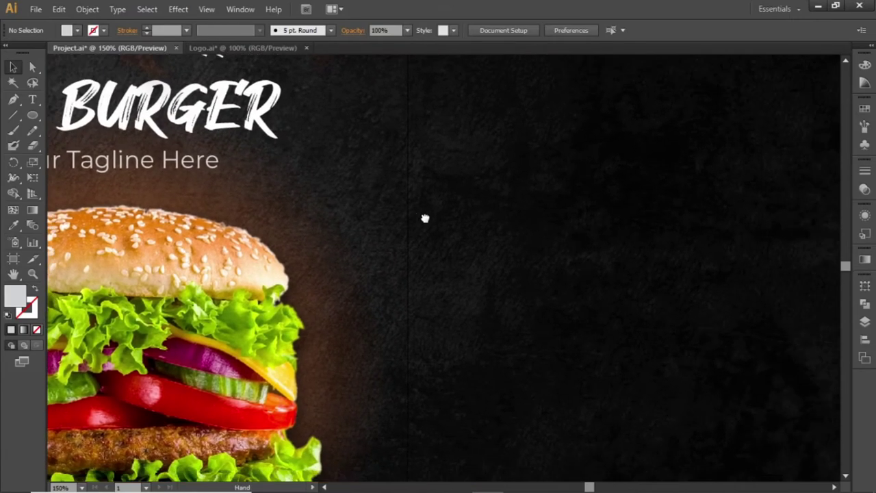
{"action": "left_click", "coordinate": [32, 114]}
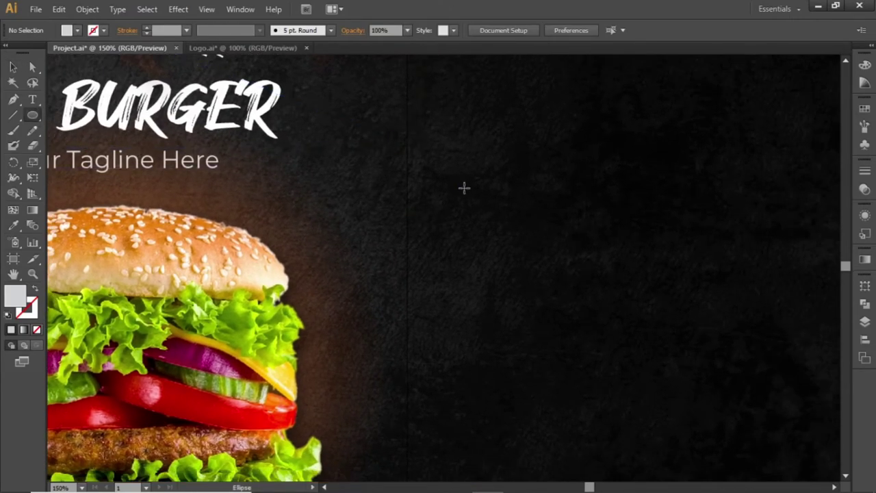
{"action": "left_click_drag", "start_coordinate": [464, 187], "coordinate": [533, 251]}
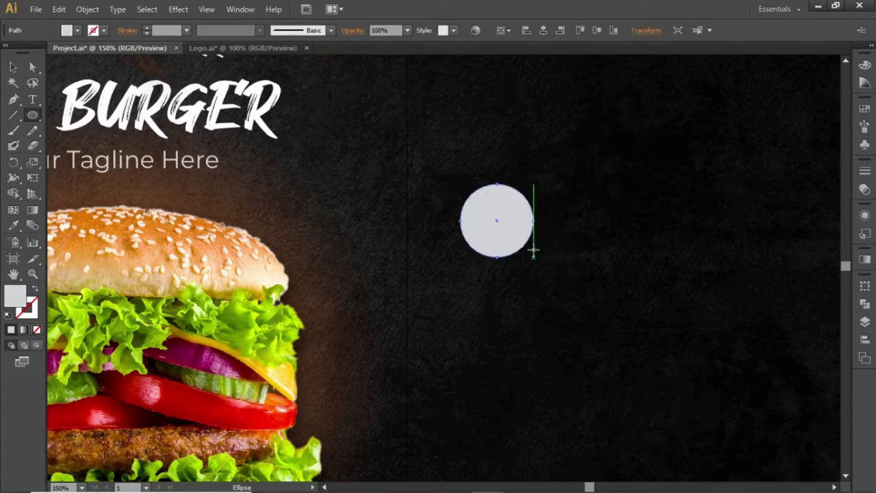
{"action": "key", "text": "v"}
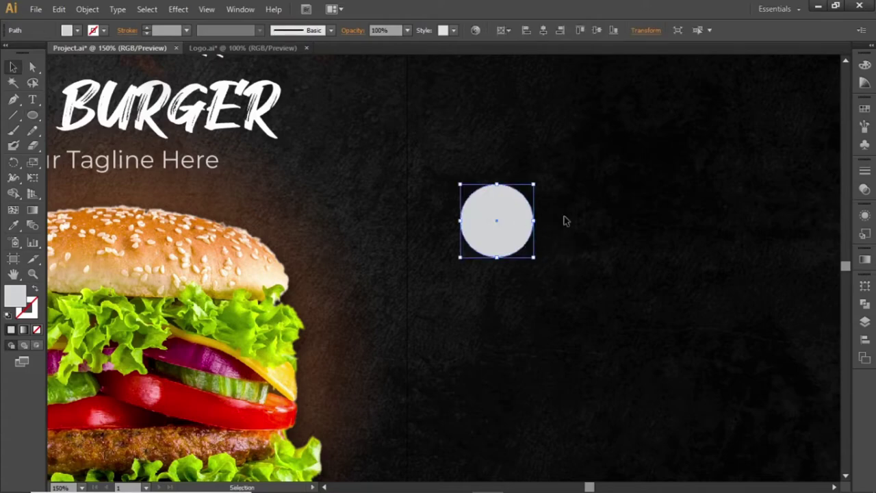
Make the circle a white outline with no fill and a 2 pt stroke.
{"action": "left_click", "coordinate": [864, 109]}
{"action": "left_click", "coordinate": [721, 114]}
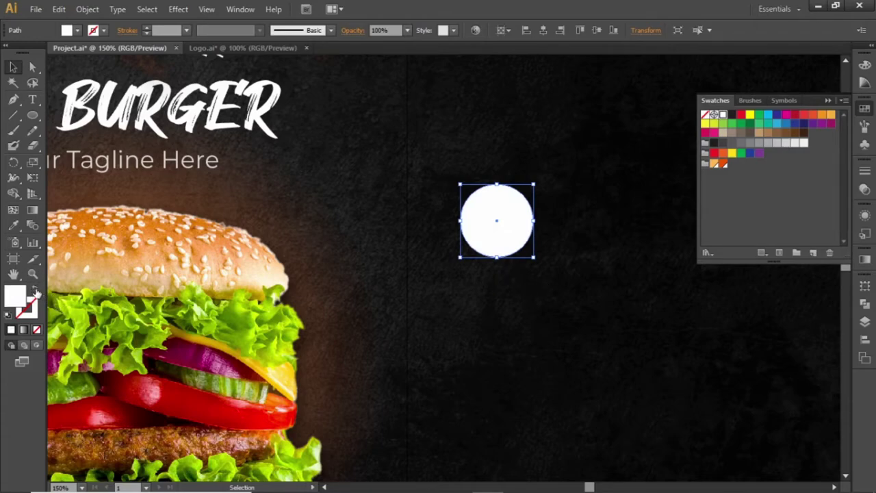
{"action": "left_click", "coordinate": [37, 293]}
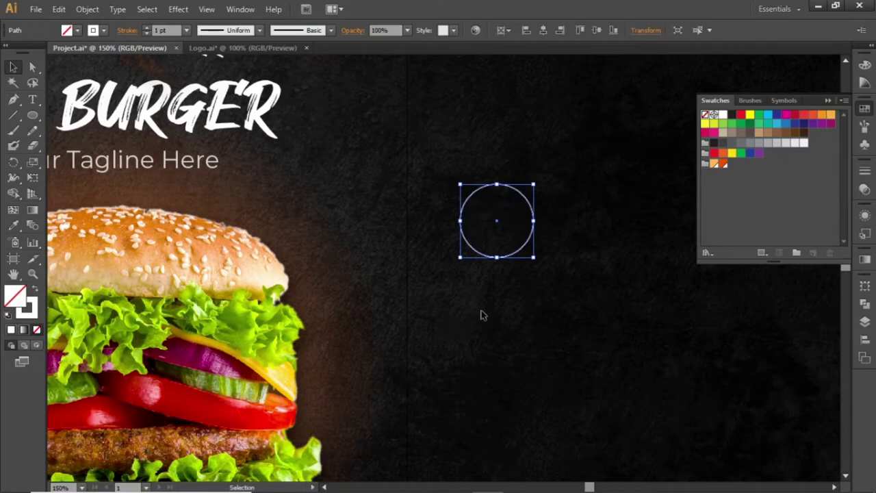
{"action": "left_click_drag", "start_coordinate": [419, 147], "coordinate": [140, 41]}
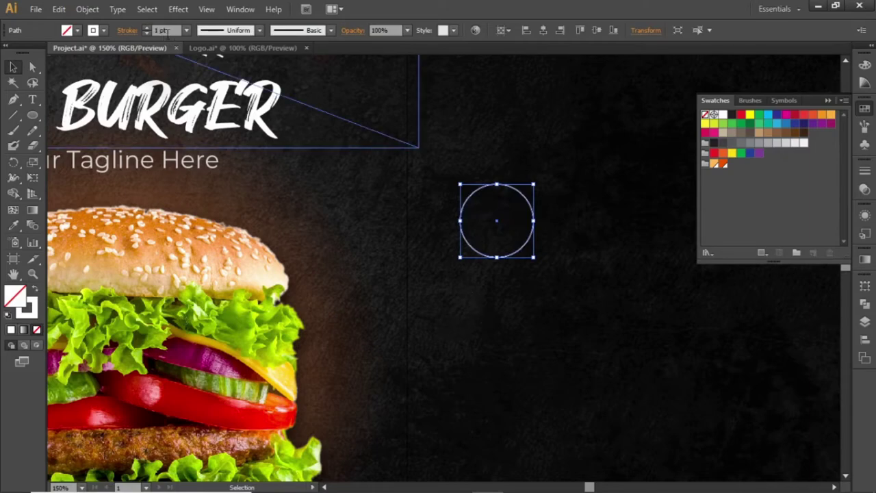
{"action": "left_click", "coordinate": [146, 27]}
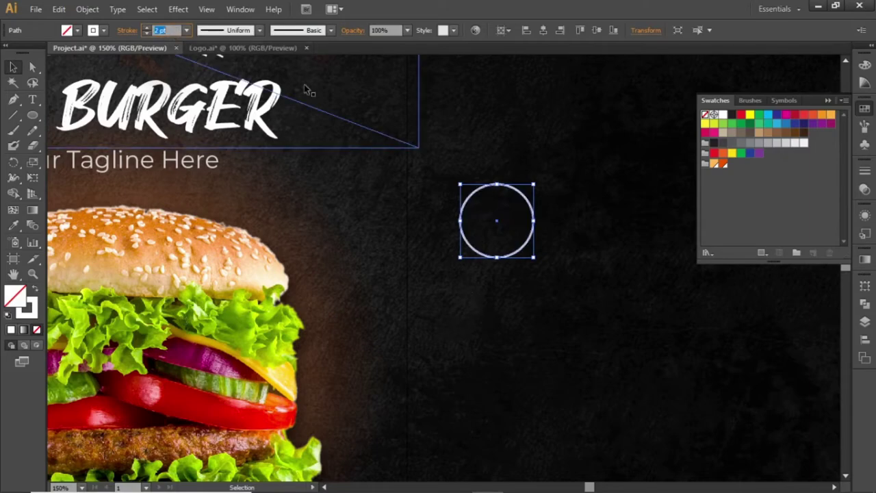
{"action": "left_click", "coordinate": [602, 243]}
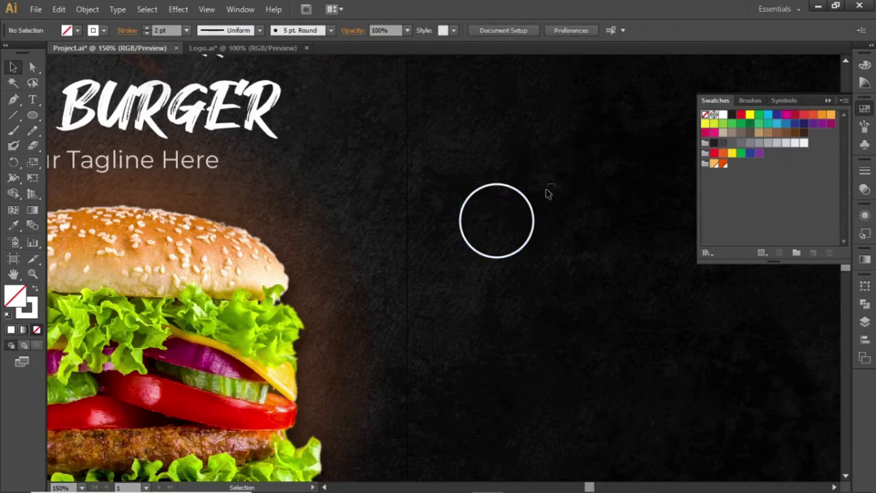
{"action": "left_click_drag", "start_coordinate": [547, 191], "coordinate": [517, 227]}
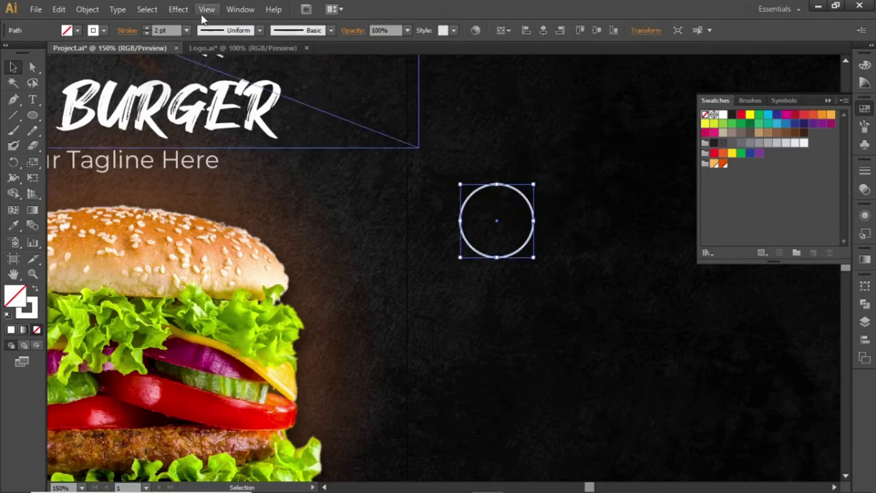
{"action": "left_click", "coordinate": [178, 9]}
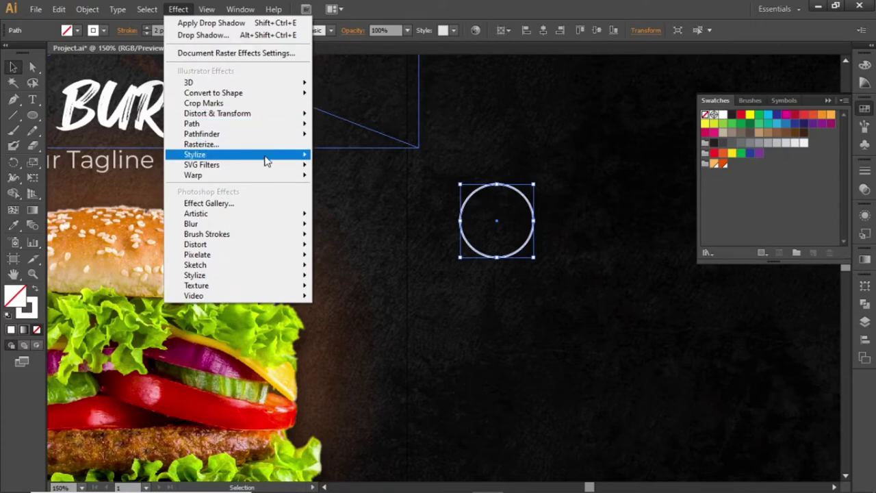
Apply a Zig Zag effect to the circle: 2 px size, 4 ridges, Smooth points.
{"action": "mouse_move", "coordinate": [277, 117]}
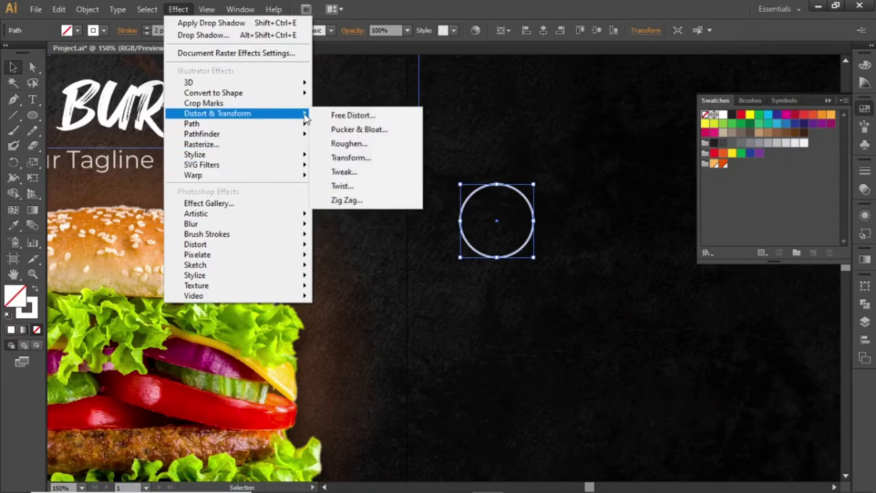
{"action": "left_click", "coordinate": [386, 200]}
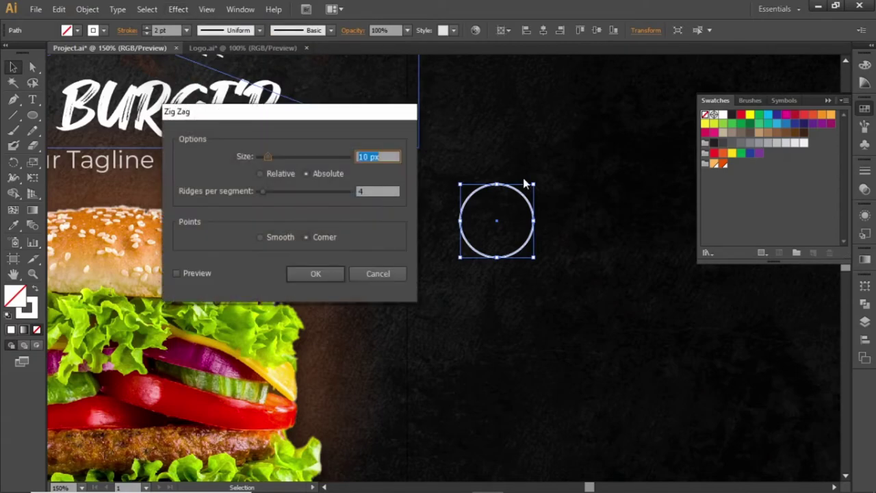
{"action": "left_click_drag", "start_coordinate": [386, 117], "coordinate": [338, 101]}
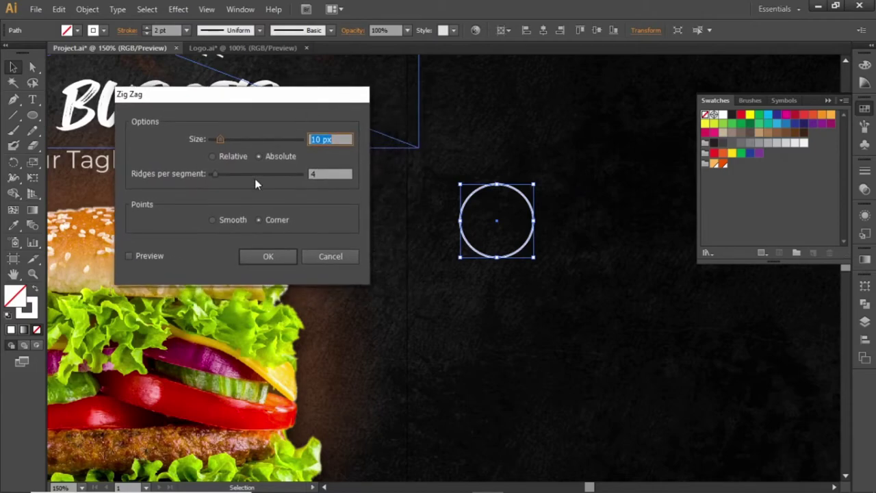
{"action": "left_click", "coordinate": [129, 256]}
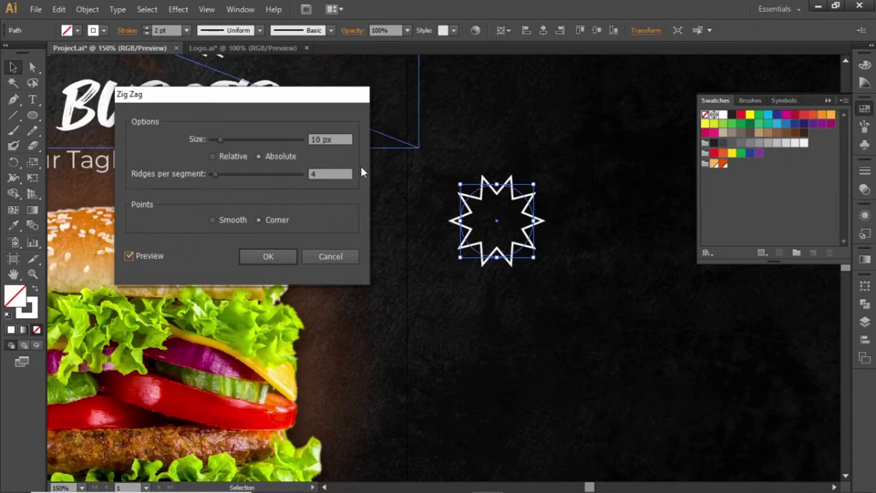
{"action": "left_click", "coordinate": [343, 140]}
{"action": "key", "text": "Down"}
{"action": "key", "text": "Down"}
{"action": "key", "text": "Down"}
{"action": "key", "text": "Down"}
{"action": "key", "text": "Down"}
{"action": "key", "text": "Down"}
{"action": "key", "text": "Down"}
{"action": "key", "text": "Down"}
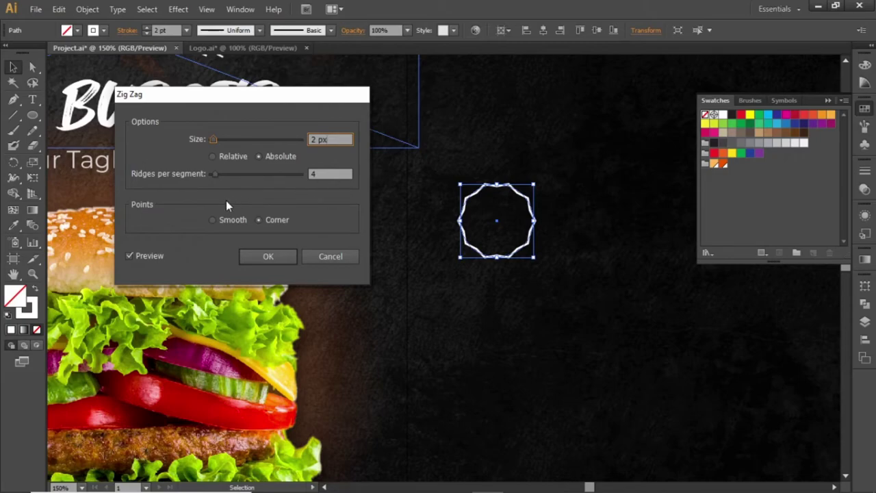
{"action": "left_click", "coordinate": [221, 220]}
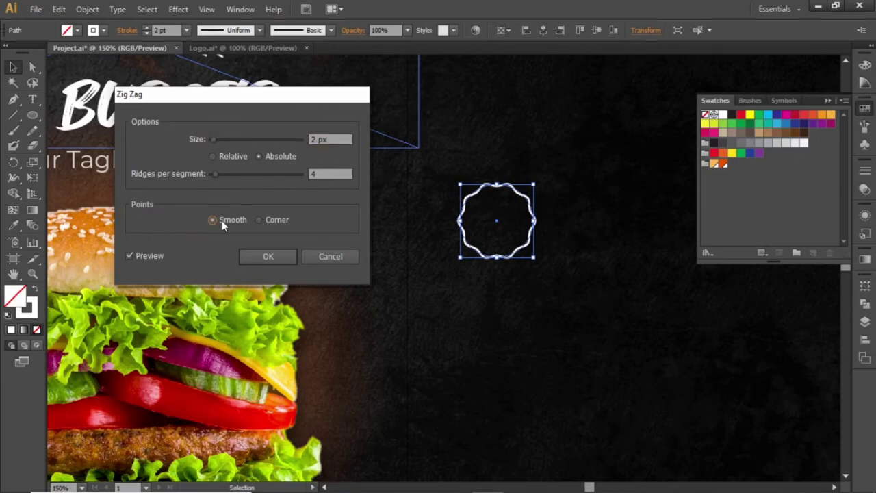
{"action": "left_click", "coordinate": [285, 258]}
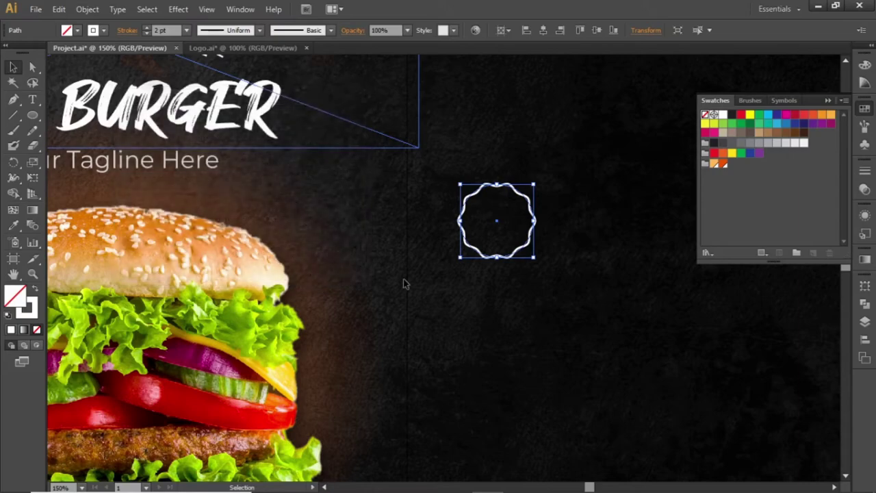
{"action": "left_click", "coordinate": [608, 230]}
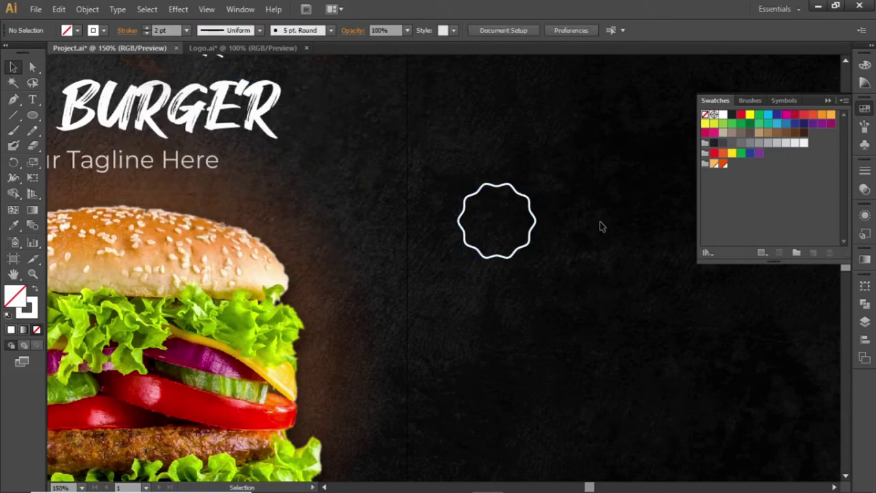
{"action": "scroll", "coordinate": [568, 223], "scroll_direction": "right", "scroll_amount": 2}
{"action": "scroll", "coordinate": [523, 246], "scroll_direction": "up", "scroll_amount": 1}
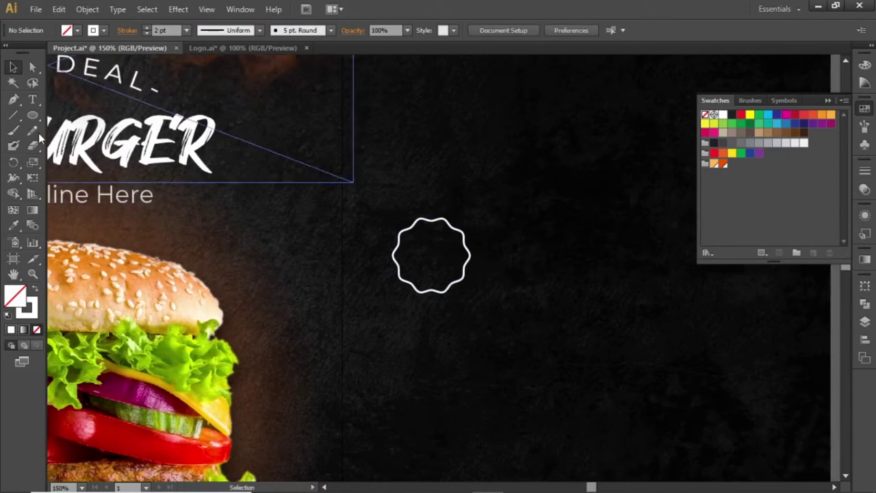
Add the 50% OFF text beside the wavy circle and colour it white.
{"action": "left_click", "coordinate": [33, 100]}
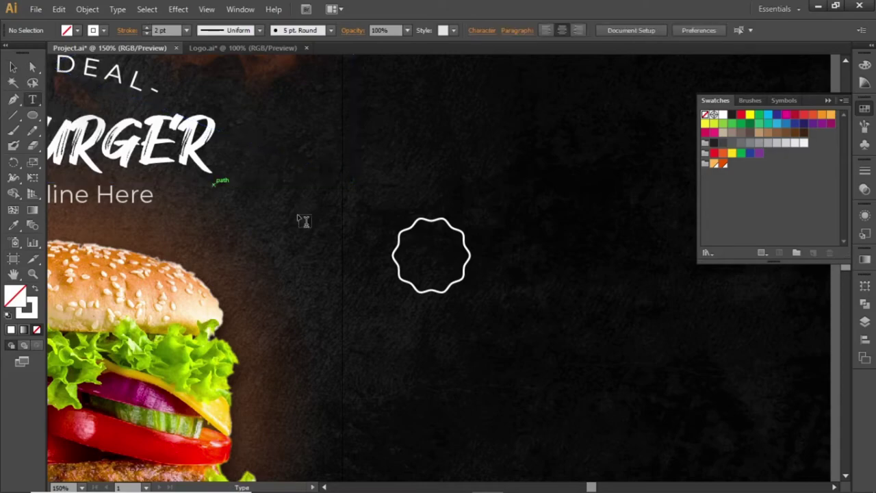
{"action": "left_click", "coordinate": [500, 254]}
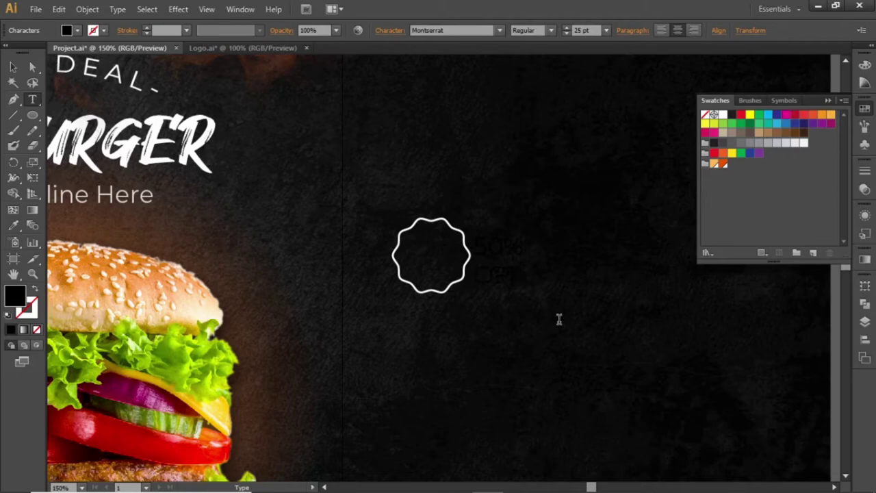
{"action": "key", "text": "Escape"}
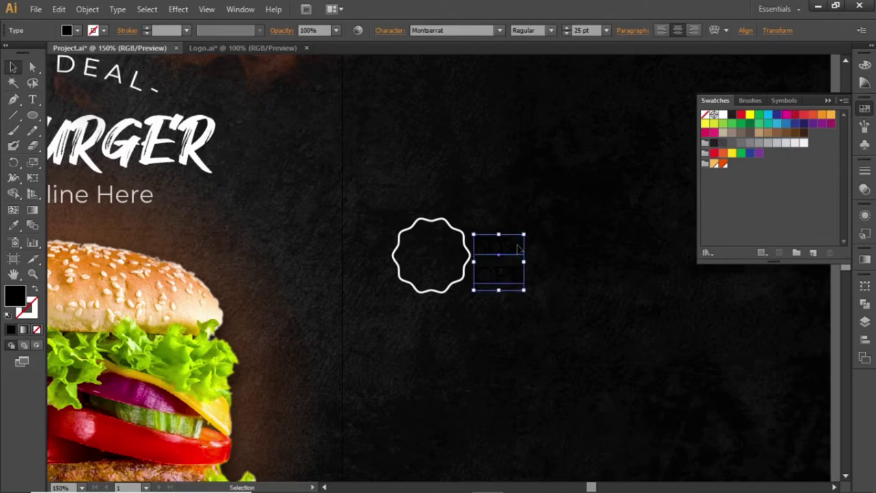
{"action": "left_click", "coordinate": [723, 114]}
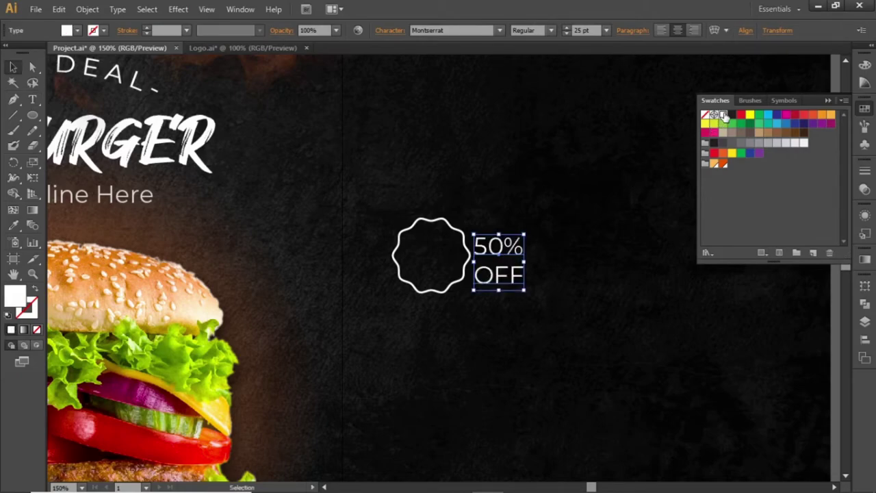
{"action": "left_click_drag", "start_coordinate": [515, 250], "coordinate": [540, 253]}
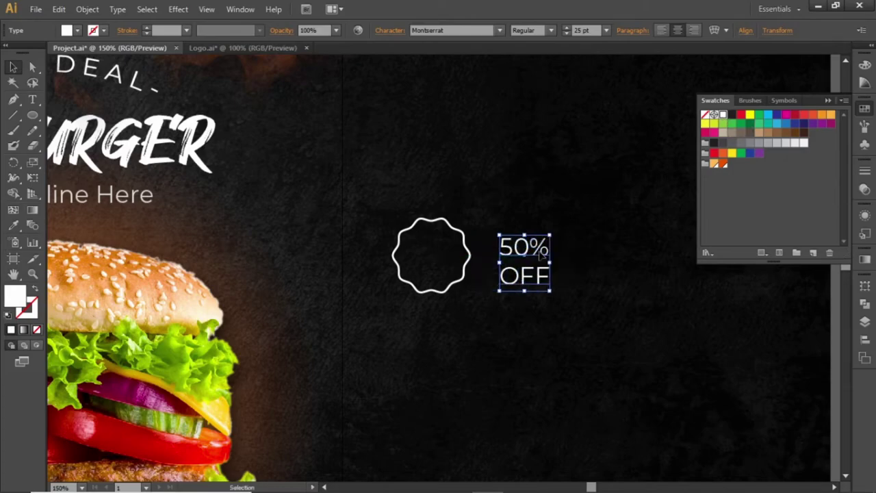
{"action": "scroll", "coordinate": [520, 217], "scroll_direction": "up", "scroll_amount": 3}
{"action": "scroll", "coordinate": [520, 218], "scroll_direction": "left", "scroll_amount": 3}
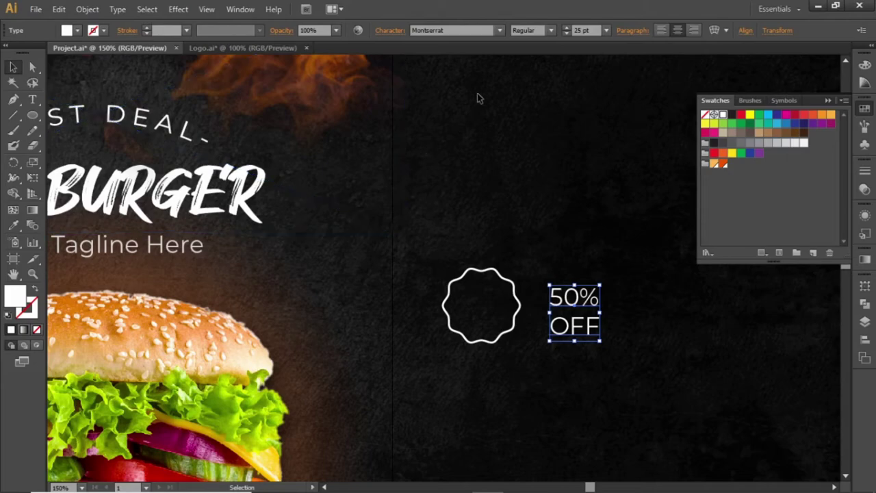
Set the 50% OFF text in Hey August and centre it inside the wavy circle.
{"action": "left_click", "coordinate": [478, 32]}
{"action": "type", "text": "Hey August"}
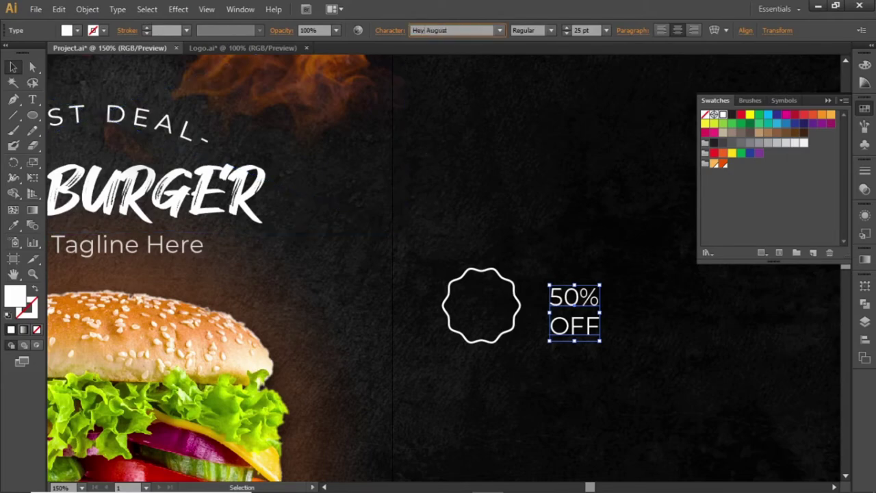
{"action": "key", "text": "Return"}
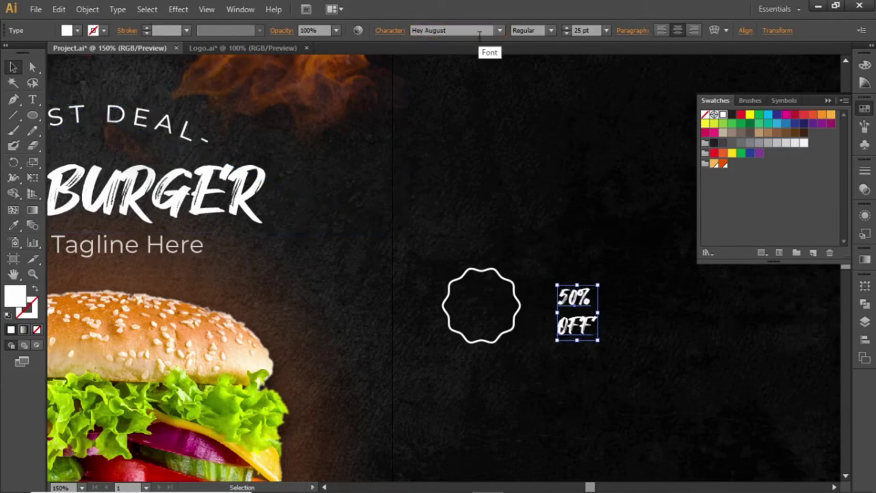
{"action": "left_click_drag", "start_coordinate": [583, 289], "coordinate": [489, 291]}
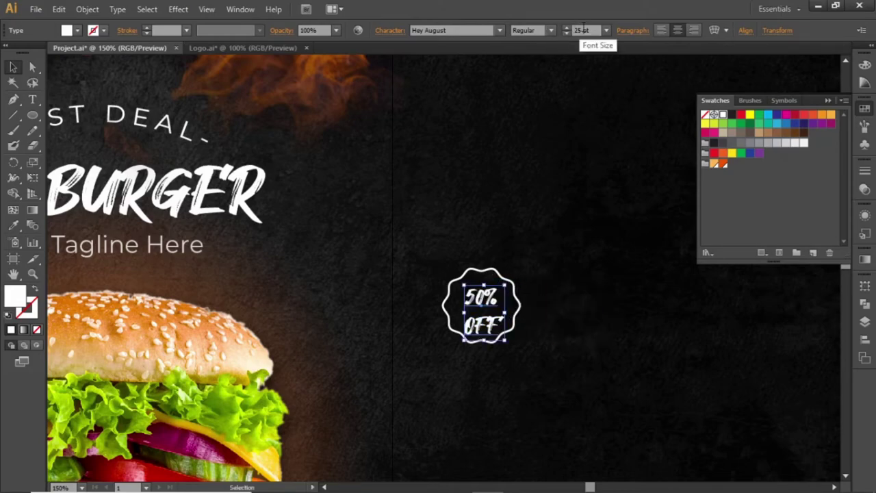
{"action": "scroll", "coordinate": [587, 30], "scroll_direction": "up", "scroll_amount": 2}
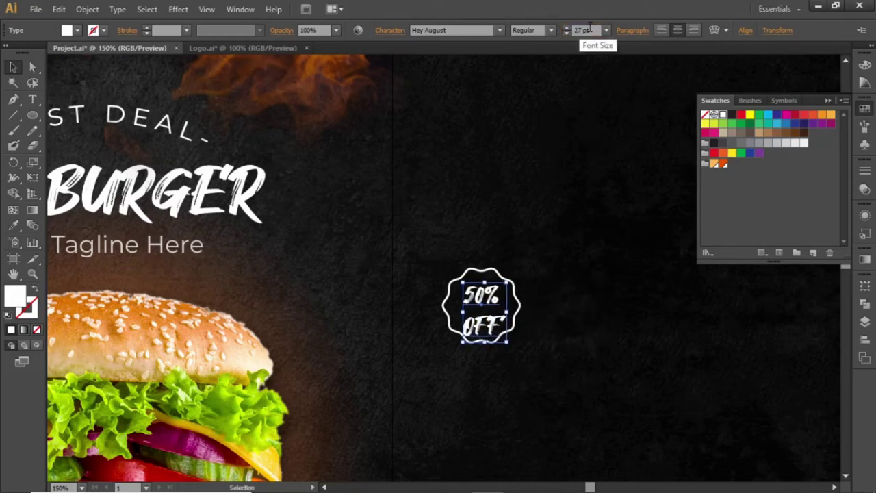
{"action": "left_click", "coordinate": [648, 204]}
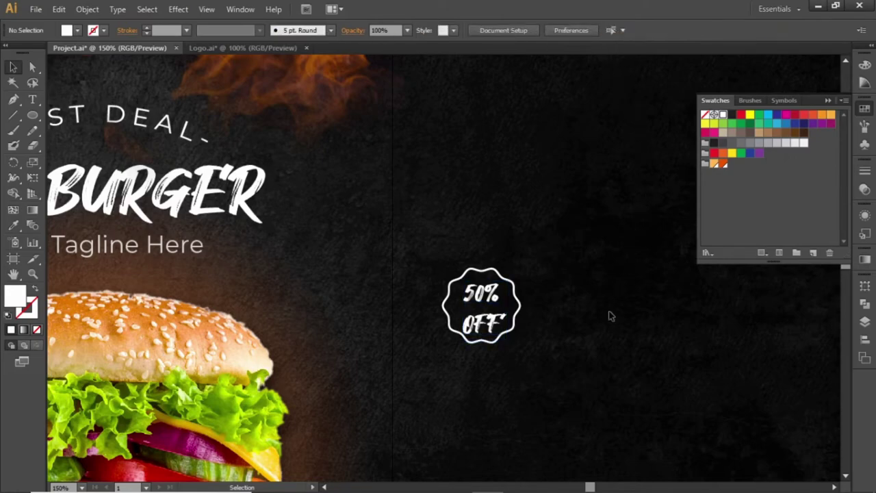
{"action": "left_click_drag", "start_coordinate": [610, 313], "coordinate": [555, 242]}
Move the wavy circle and 50% OFF text together beside the burger's top-right.
{"action": "left_click", "coordinate": [444, 232]}
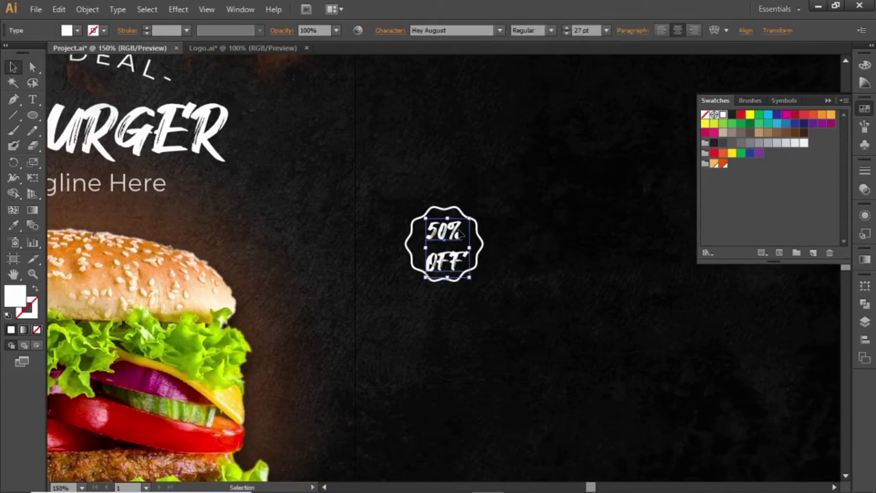
{"action": "left_click", "coordinate": [543, 231]}
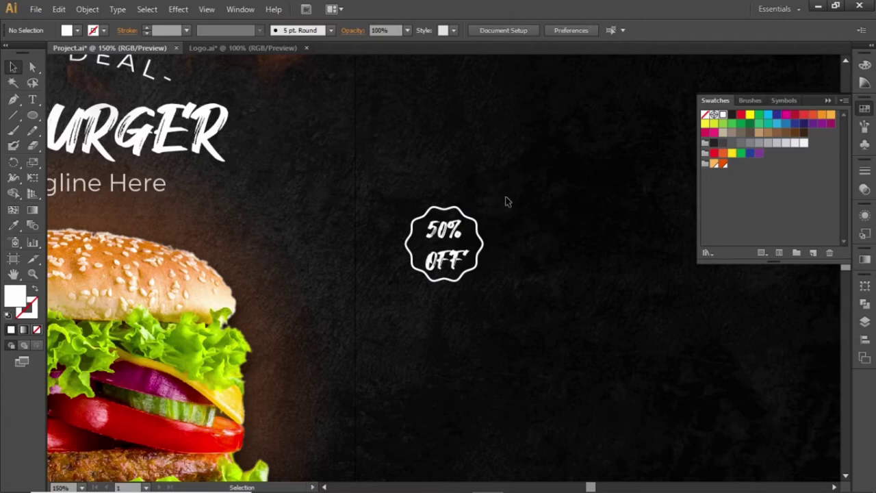
{"action": "left_click_drag", "start_coordinate": [506, 201], "coordinate": [479, 294]}
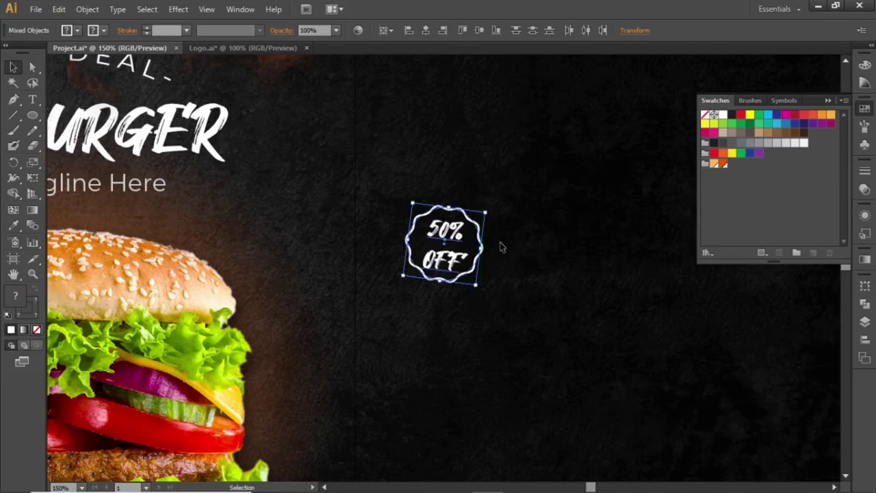
{"action": "left_click_drag", "start_coordinate": [457, 239], "coordinate": [287, 276]}
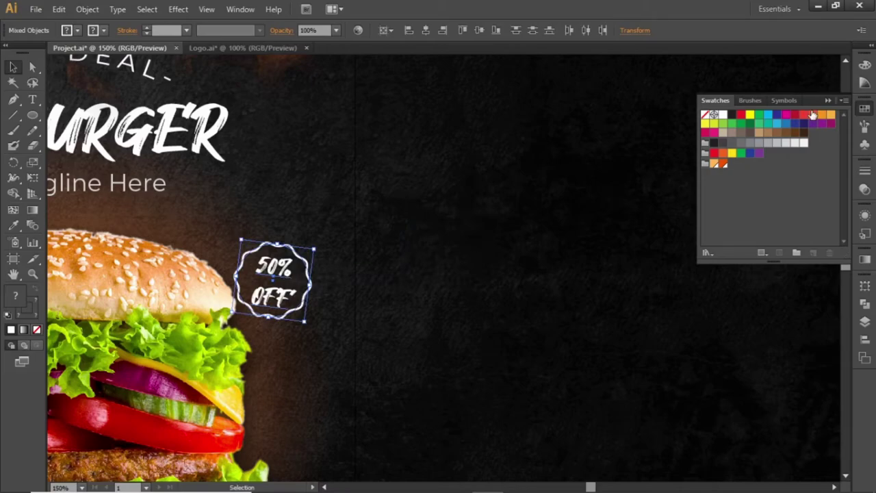
{"action": "left_click", "coordinate": [827, 100]}
Fit the artboard in view, then zoom in on the flames at the flyer's bottom.
{"action": "key", "text": "ctrl+0"}
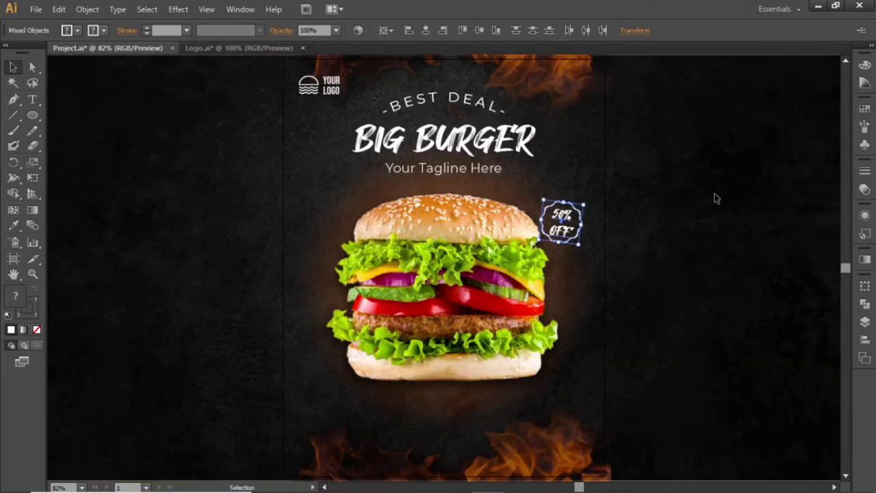
{"action": "left_click", "coordinate": [714, 199]}
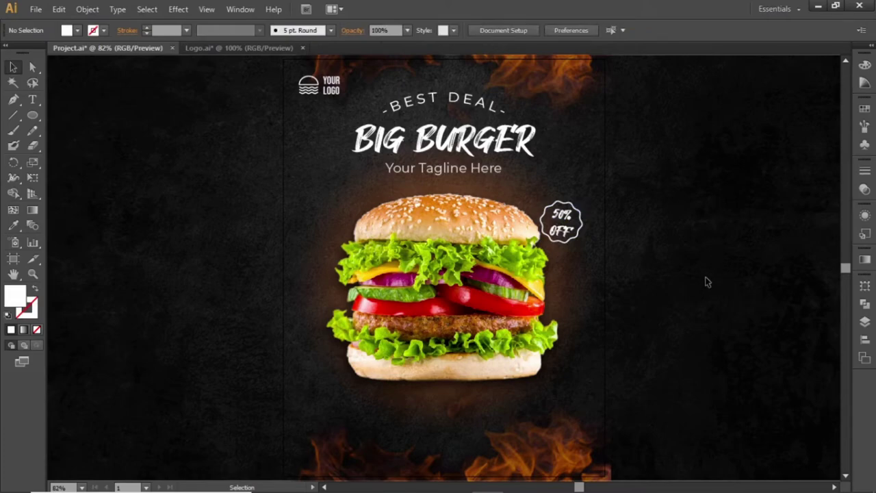
{"action": "left_click_drag", "start_coordinate": [684, 319], "coordinate": [682, 212]}
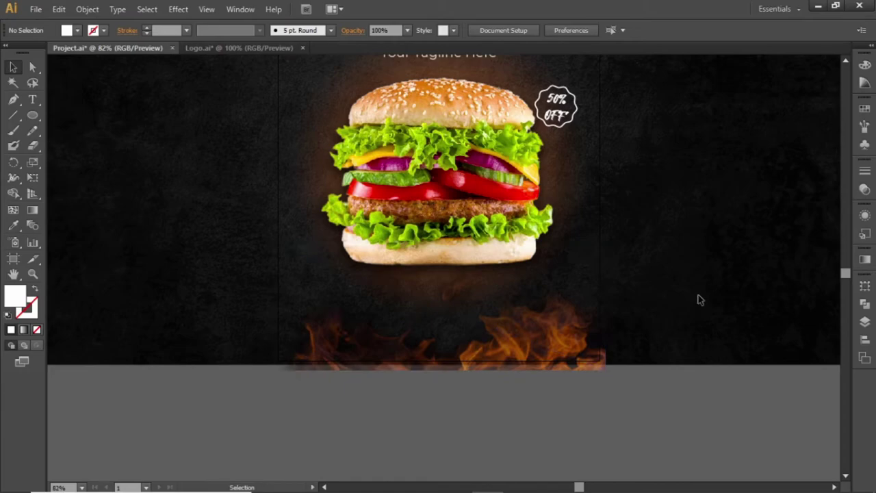
{"action": "key", "text": "z"}
{"action": "left_click_drag", "start_coordinate": [205, 222], "coordinate": [692, 440]}
Draw a text box below the burger filled with white placeholder text.
{"action": "key", "text": "v"}
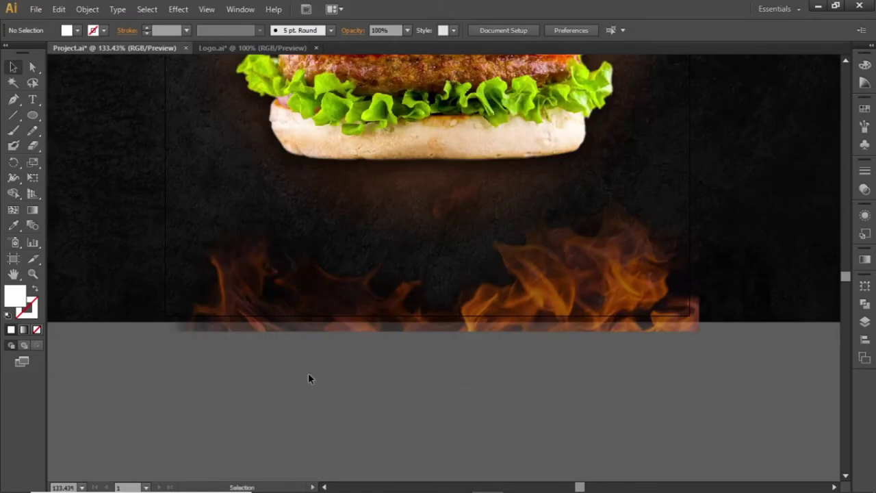
{"action": "left_click", "coordinate": [33, 99]}
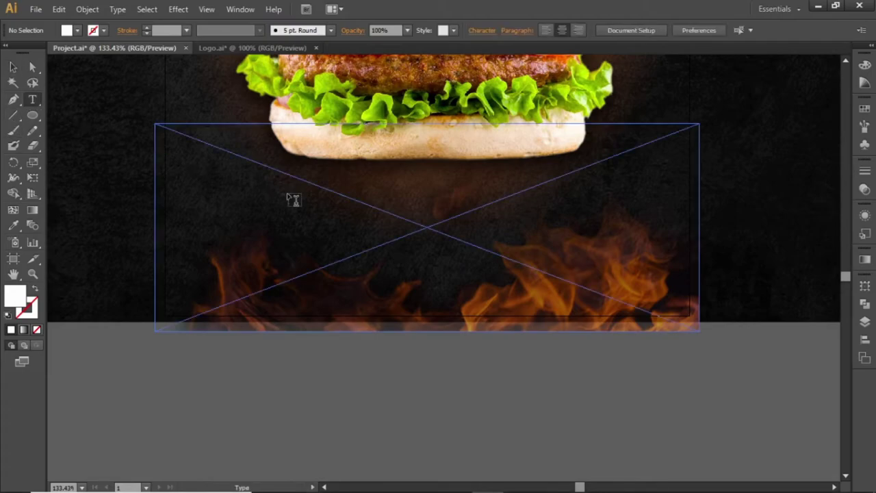
{"action": "left_click_drag", "start_coordinate": [228, 178], "coordinate": [587, 244]}
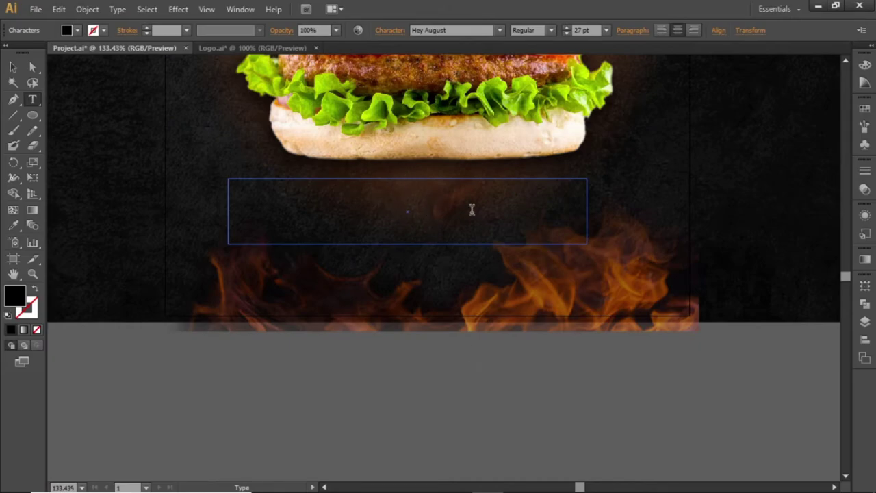
{"action": "left_click", "coordinate": [495, 380], "text": "ctrl"}
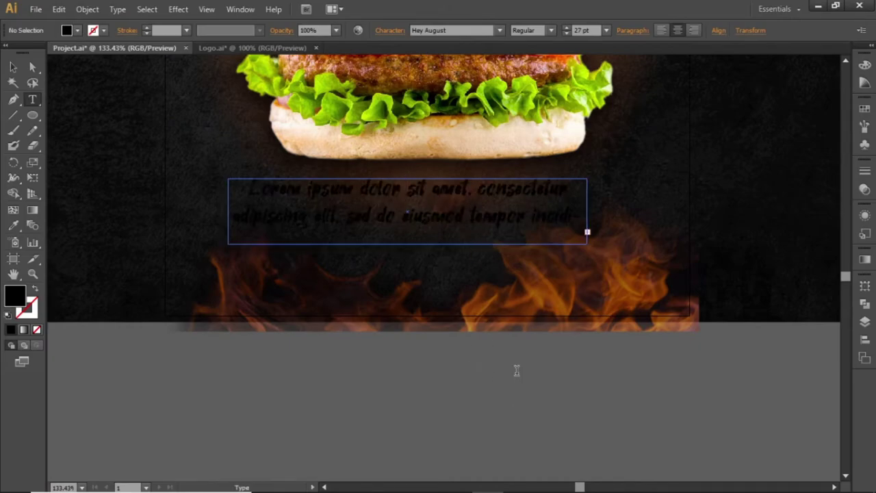
{"action": "key", "text": "Escape"}
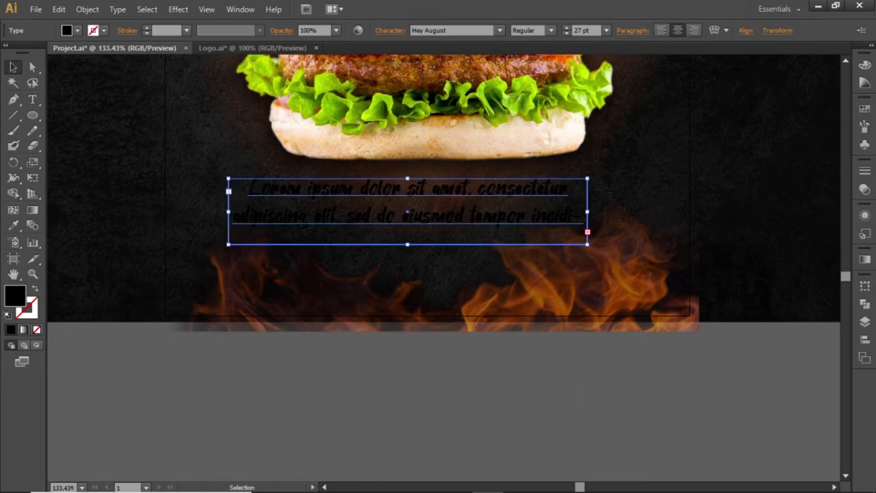
{"action": "left_click", "coordinate": [865, 108]}
{"action": "left_click", "coordinate": [724, 115]}
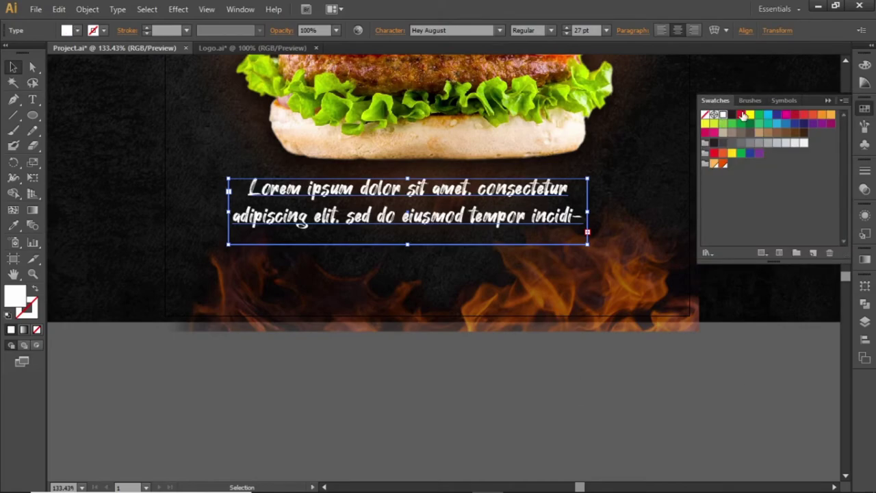
{"action": "left_click", "coordinate": [827, 101]}
Set the body text to Montserrat 13 pt and shrink its box to two lines.
{"action": "left_click", "coordinate": [476, 32]}
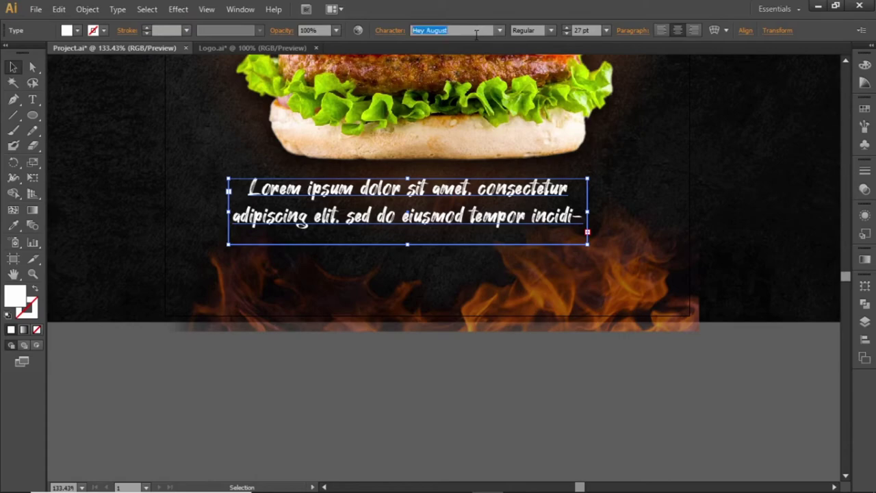
{"action": "type", "text": "Montserrat"}
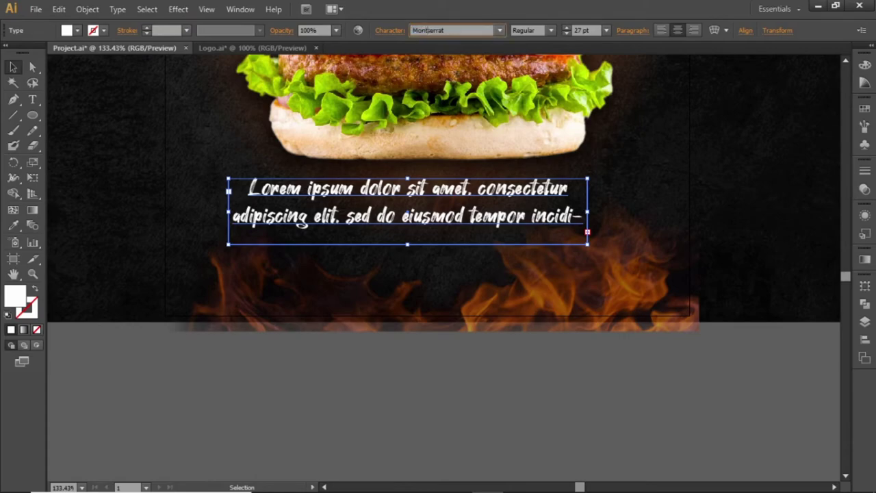
{"action": "key", "text": "Return"}
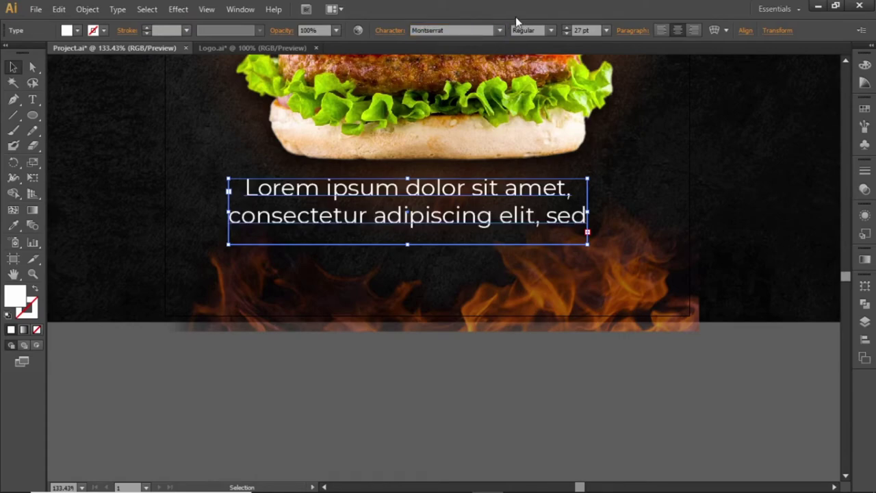
{"action": "left_click", "coordinate": [587, 30]}
{"action": "type", "text": "10"}
{"action": "key", "text": "Return"}
{"action": "key", "text": "Up"}
{"action": "key", "text": "Up"}
{"action": "key", "text": "Up"}
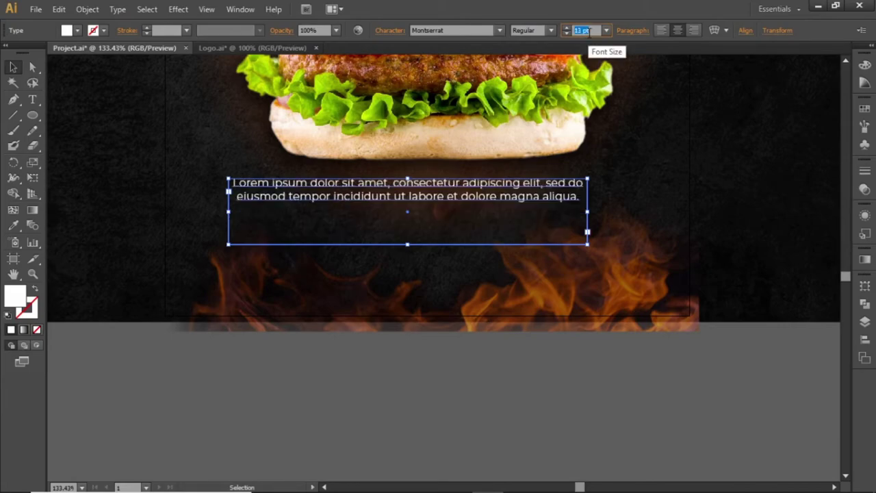
{"action": "left_click", "coordinate": [588, 31]}
{"action": "left_click_drag", "start_coordinate": [408, 243], "coordinate": [412, 207]}
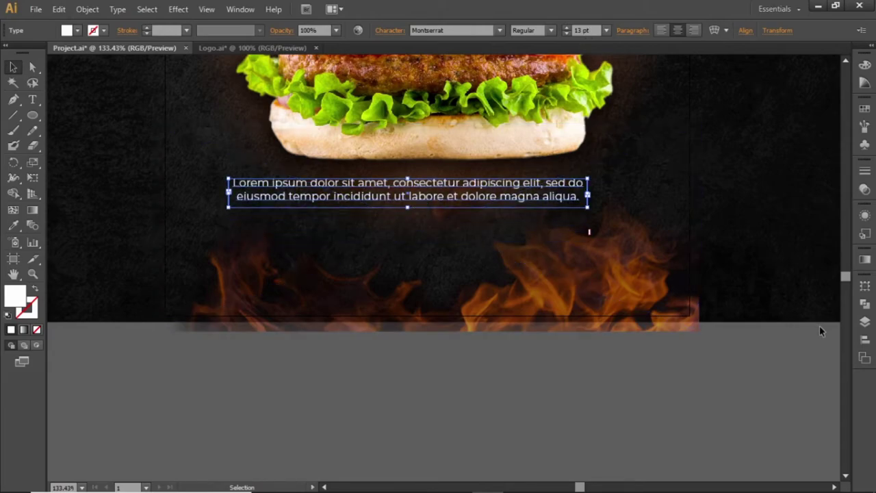
Centre the body text horizontally on the artboard.
{"action": "left_click", "coordinate": [864, 340]}
{"action": "left_click", "coordinate": [740, 308]}
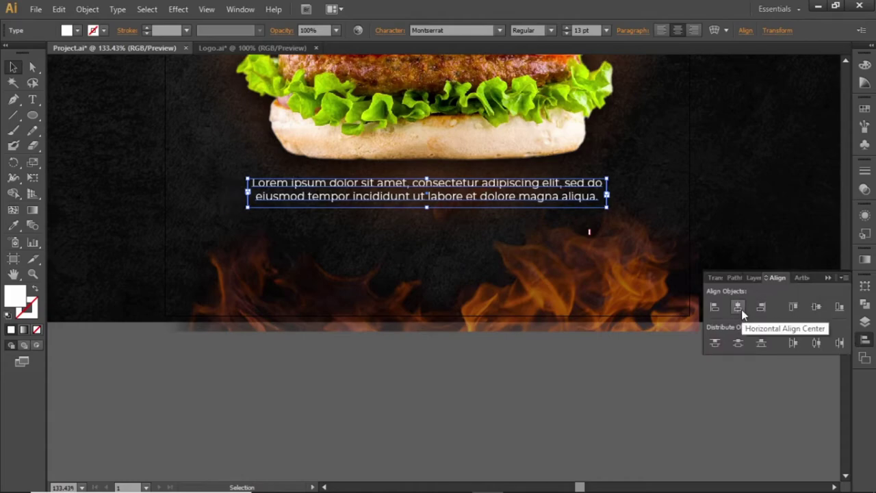
{"action": "left_click", "coordinate": [829, 277]}
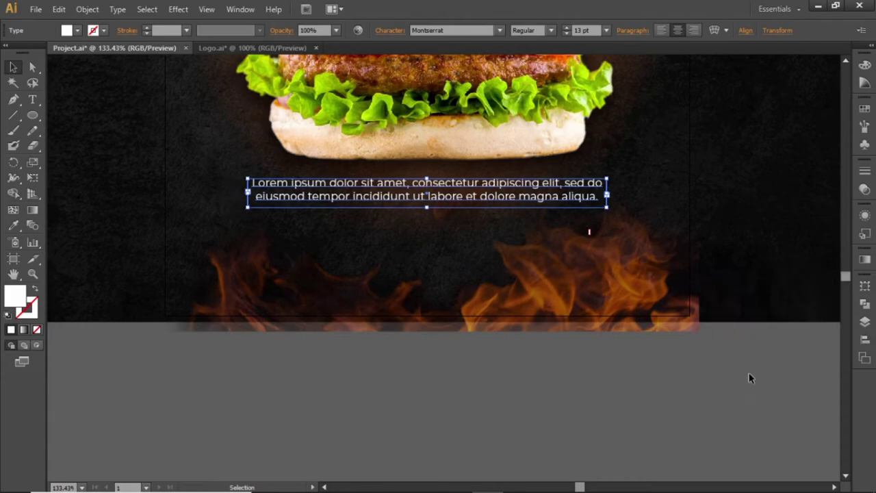
{"action": "left_click", "coordinate": [667, 402]}
{"action": "left_click_drag", "start_coordinate": [754, 335], "coordinate": [739, 424]}
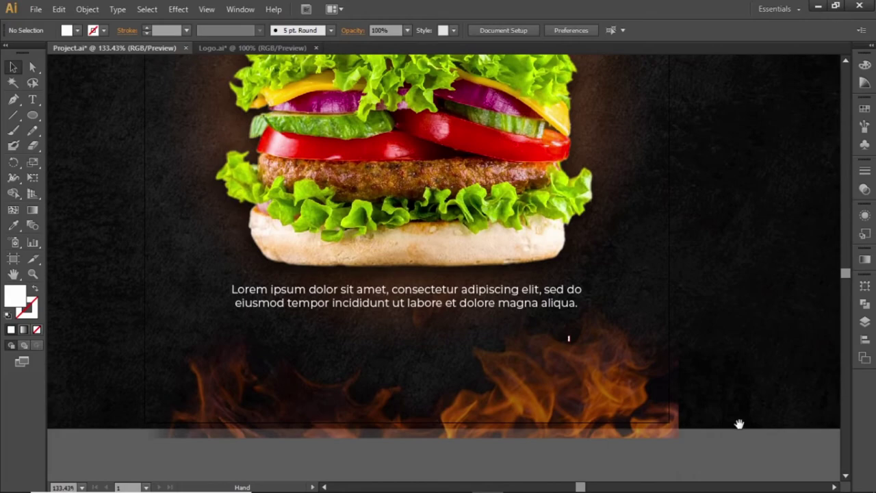
Nudge the Lorem ipsum text lower and dim it to 80% opacity.
{"action": "left_click", "coordinate": [562, 302]}
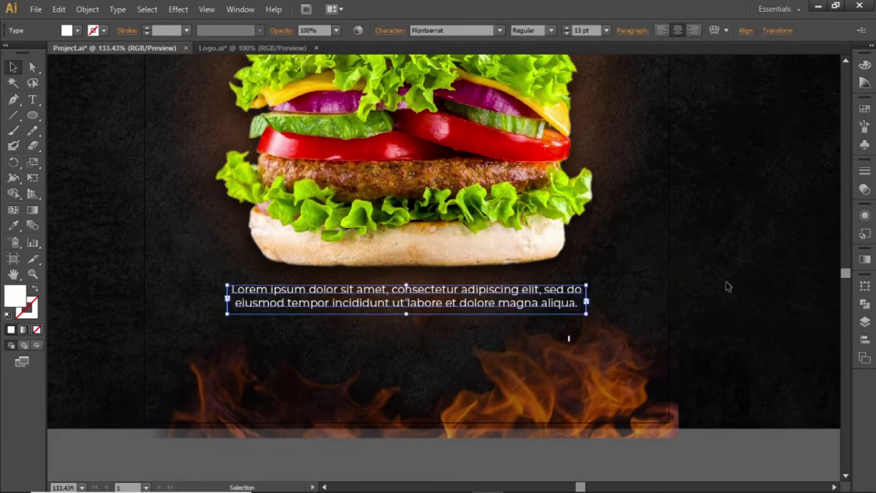
{"action": "key", "text": "shift+Down"}
{"action": "key", "text": "shift+Down"}
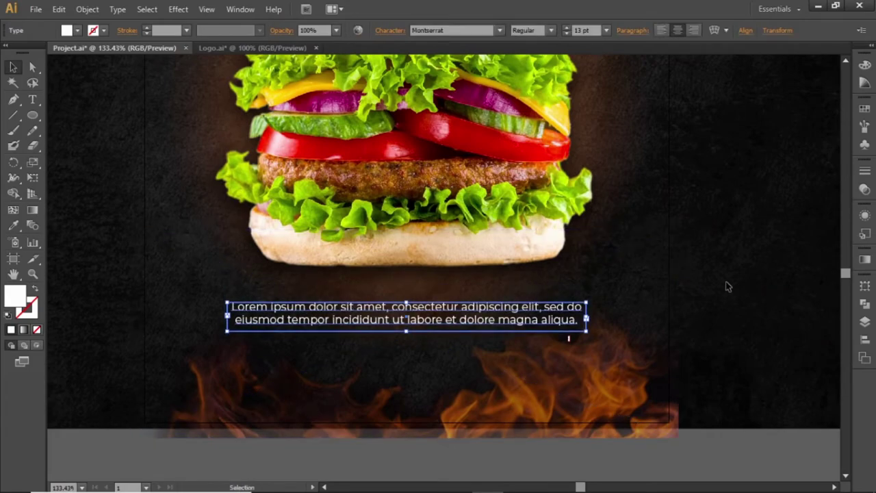
{"action": "left_click", "coordinate": [336, 30]}
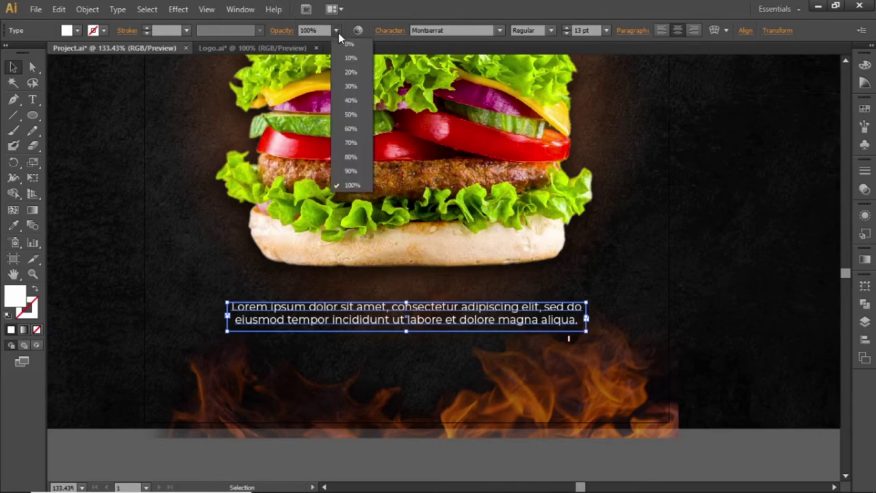
{"action": "left_click", "coordinate": [350, 157]}
{"action": "key", "text": "shift+Down"}
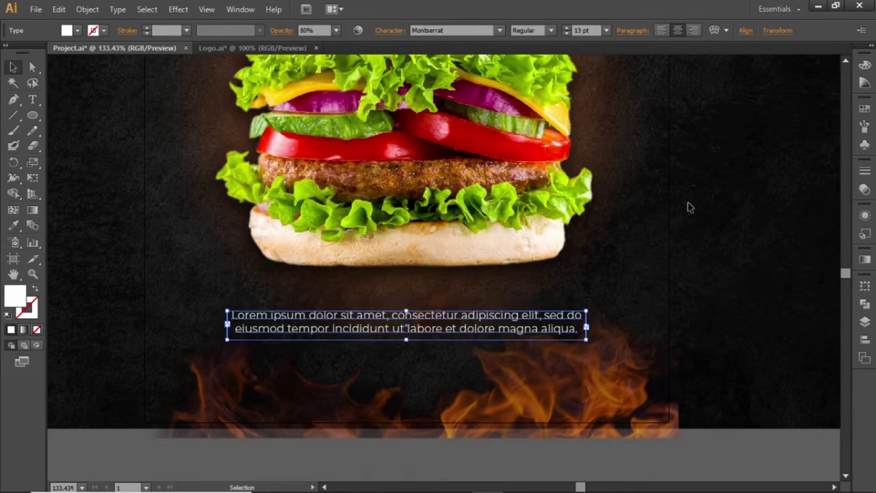
{"action": "left_click", "coordinate": [757, 218]}
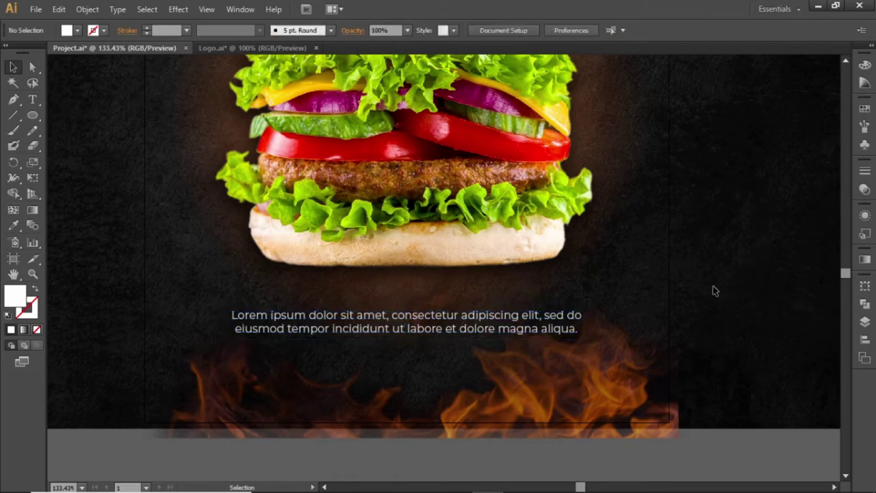
{"action": "scroll", "coordinate": [712, 291], "scroll_direction": "down", "scroll_amount": 4}
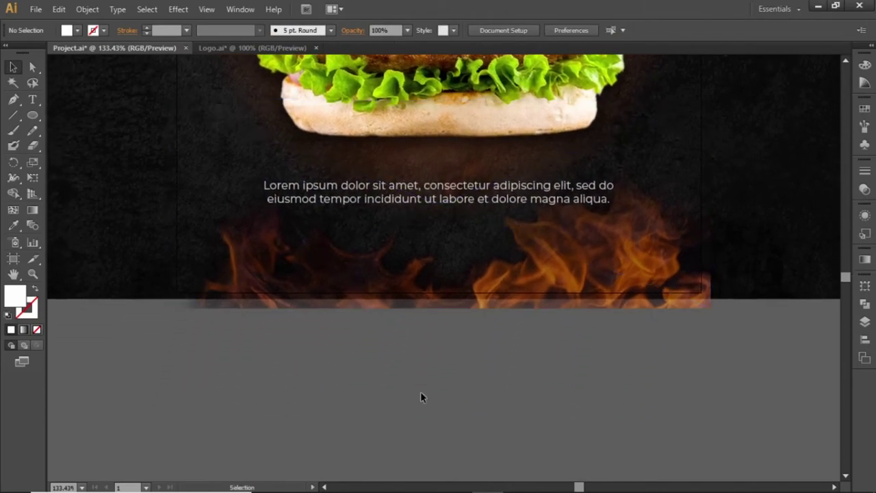
Draw a small rectangle below the body text over the flames.
{"action": "left_click_drag", "start_coordinate": [33, 116], "coordinate": [67, 116]}
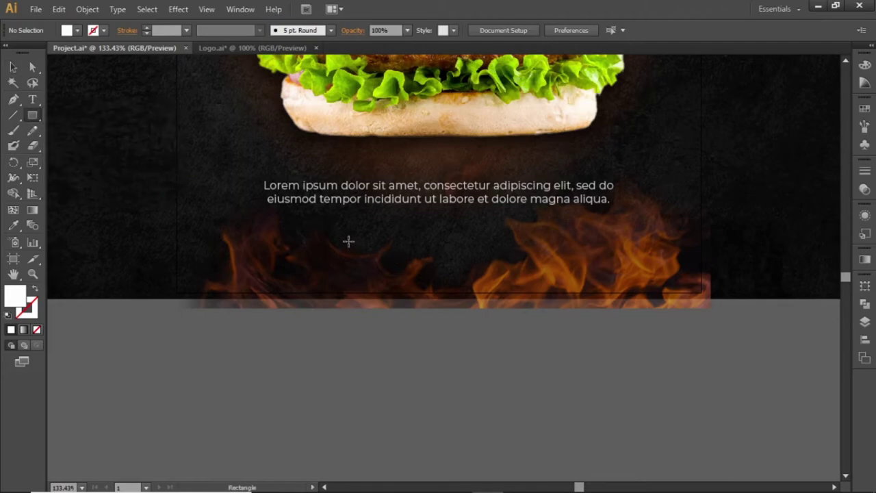
{"action": "left_click_drag", "start_coordinate": [348, 240], "coordinate": [470, 269]}
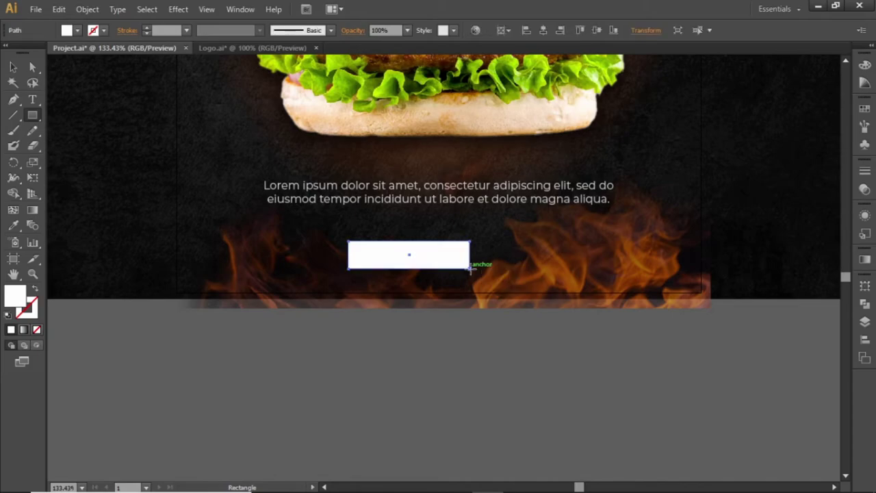
{"action": "key", "text": "v"}
Swap fill and stroke so the rectangle becomes a 1 pt white outline with no fill.
{"action": "key", "text": "ctrl+equal"}
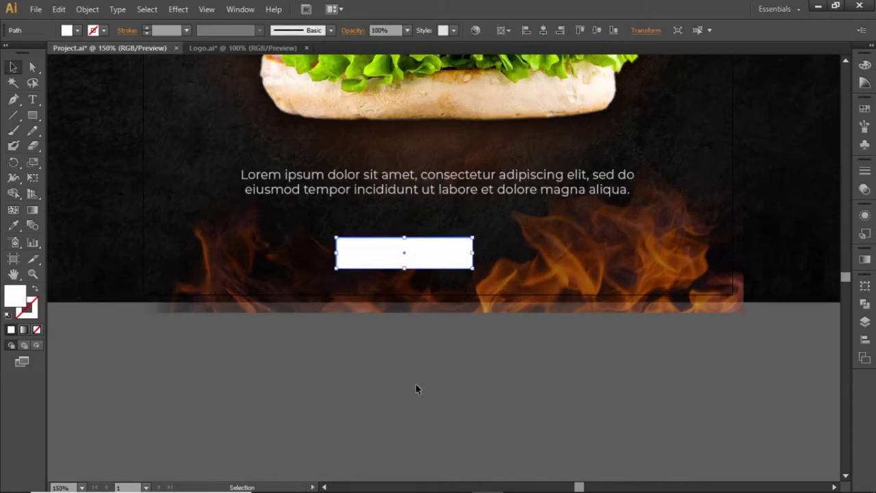
{"action": "left_click", "coordinate": [35, 290]}
{"action": "key", "text": "ctrl+equal"}
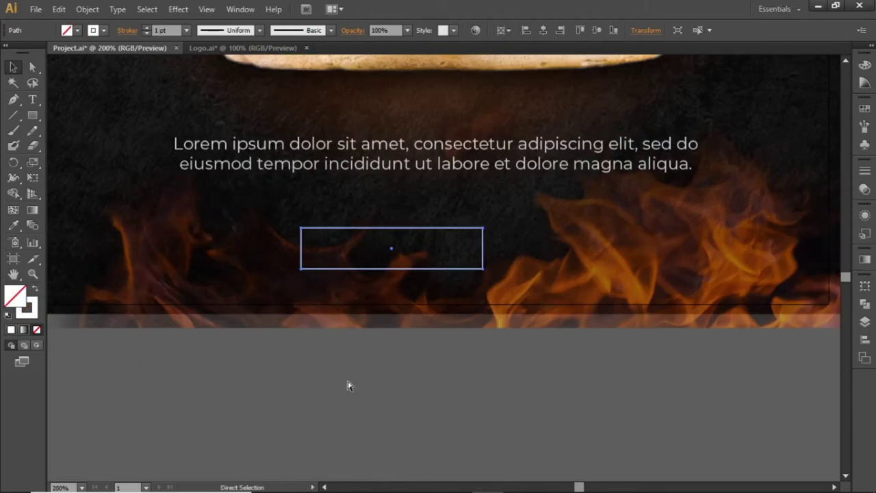
{"action": "left_click_drag", "start_coordinate": [347, 382], "coordinate": [428, 415]}
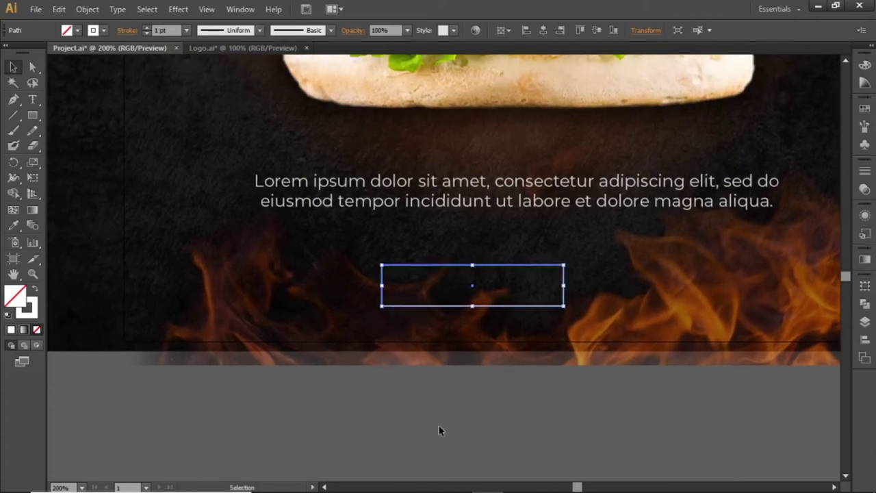
{"action": "left_click", "coordinate": [178, 9]}
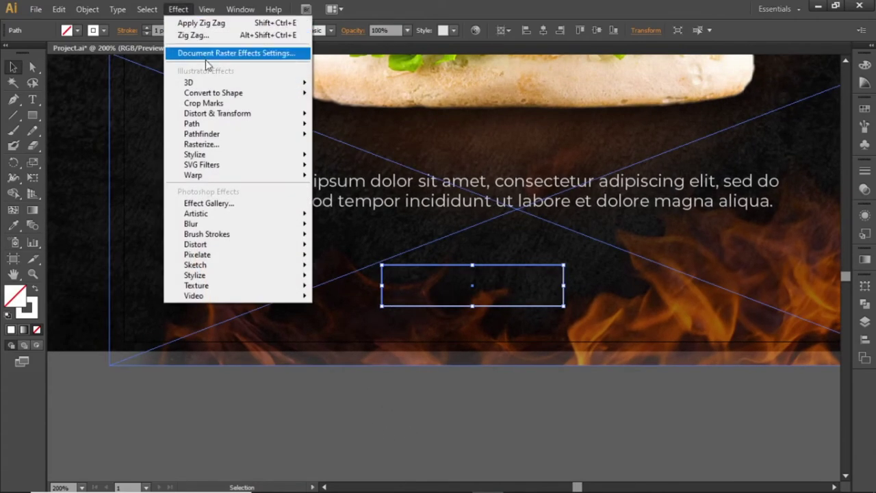
Apply a 15 px Round Corners effect to the outlined rectangle, then deselect it.
{"action": "mouse_move", "coordinate": [293, 156]}
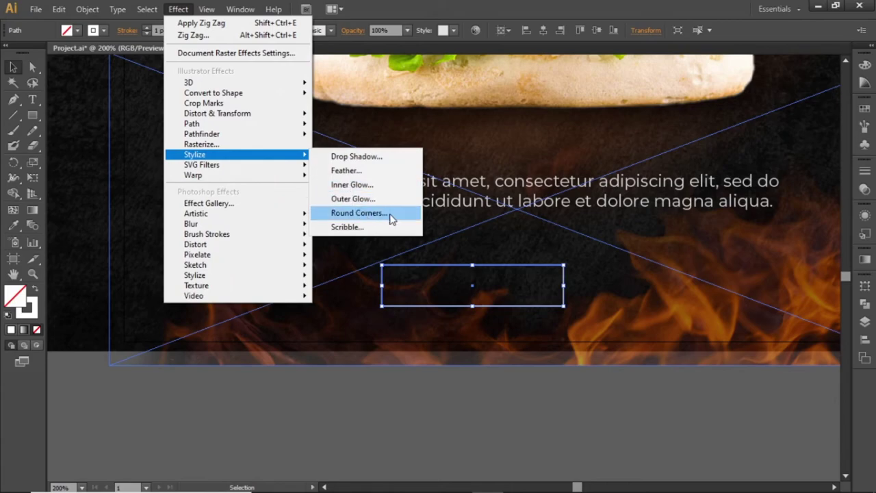
{"action": "left_click", "coordinate": [359, 213]}
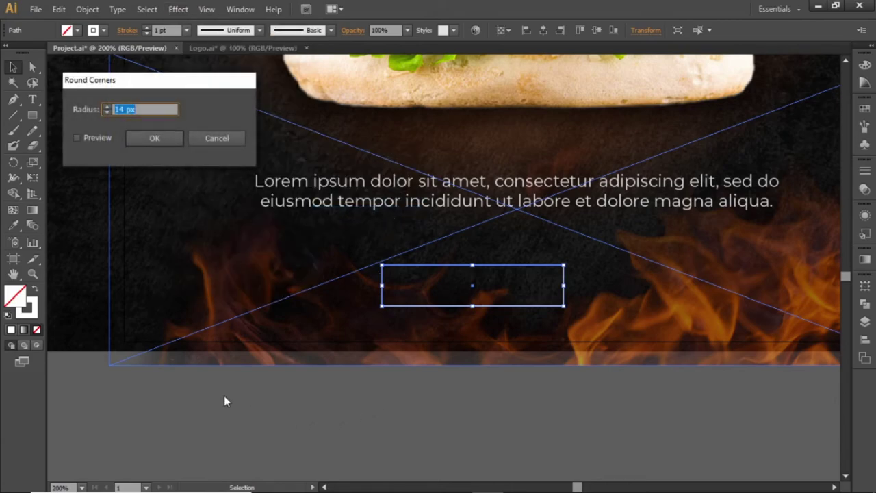
{"action": "left_click", "coordinate": [97, 137]}
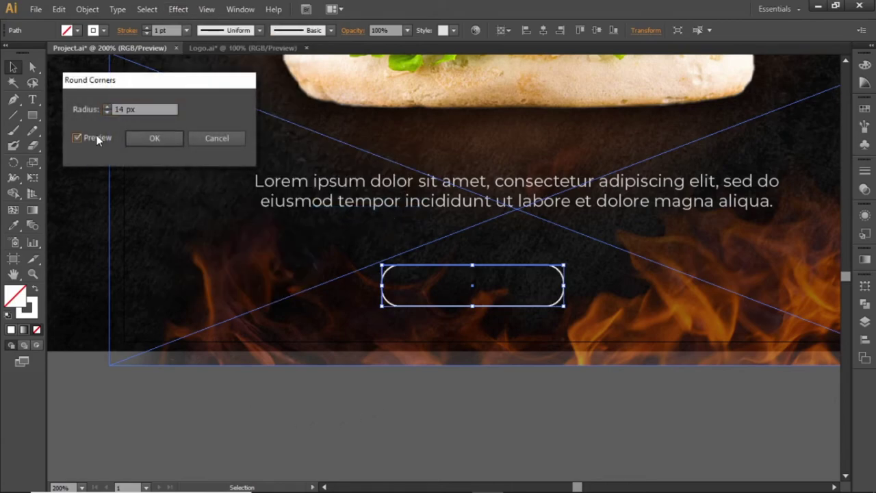
{"action": "left_click", "coordinate": [145, 111]}
{"action": "key", "text": "Up"}
{"action": "key", "text": "Up"}
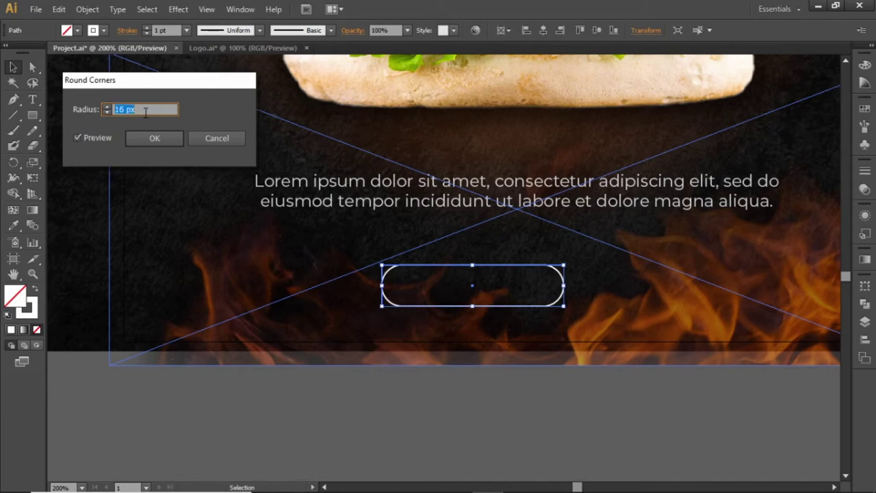
{"action": "key", "text": "Down"}
{"action": "key", "text": "Return"}
{"action": "left_click", "coordinate": [409, 400]}
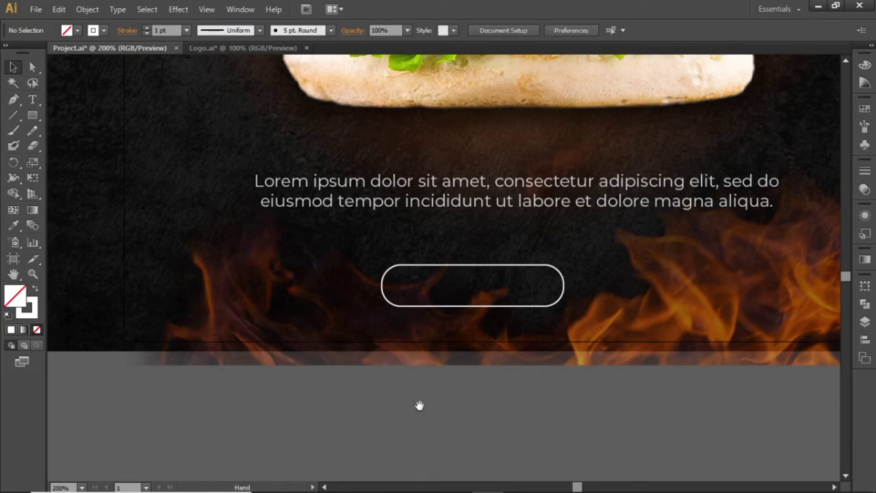
{"action": "left_click_drag", "start_coordinate": [420, 405], "coordinate": [356, 349]}
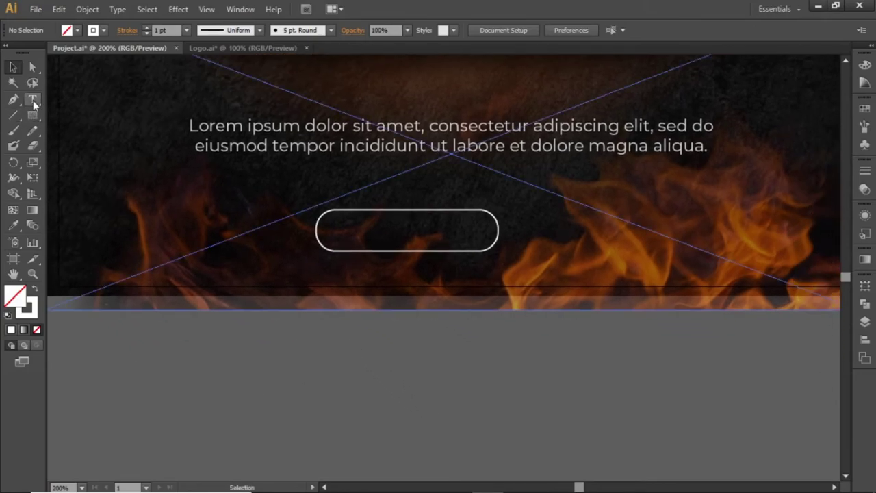
Add white bold 'ORDER NOW' text below the artboard.
{"action": "left_click", "coordinate": [34, 101]}
{"action": "left_click", "coordinate": [328, 375]}
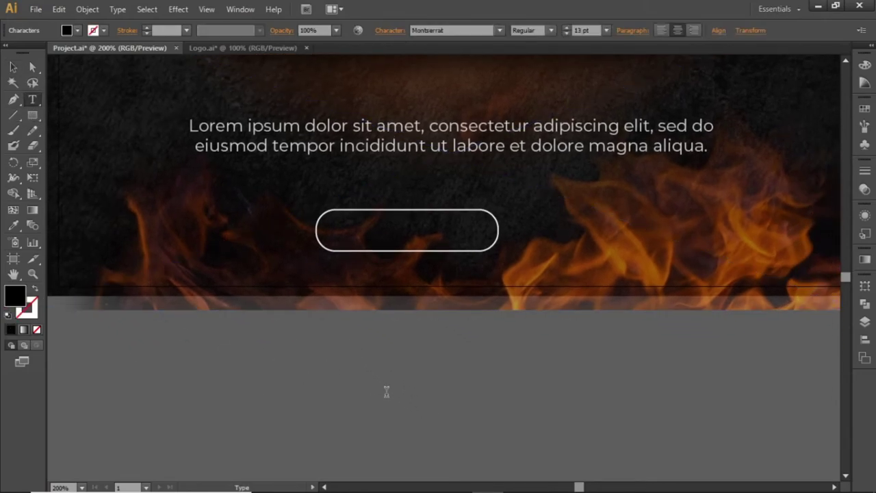
{"action": "type", "text": "ORDER NOW"}
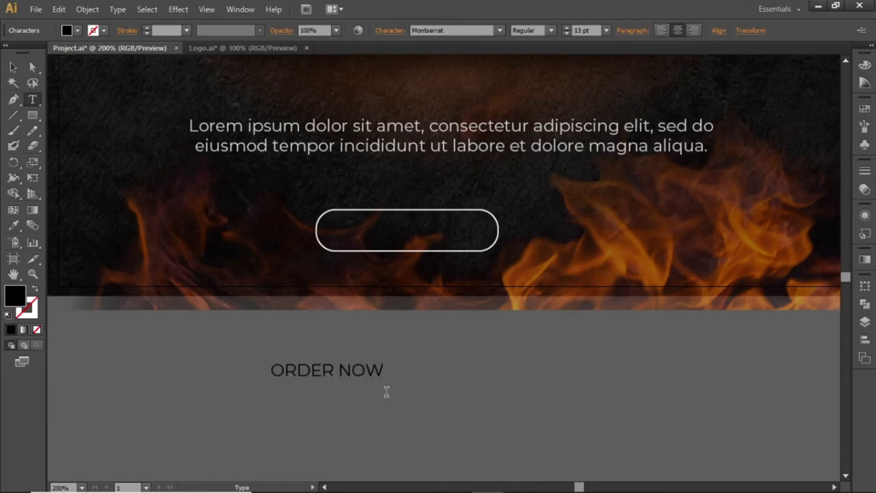
{"action": "key", "text": "Escape"}
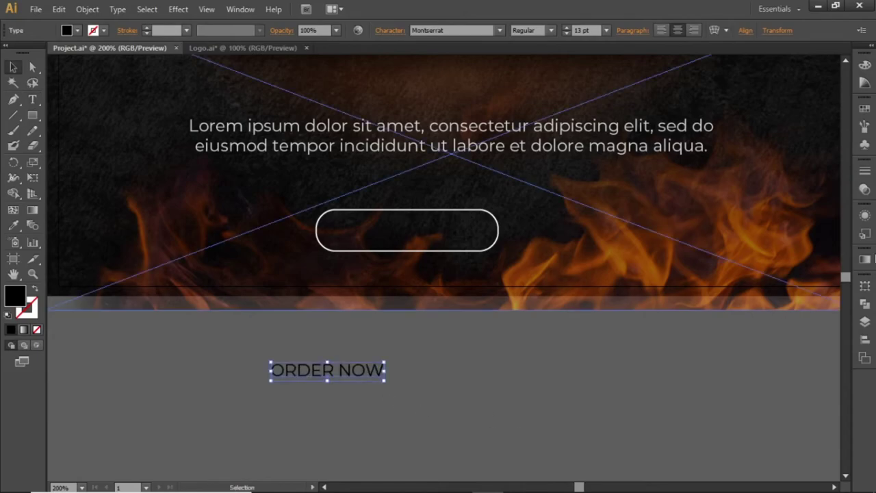
{"action": "left_click", "coordinate": [865, 110]}
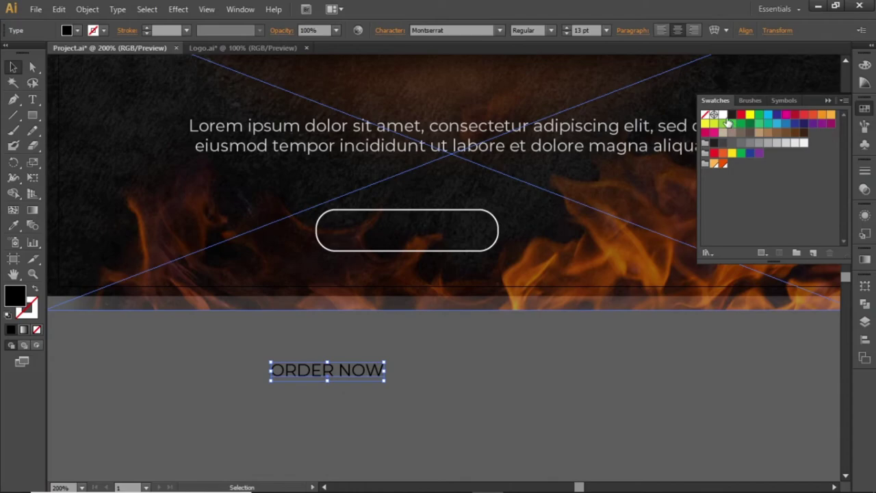
{"action": "left_click", "coordinate": [722, 115]}
{"action": "left_click", "coordinate": [550, 31]}
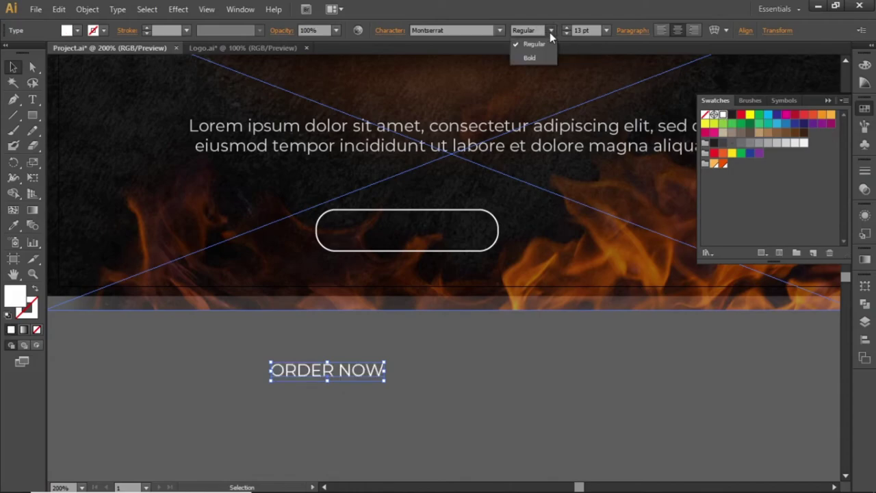
{"action": "left_click", "coordinate": [539, 60]}
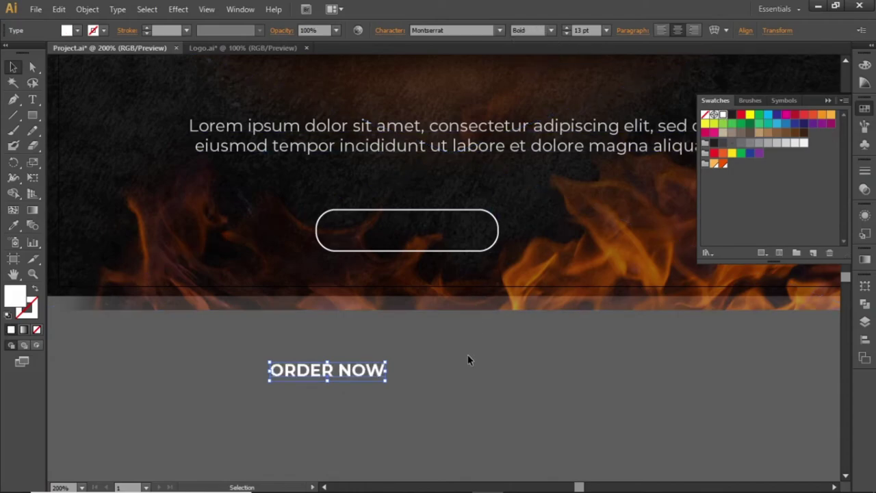
Move ORDER NOW inside the rounded outline and centre both parts on the flyer.
{"action": "left_click_drag", "start_coordinate": [354, 373], "coordinate": [431, 234]}
{"action": "left_click", "coordinate": [497, 234], "text": "shift"}
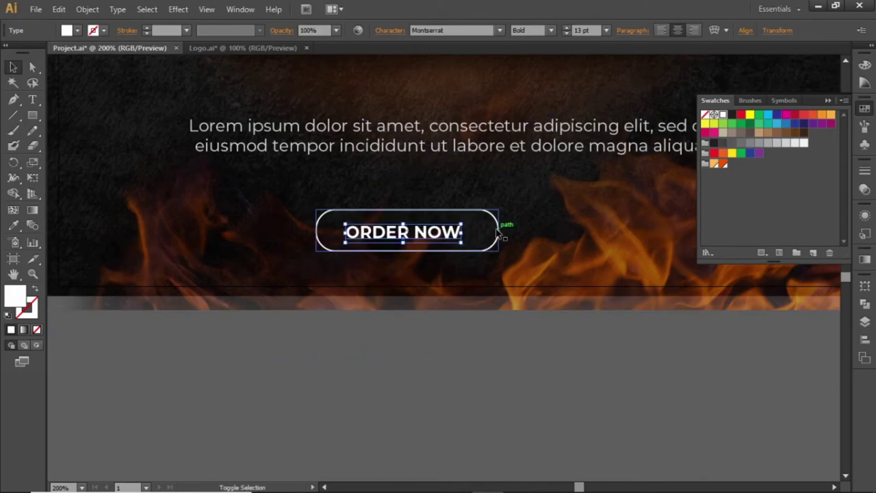
{"action": "left_click", "coordinate": [436, 171], "text": "shift"}
{"action": "left_click", "coordinate": [425, 30]}
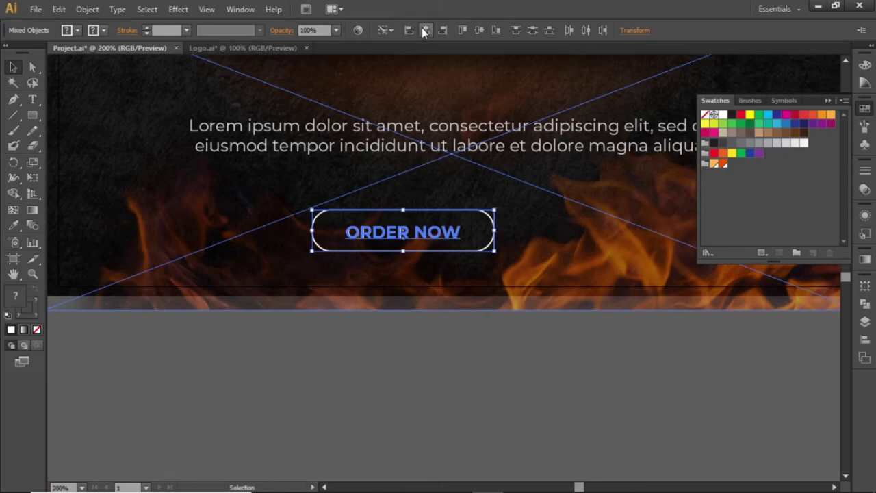
{"action": "left_click", "coordinate": [477, 33]}
{"action": "left_click", "coordinate": [439, 353]}
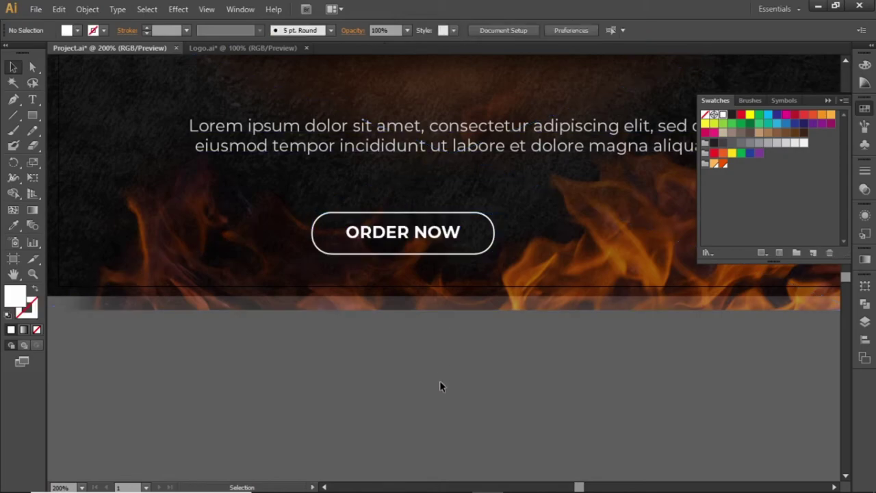
Set the ORDER NOW text size to 14 pt.
{"action": "left_click", "coordinate": [441, 236]}
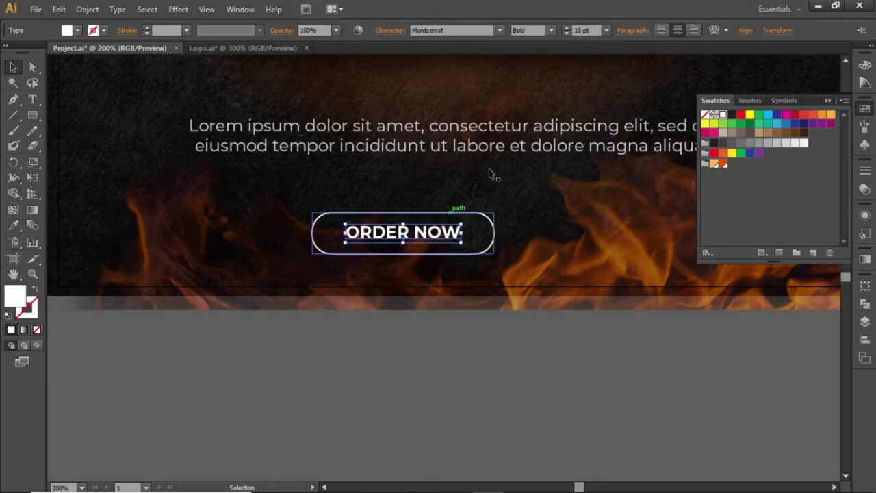
{"action": "left_click", "coordinate": [596, 30]}
{"action": "key", "text": "Up"}
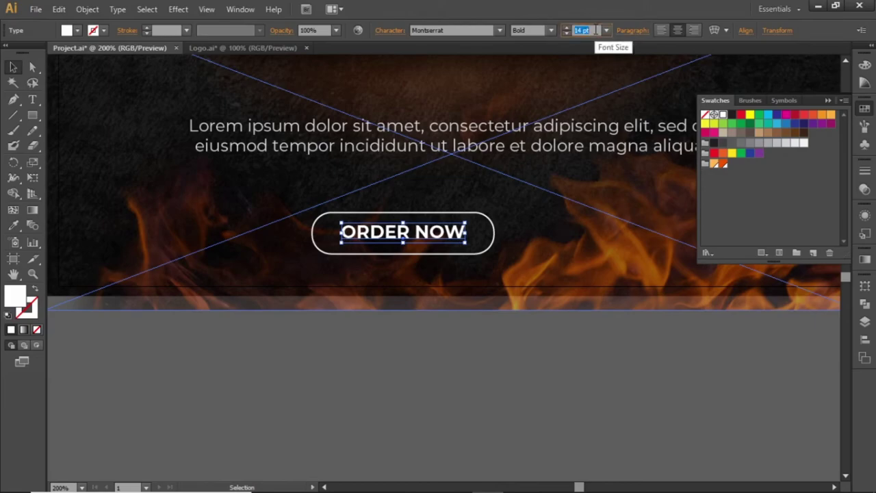
{"action": "key", "text": "Up"}
{"action": "key", "text": "Down"}
{"action": "left_click", "coordinate": [492, 380]}
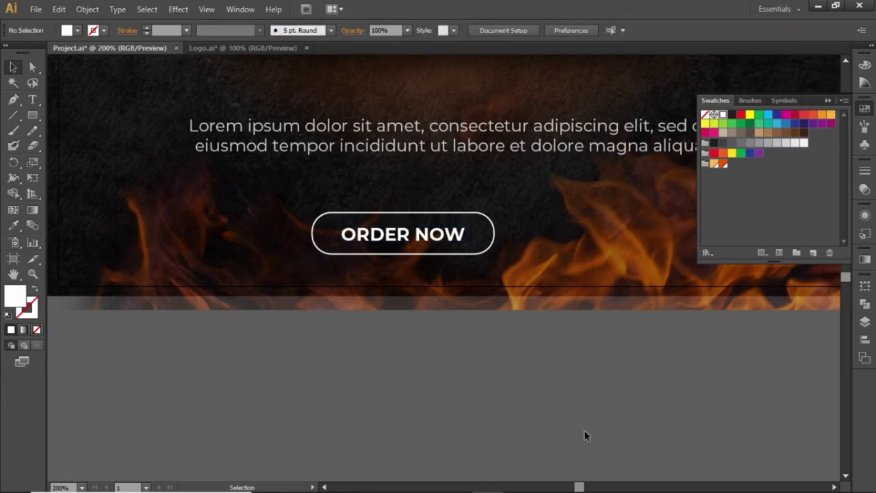
Centre the ORDER NOW button horizontally and nudge it up slightly.
{"action": "left_click", "coordinate": [498, 235]}
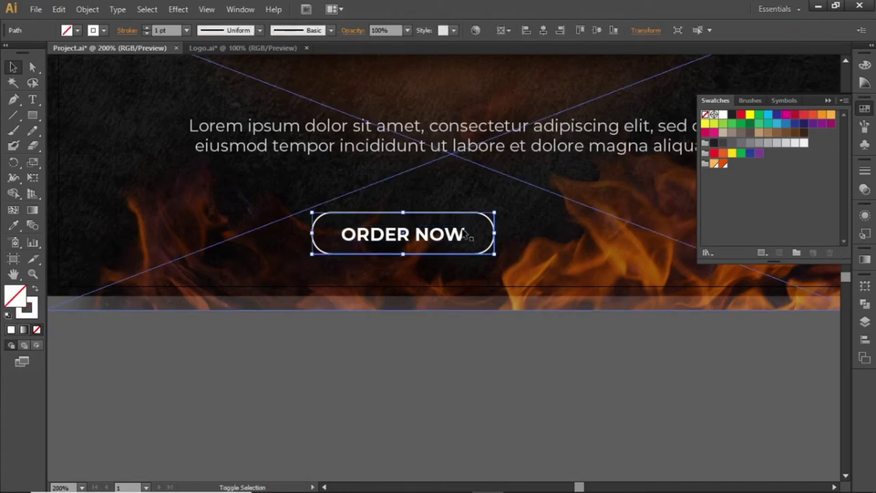
{"action": "left_click", "coordinate": [864, 339]}
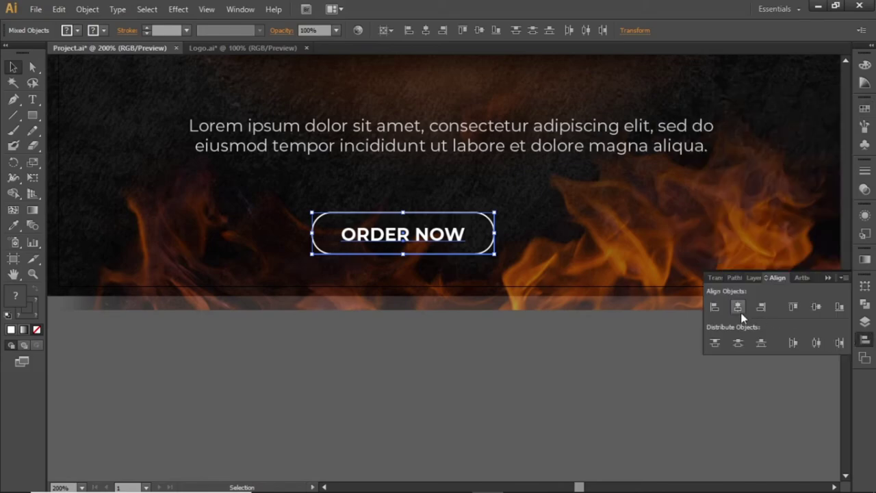
{"action": "left_click", "coordinate": [736, 307]}
{"action": "left_click", "coordinate": [829, 278]}
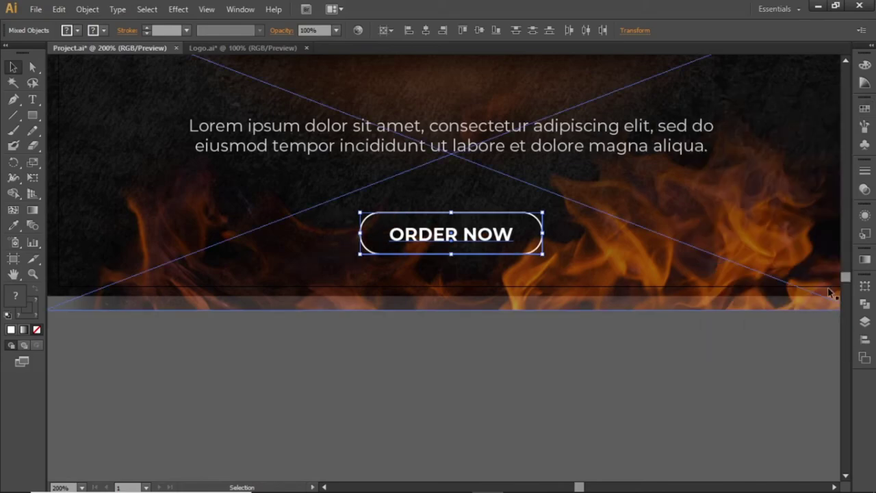
{"action": "key", "text": "ctrl+0"}
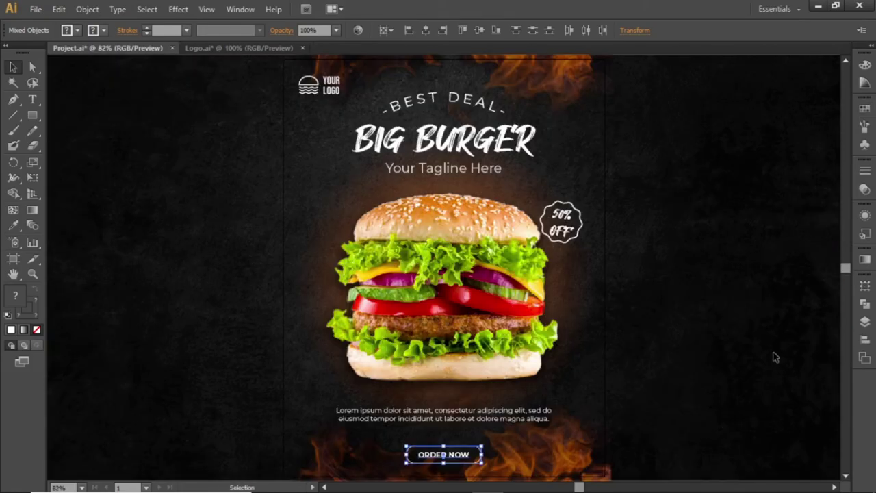
{"action": "key", "text": "Up"}
{"action": "key", "text": "Up"}
{"action": "key", "text": "Up"}
{"action": "key", "text": "Up"}
{"action": "key", "text": "Up"}
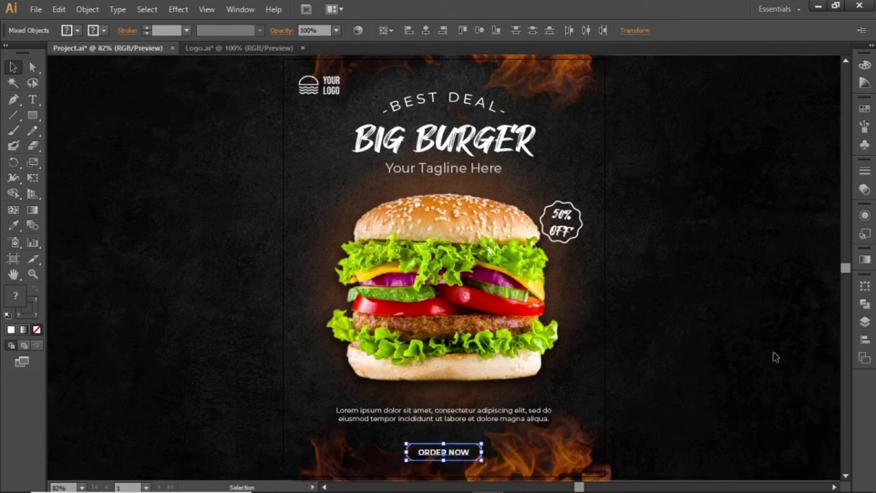
{"action": "left_click", "coordinate": [775, 356]}
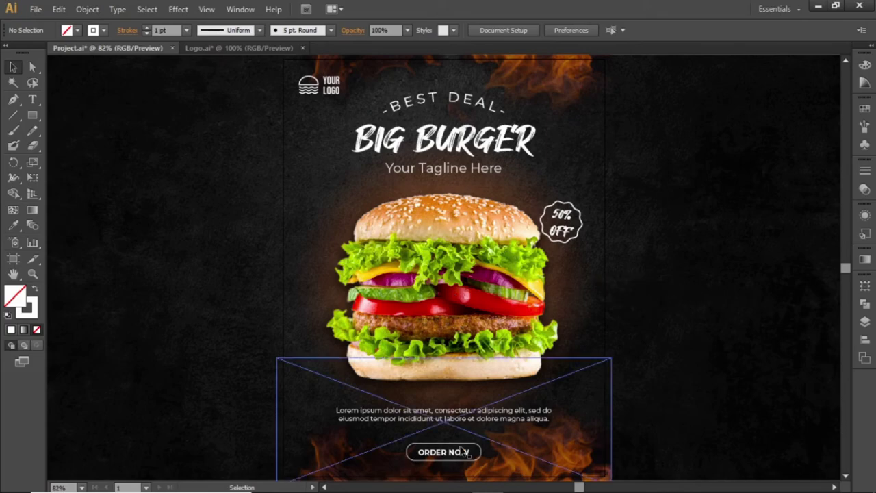
Drag Flame Particles.png from the Video Project folder onto the flyer.
{"action": "mouse_move", "coordinate": [465, 488]}
{"action": "left_click", "coordinate": [362, 479]}
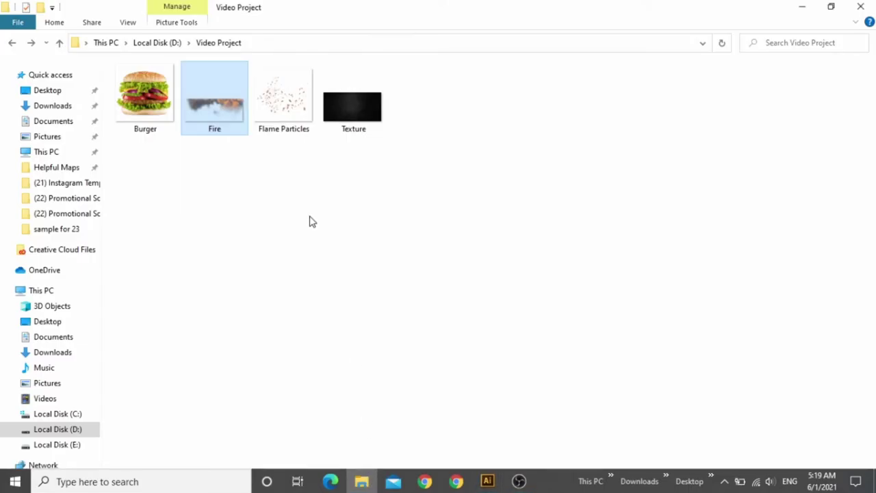
{"action": "left_click_drag", "start_coordinate": [271, 106], "coordinate": [449, 274]}
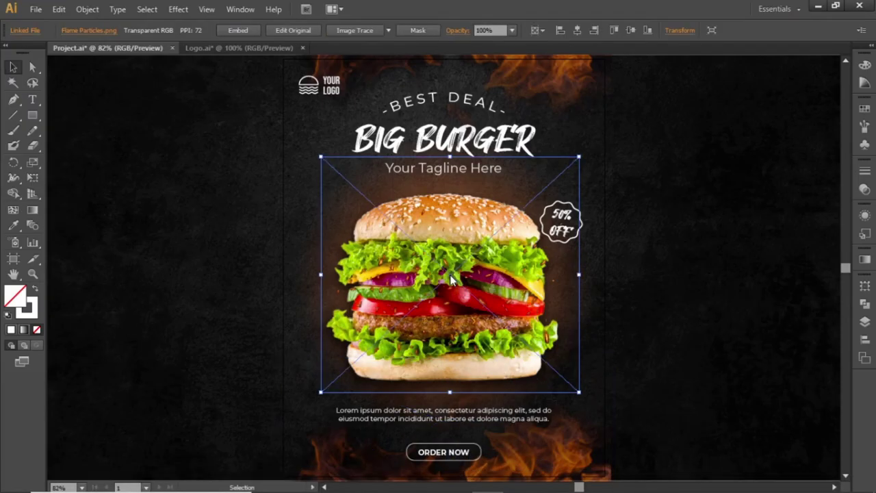
Centre the Flame Particles image horizontally and scale it up so embers surround the burger.
{"action": "key", "text": "ctrl+plus"}
{"action": "key", "text": "ctrl+plus"}
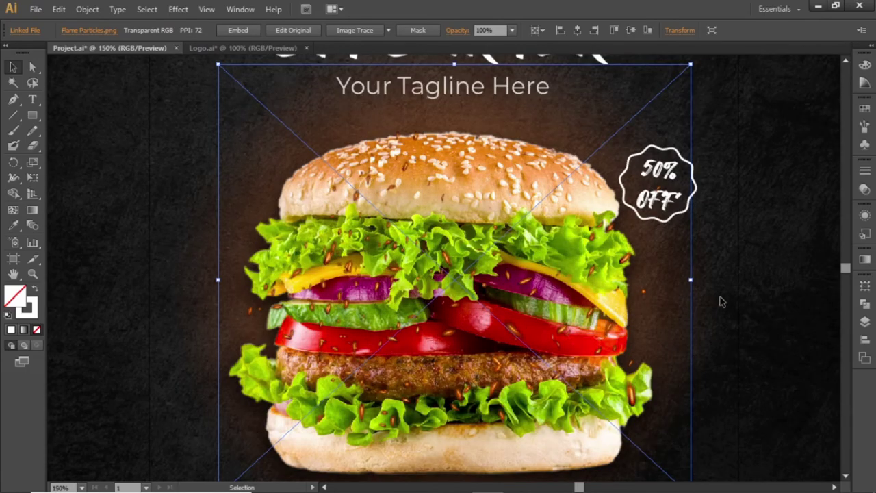
{"action": "left_click_drag", "start_coordinate": [721, 299], "coordinate": [668, 243]}
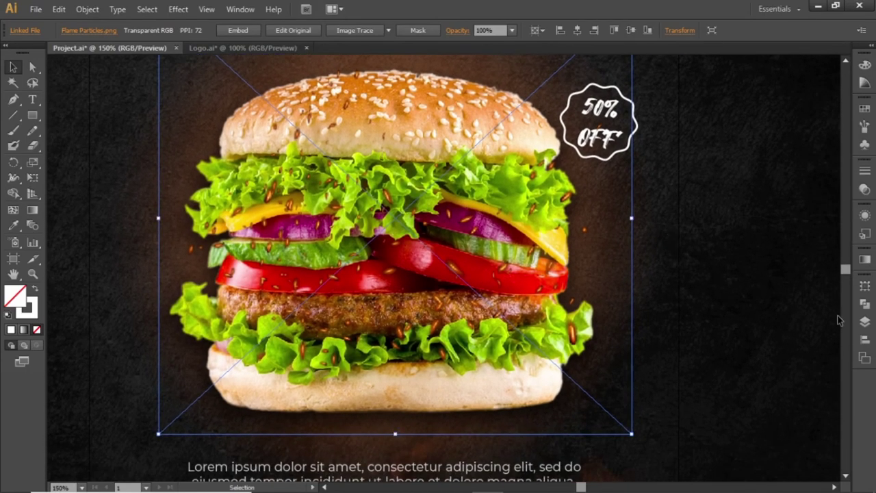
{"action": "left_click", "coordinate": [865, 340]}
{"action": "left_click", "coordinate": [738, 308]}
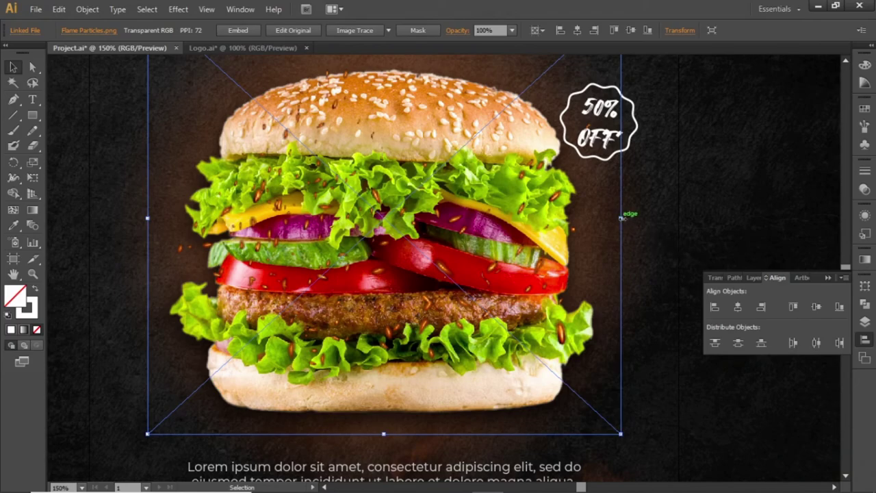
{"action": "left_click_drag", "start_coordinate": [621, 217], "coordinate": [659, 219]}
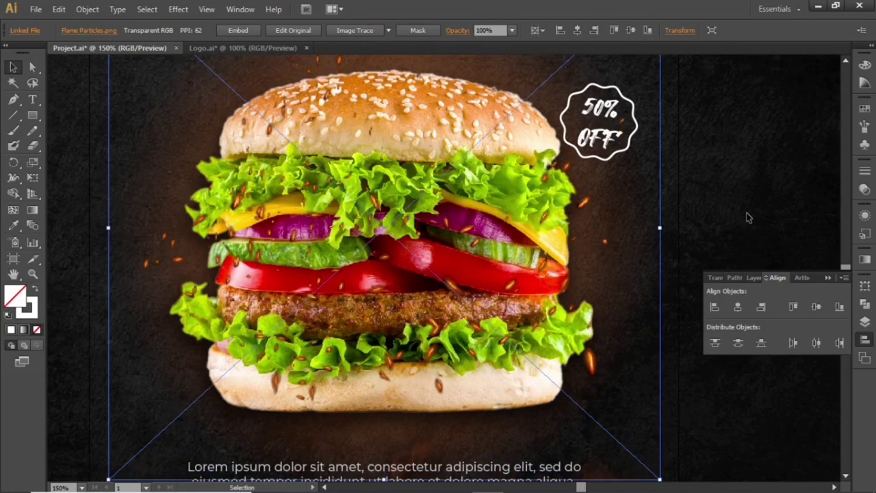
{"action": "key", "text": "ctrl+shift+a"}
{"action": "key", "text": "ctrl+0"}
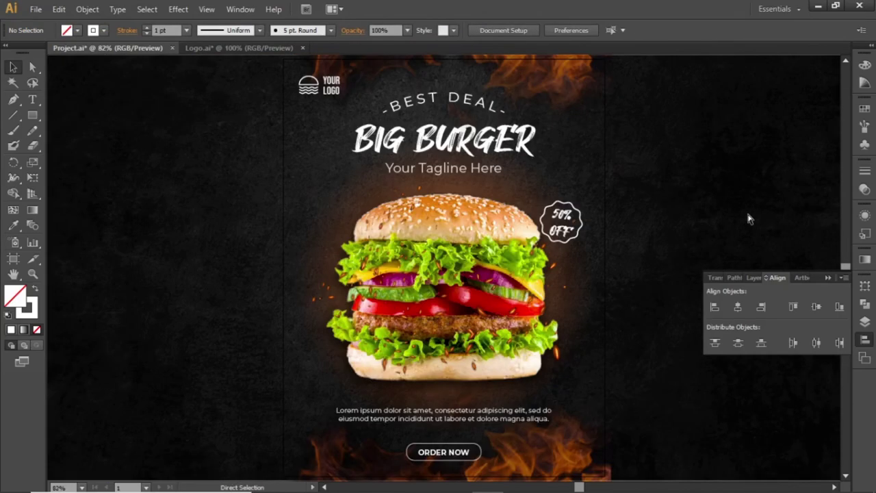
{"action": "left_click", "coordinate": [821, 260]}
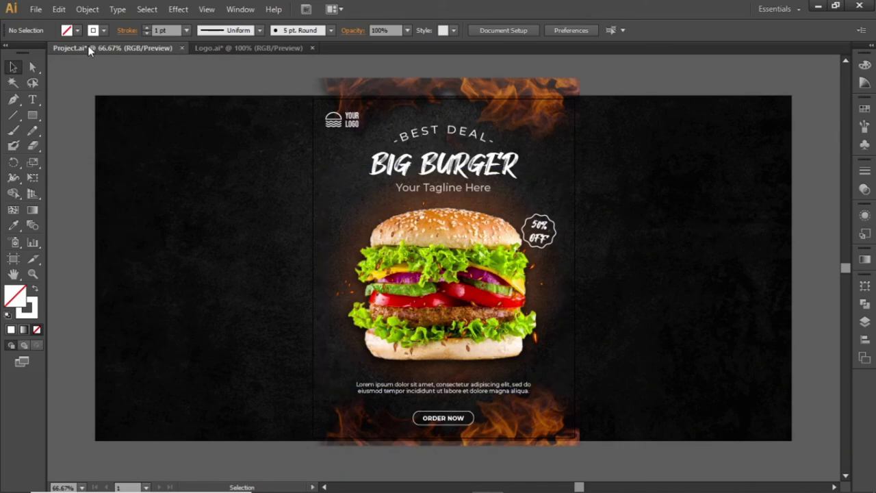
Unlock all objects and draw a rectangle covering the artboard.
{"action": "left_click", "coordinate": [87, 9]}
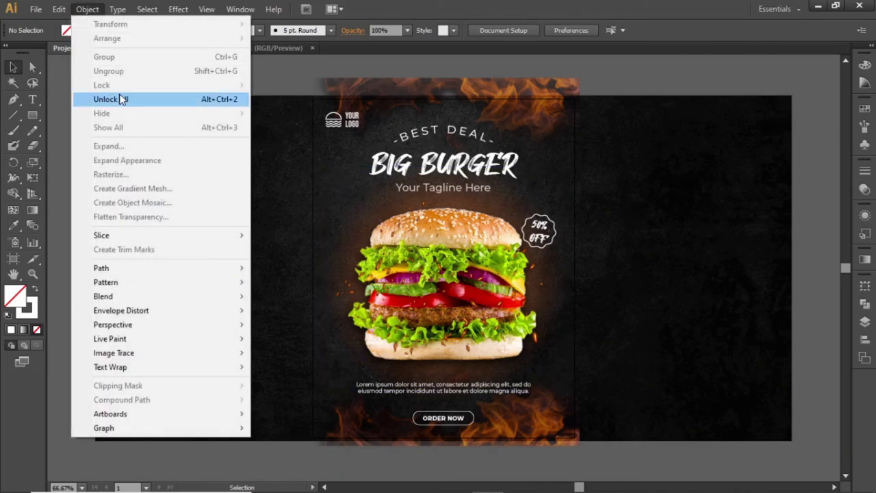
{"action": "left_click", "coordinate": [147, 100]}
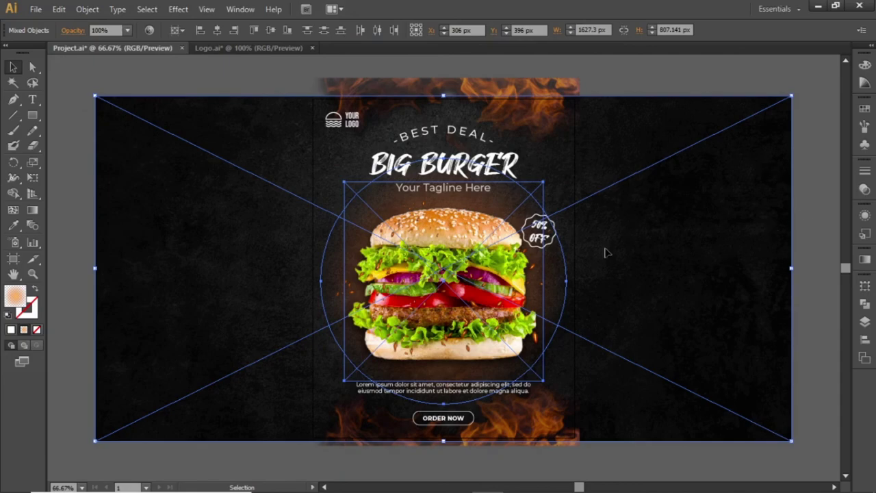
{"action": "left_click", "coordinate": [801, 243]}
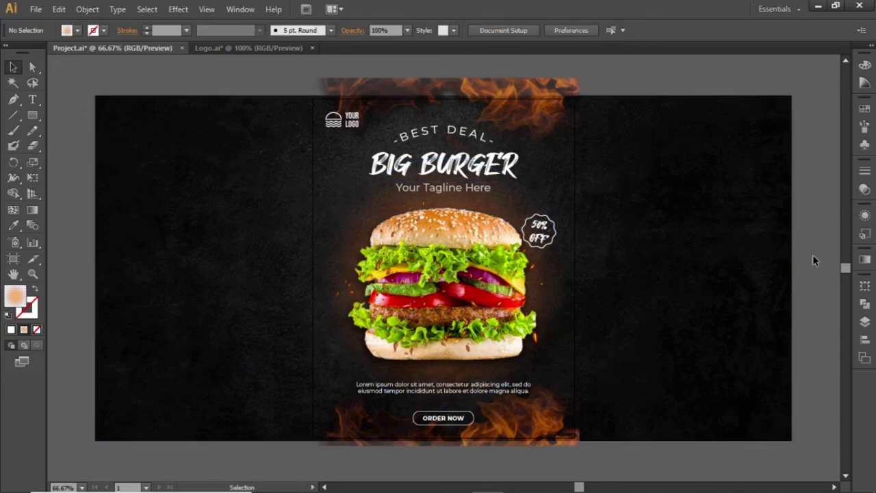
{"action": "left_click", "coordinate": [34, 117]}
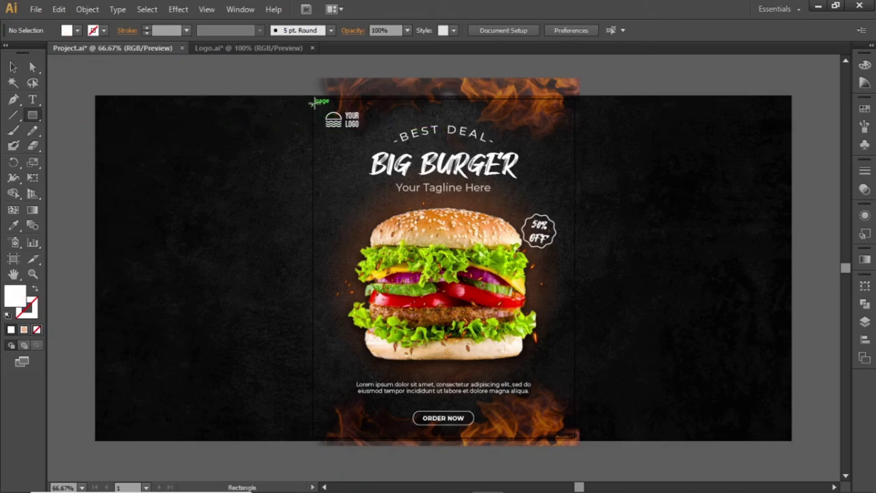
{"action": "left_click_drag", "start_coordinate": [313, 99], "coordinate": [574, 437]}
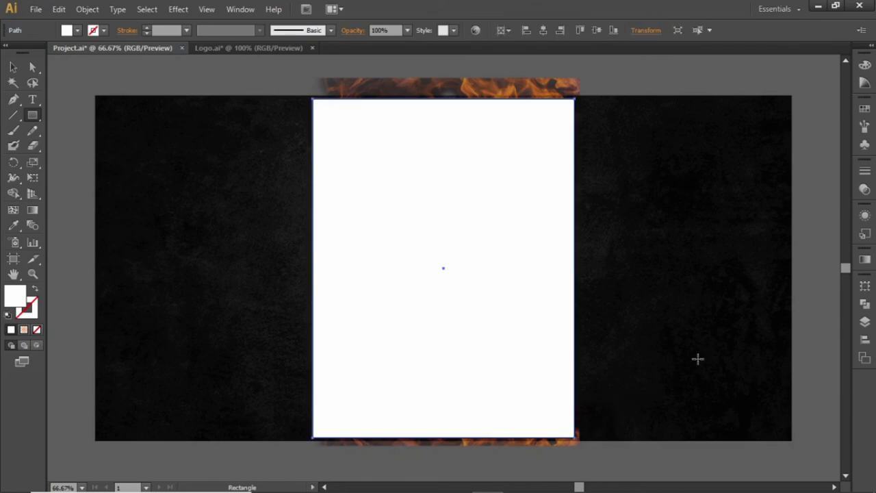
{"action": "key", "text": "v"}
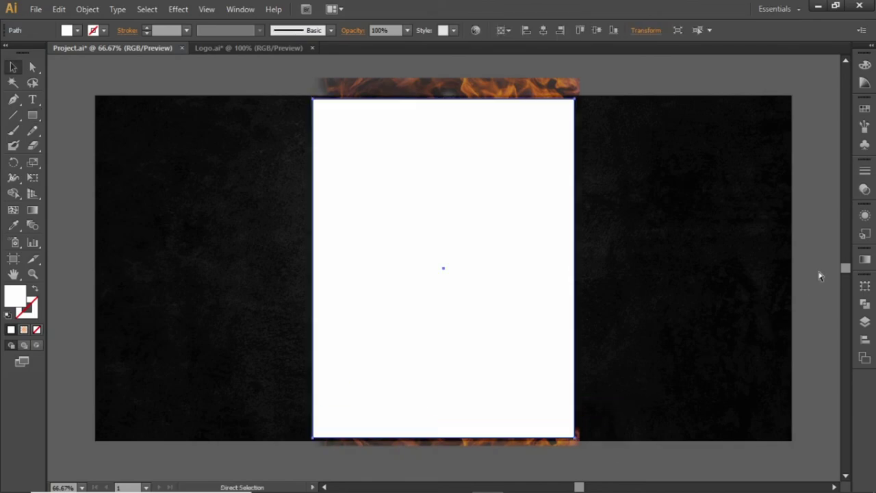
Select all artwork and make a clipping mask with the artboard rectangle.
{"action": "key", "text": "ctrl+a"}
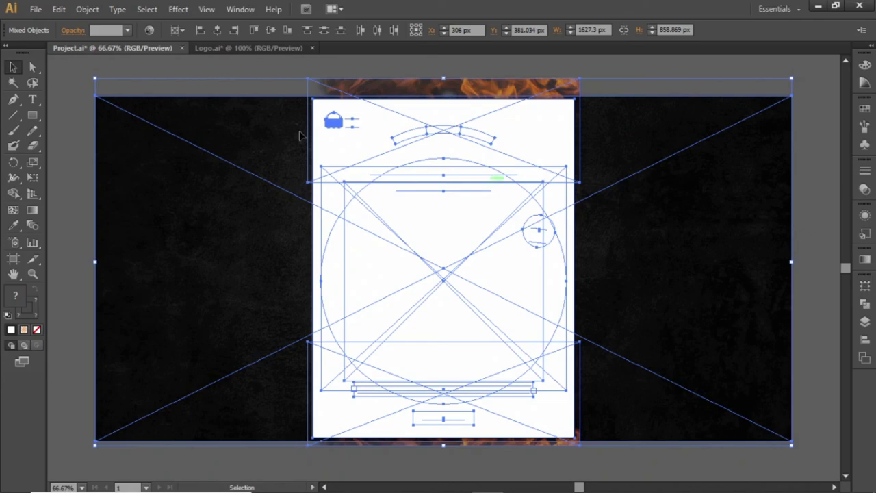
{"action": "left_click", "coordinate": [83, 9]}
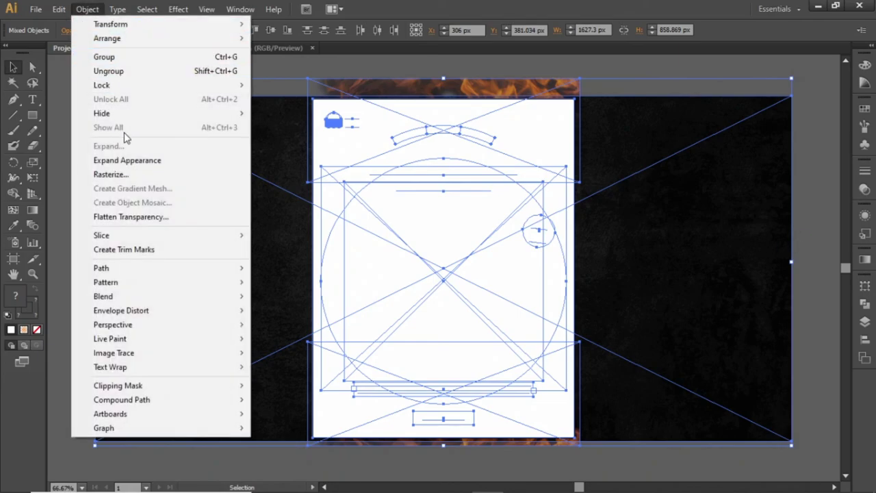
{"action": "mouse_move", "coordinate": [205, 387]}
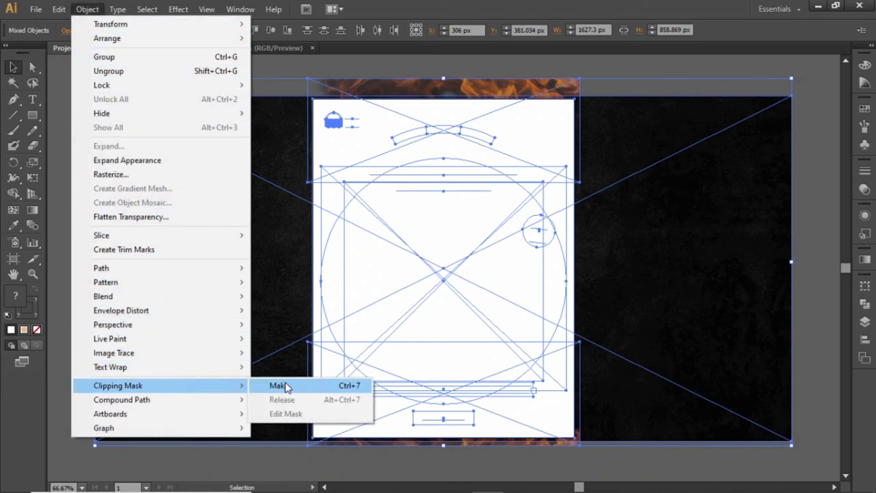
{"action": "left_click", "coordinate": [307, 388]}
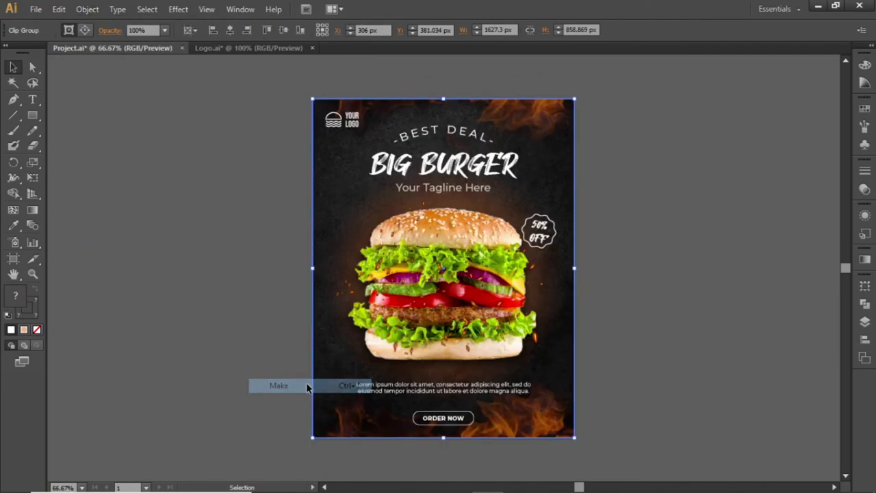
{"action": "left_click", "coordinate": [670, 273]}
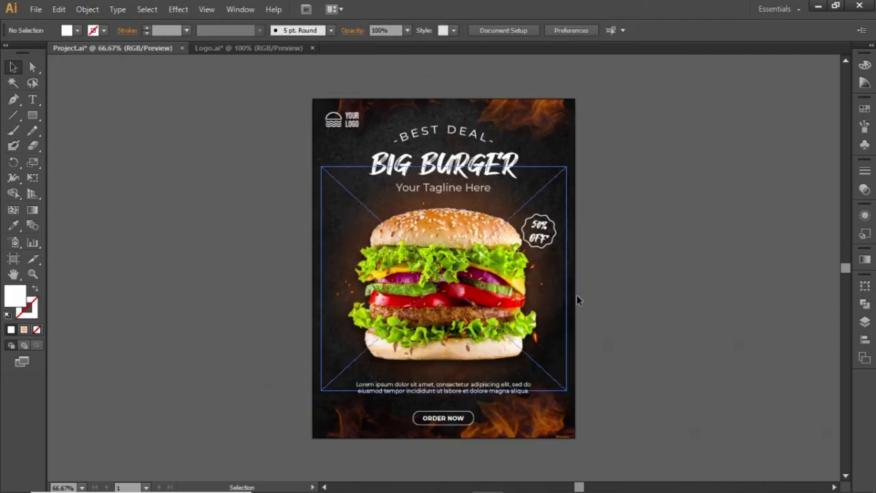